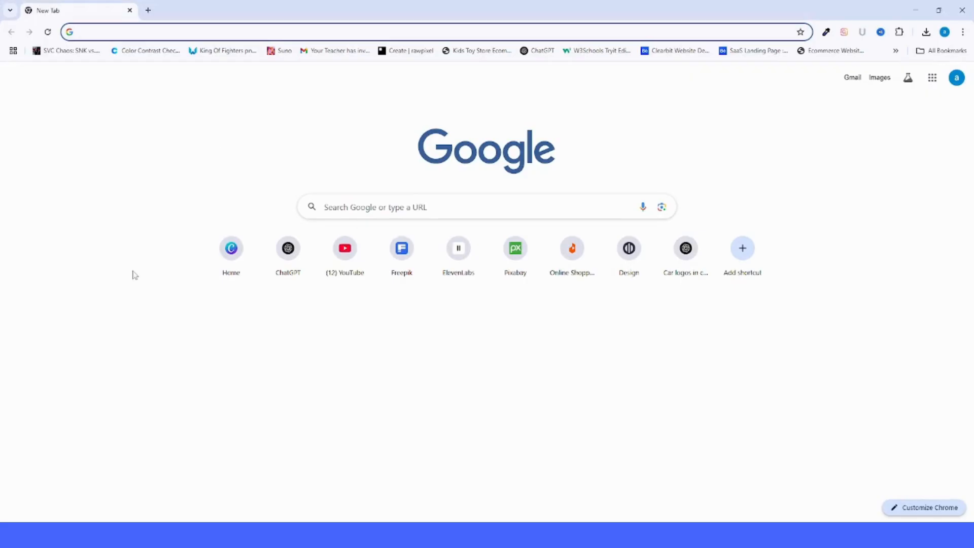
# Open Canva, search for "mobile video" and create a blank Mobile Video design
pyautogui.click(218, 269)
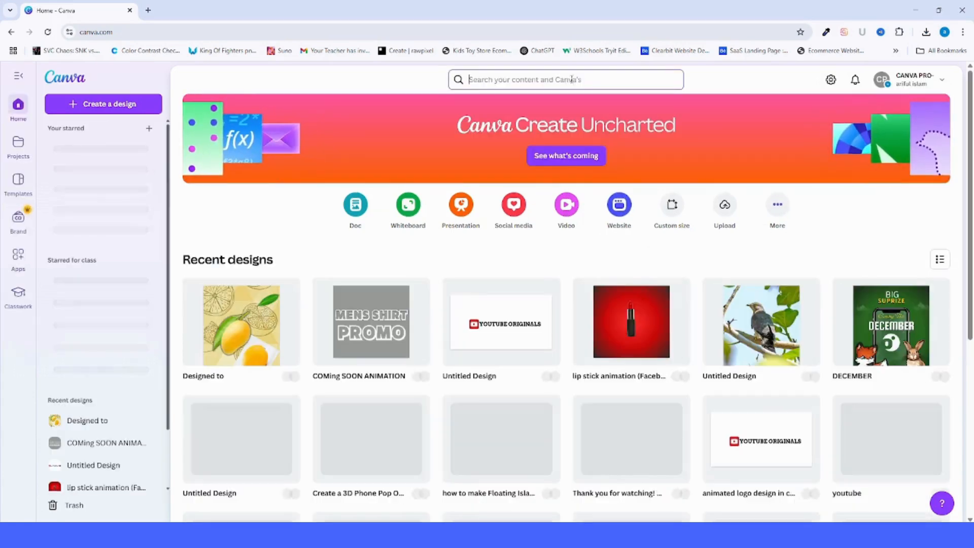
pyautogui.click(572, 79)
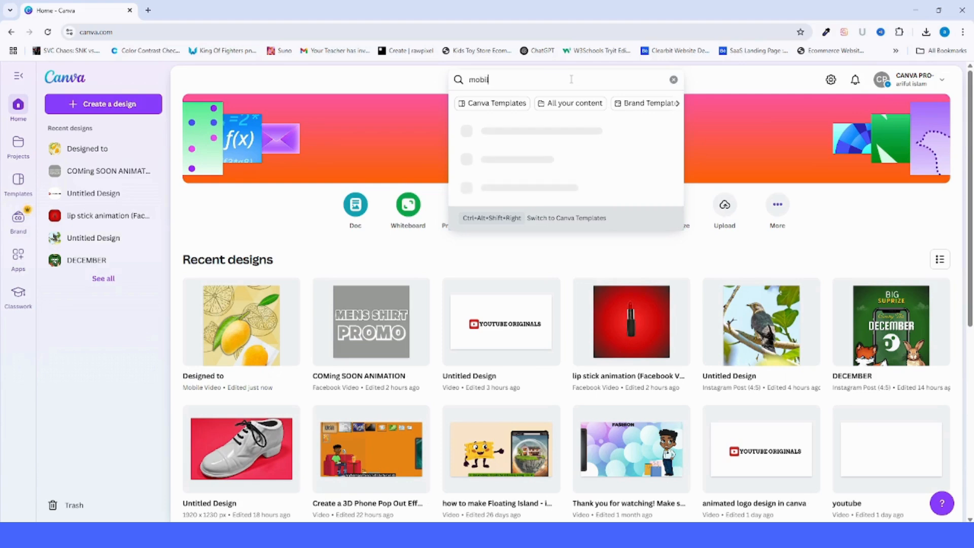
pyautogui.write('mobile')
pyautogui.press('Down')
pyautogui.press('Down')
pyautogui.press('Down')
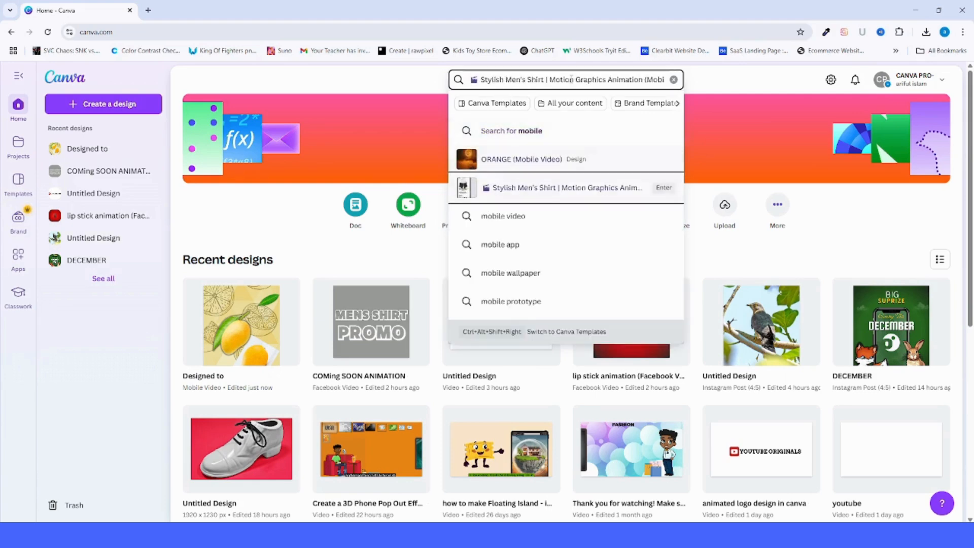
pyautogui.press('Down')
pyautogui.press('Return')
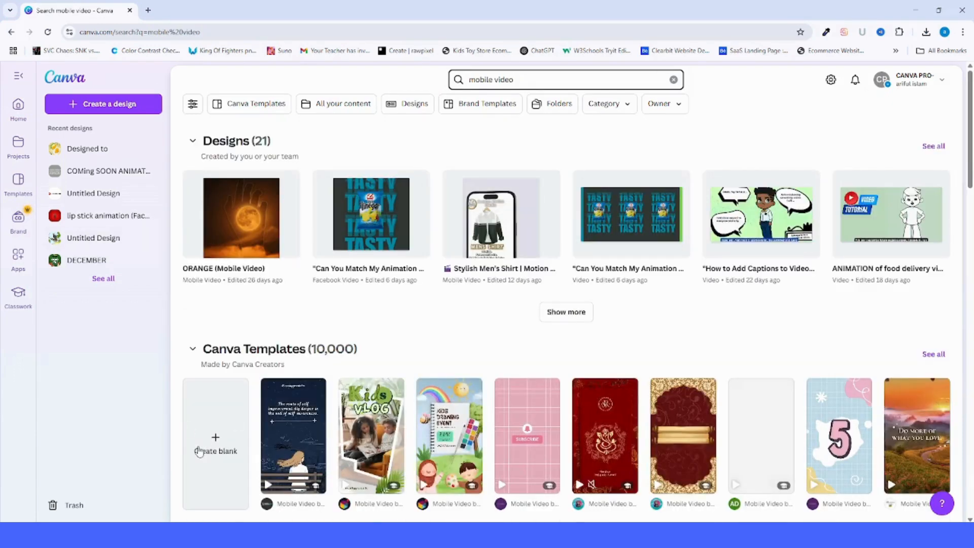
pyautogui.click(198, 452)
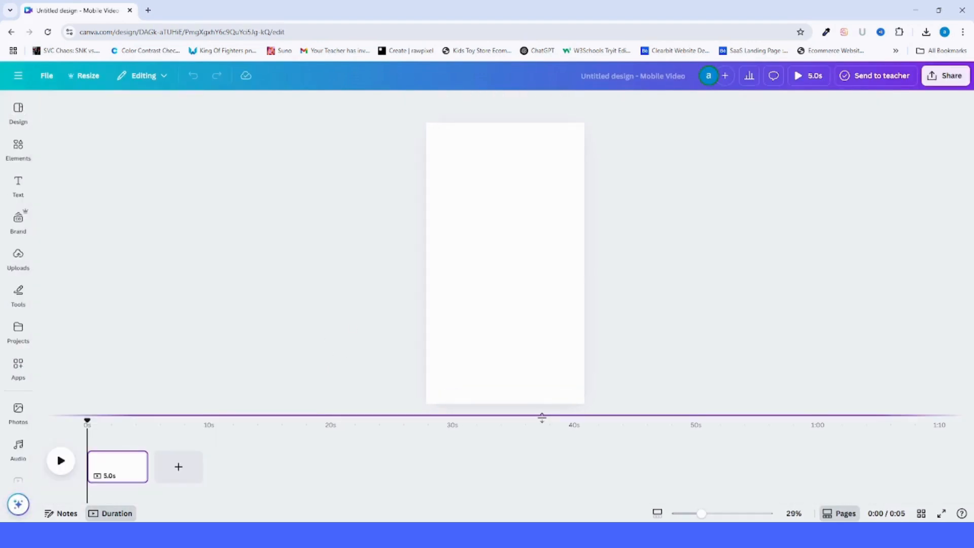
# Search the elements library for "orange" and limit the results to photos
pyautogui.click(19, 149)
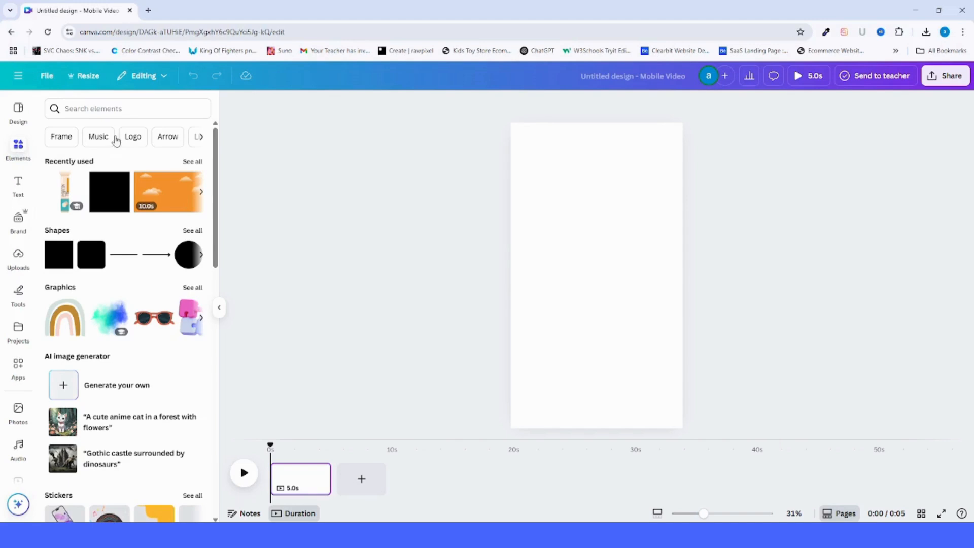
pyautogui.click(84, 108)
pyautogui.write('orang')
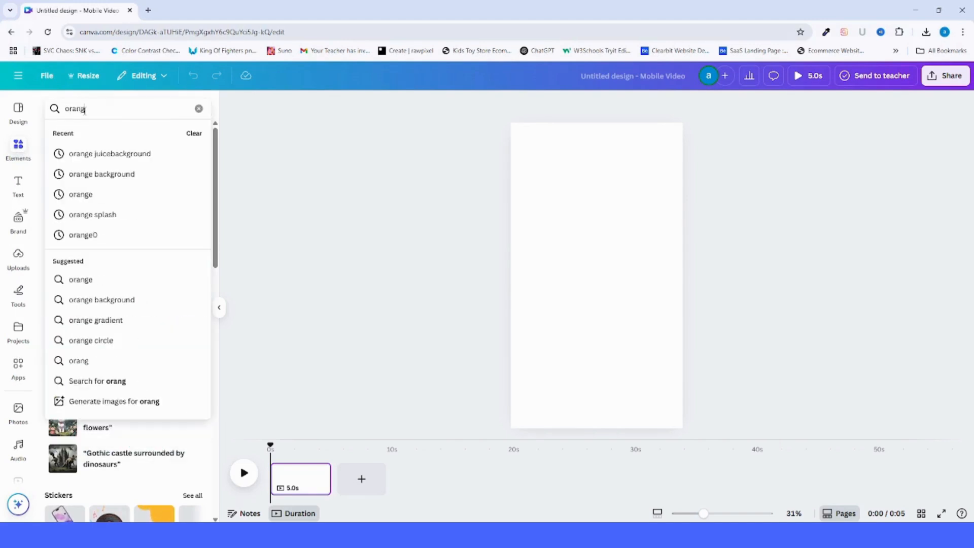
pyautogui.write('e')
pyautogui.press('Return')
pyautogui.click(120, 141)
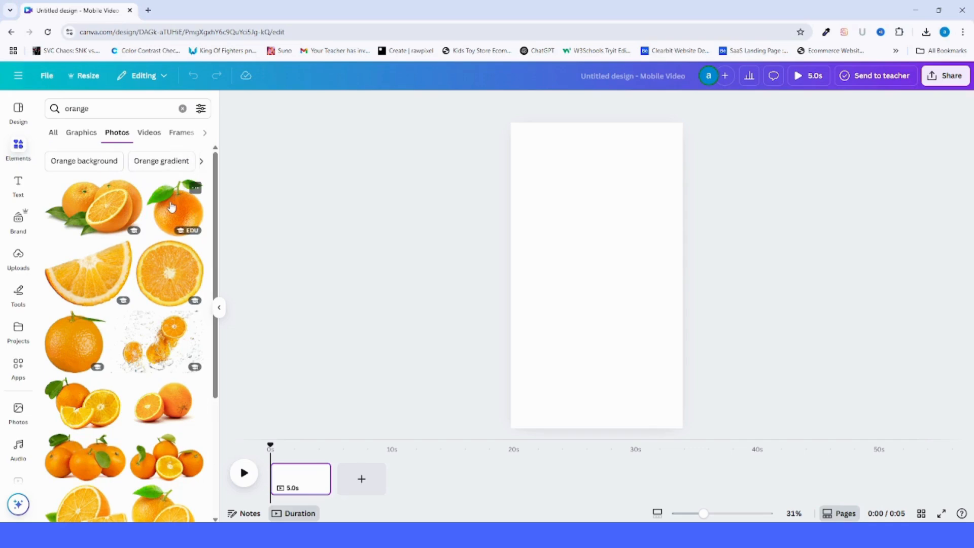
# Add the whole orange photo with two green leaves, tilt it slightly clockwise and shrink it
pyautogui.click(172, 207)
pyautogui.moveTo(597, 367); pyautogui.dragTo(592, 368)
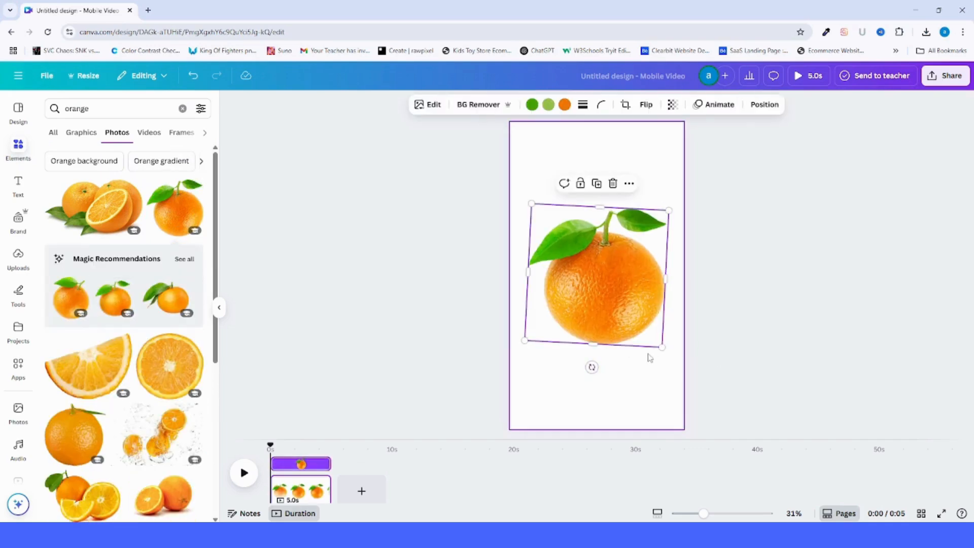
pyautogui.moveTo(662, 347); pyautogui.dragTo(622, 296)
pyautogui.moveTo(622, 296); pyautogui.dragTo(607, 283)
# Add a second whole orange photo, shrink it and place it below and to the right of the first orange
pyautogui.click(75, 315)
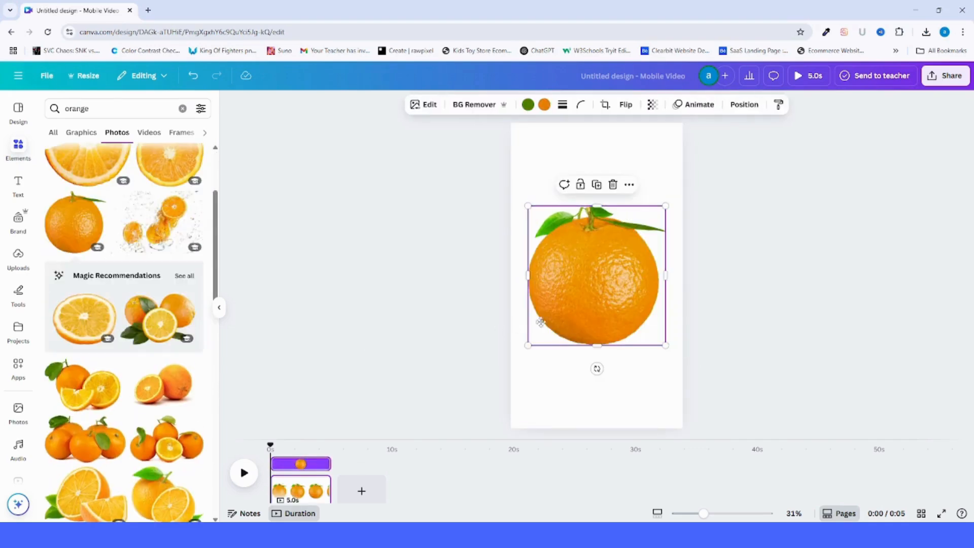
pyautogui.moveTo(539, 321); pyautogui.dragTo(557, 358)
pyautogui.moveTo(684, 383); pyautogui.dragTo(638, 339)
pyautogui.moveTo(585, 308); pyautogui.dragTo(619, 321)
pyautogui.moveTo(673, 353); pyautogui.dragTo(666, 347)
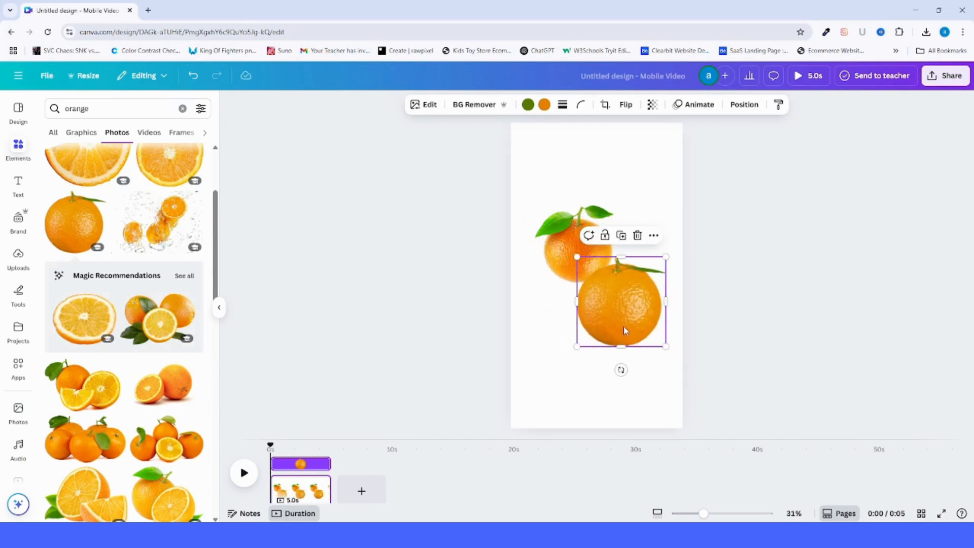
# Enlarge the leafy orange slightly and arrange the two oranges diagonally, the second one at the lower right of the first
pyautogui.click(556, 246)
pyautogui.moveTo(532, 282); pyautogui.dragTo(514, 298)
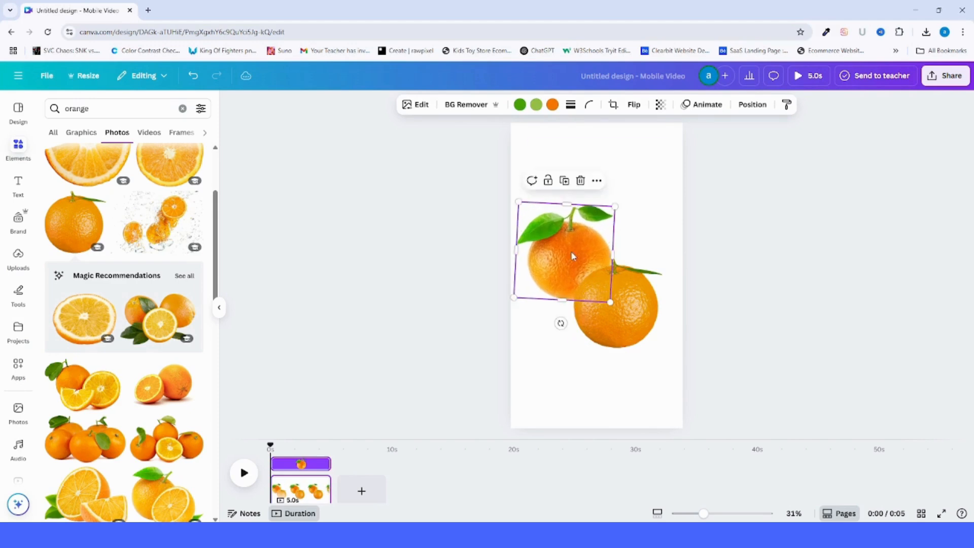
pyautogui.click(623, 335)
pyautogui.click(647, 406)
pyautogui.moveTo(623, 317); pyautogui.dragTo(626, 328)
pyautogui.moveTo(557, 239); pyautogui.dragTo(560, 241)
pyautogui.click(632, 336)
pyautogui.click(639, 399)
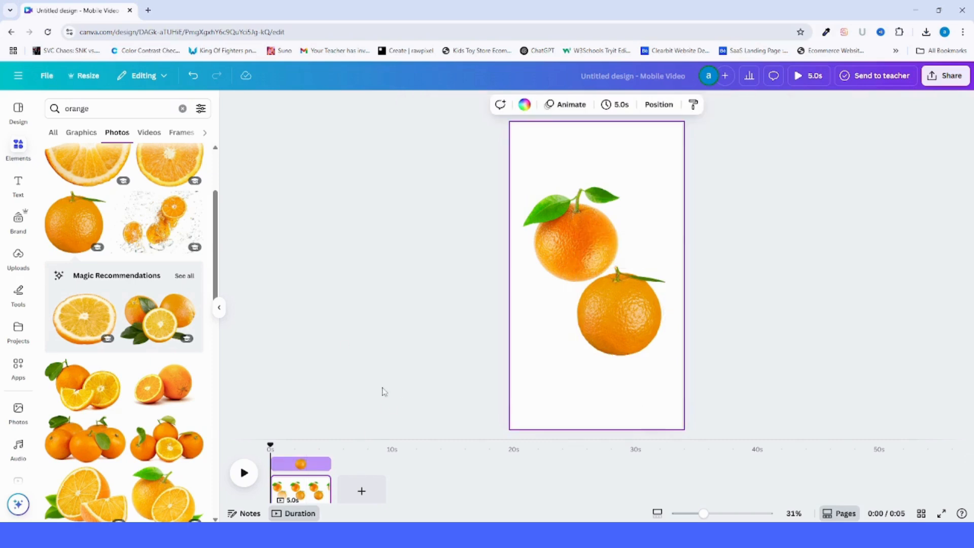
# Search photos for "orange leaf", add a single green leaf and rotate, shrink and place it nearly upright in the page's lower-left corner
pyautogui.click(122, 108)
pyautogui.write('leaf')
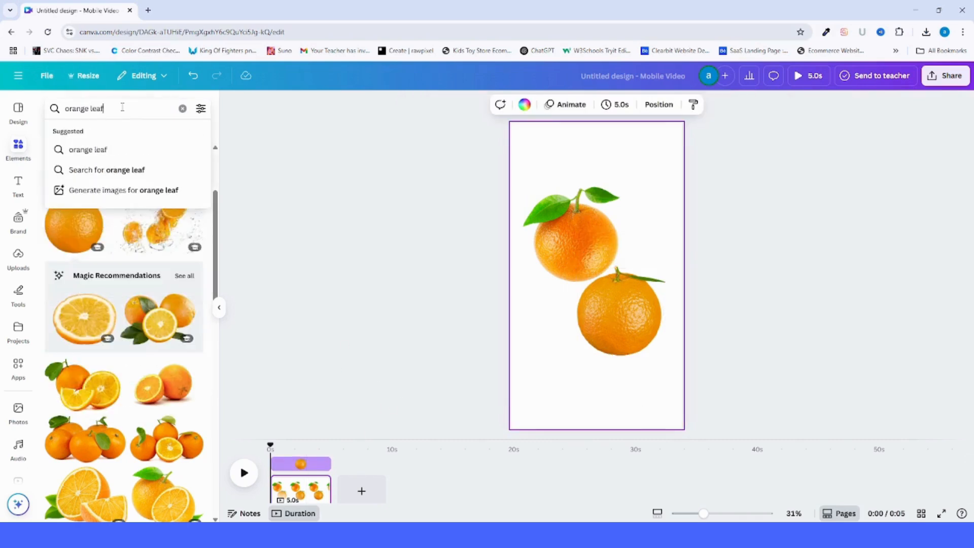
pyautogui.press('Return')
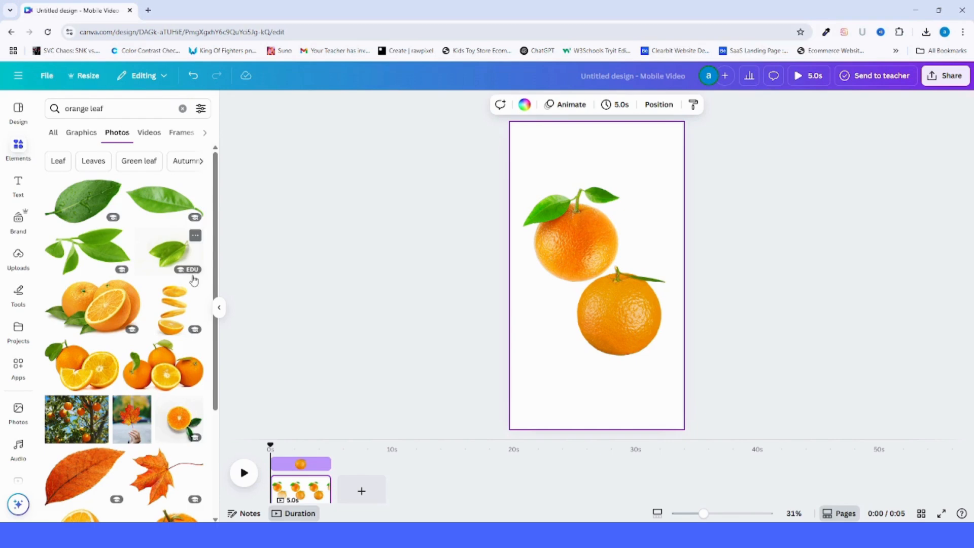
pyautogui.click(181, 216)
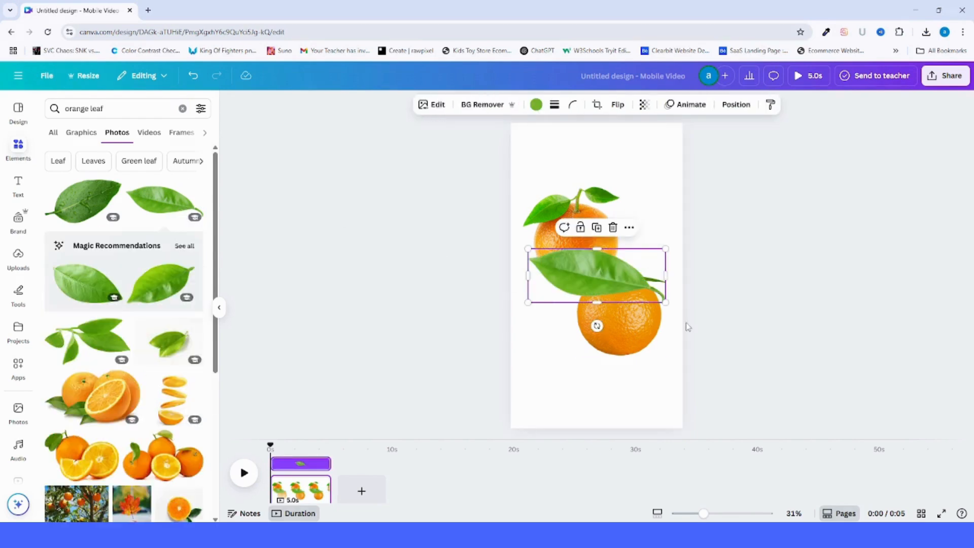
pyautogui.moveTo(596, 326); pyautogui.dragTo(555, 339)
pyautogui.moveTo(483, 361); pyautogui.dragTo(476, 341)
pyautogui.moveTo(544, 353); pyautogui.dragTo(546, 370)
# Add a second green leaf from the leaf's Magic Recommendations, shrink it and place it in the page's upper-right corner
pyautogui.click(185, 245)
pyautogui.click(164, 169)
pyautogui.moveTo(599, 267); pyautogui.dragTo(624, 159)
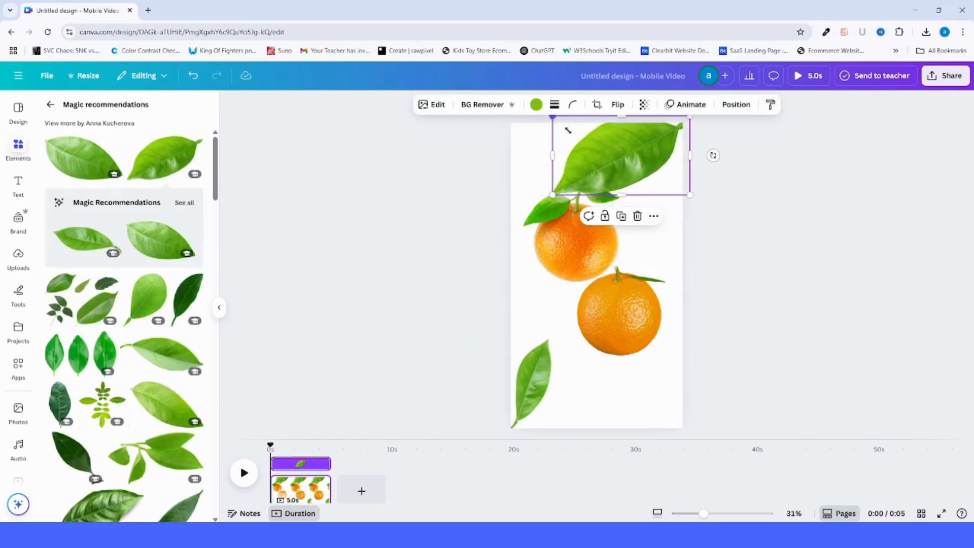
pyautogui.moveTo(552, 117); pyautogui.dragTo(616, 148)
pyautogui.moveTo(648, 178); pyautogui.dragTo(655, 156)
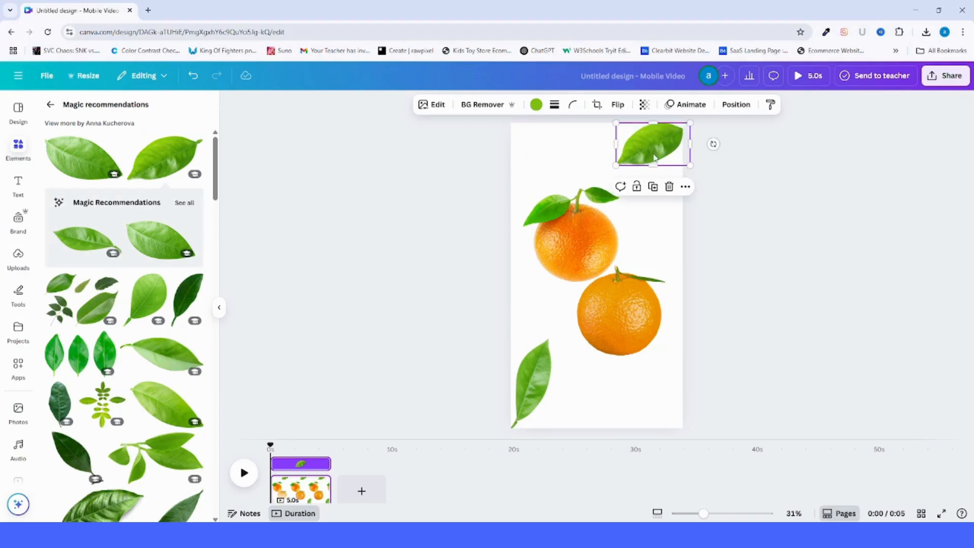
pyautogui.moveTo(616, 123); pyautogui.dragTo(621, 126)
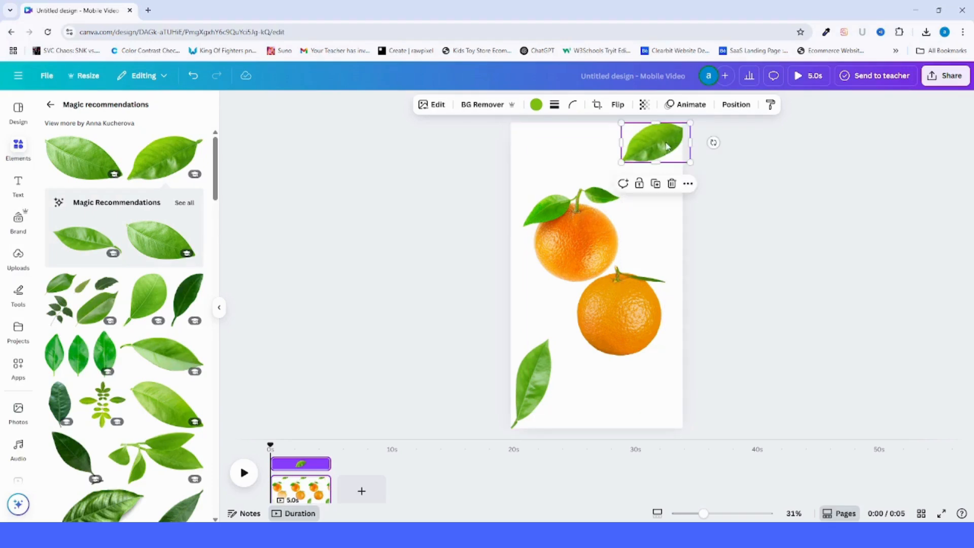
pyautogui.click(578, 427)
# Apply the Glow shadow effect to the lower-left leaf and enlarge the leaf slightly
pyautogui.click(535, 397)
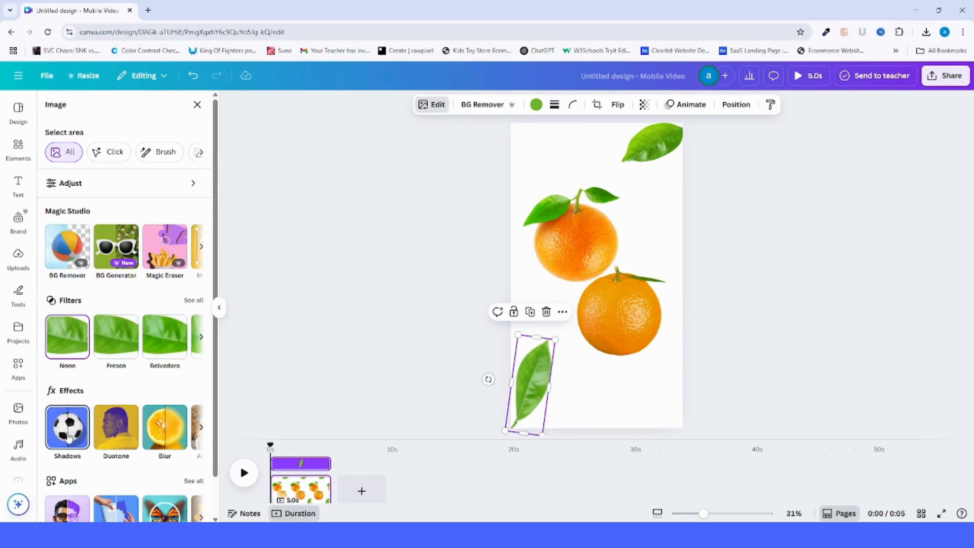
pyautogui.click(68, 434)
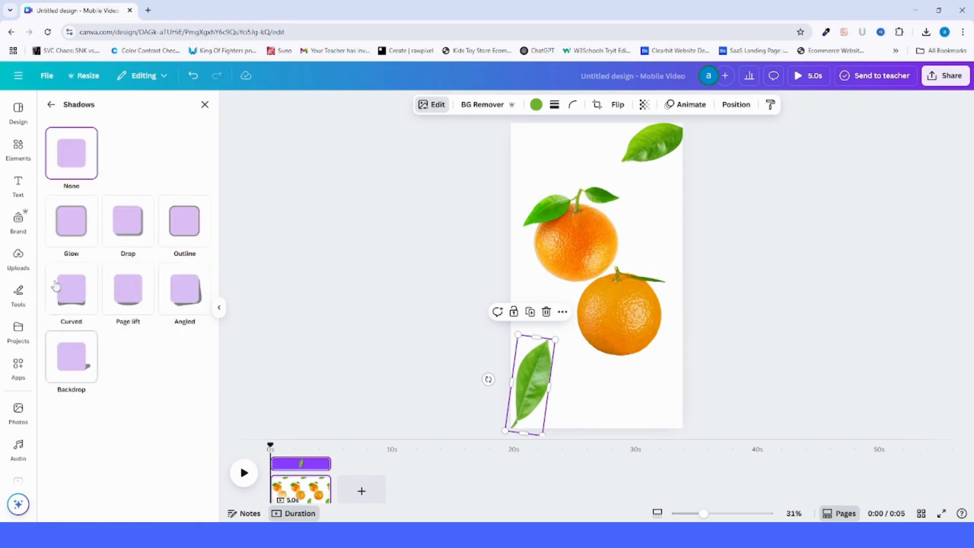
pyautogui.click(78, 241)
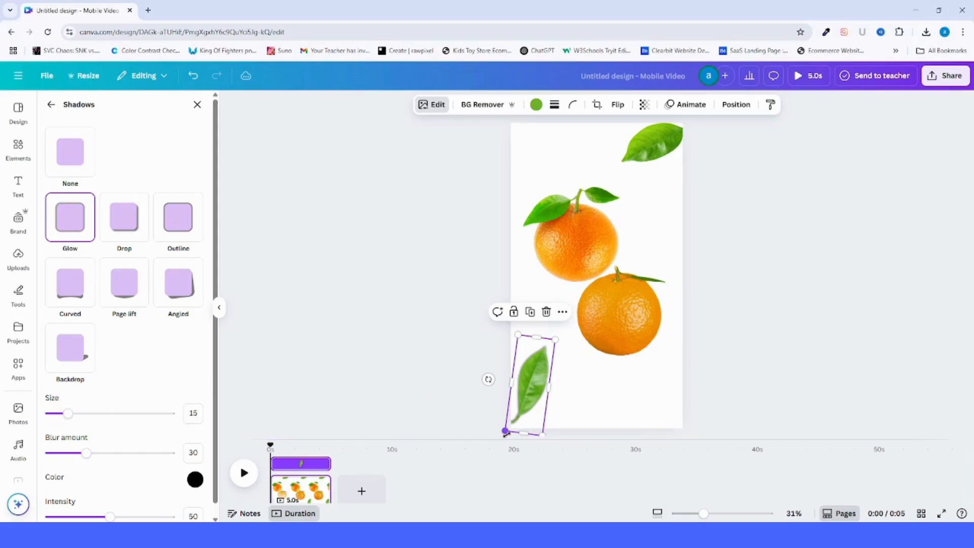
pyautogui.moveTo(505, 431); pyautogui.dragTo(503, 434)
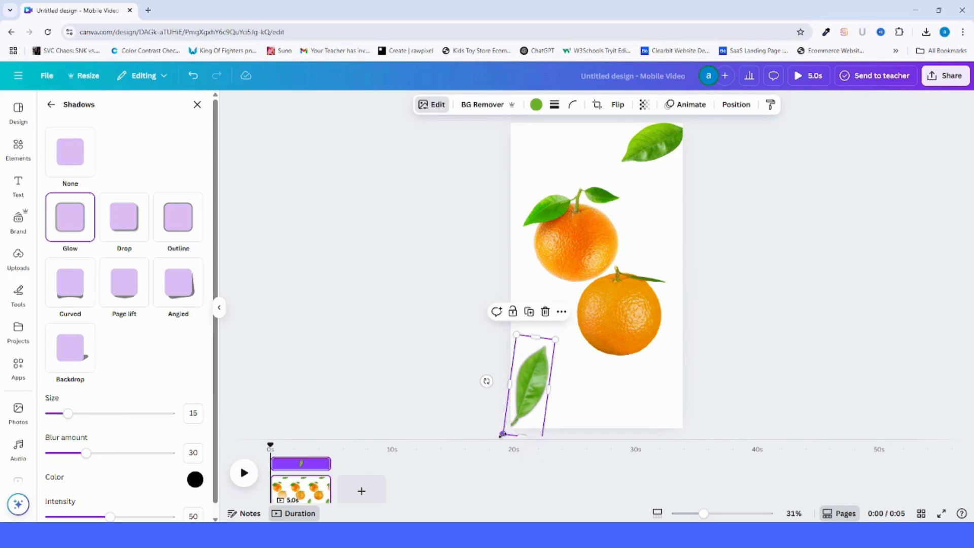
pyautogui.click(197, 105)
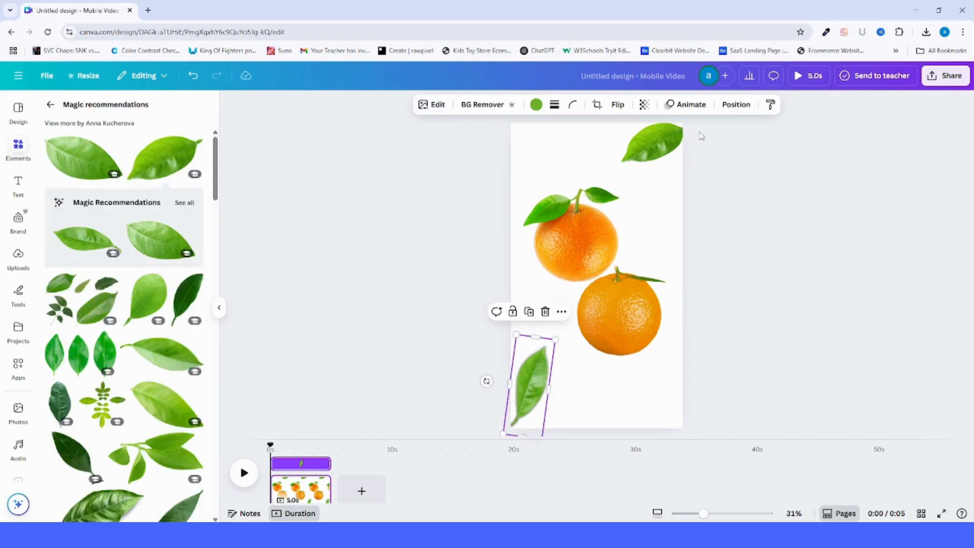
# Copy the glowing leaf's style onto both oranges and the upper-right leaf
pyautogui.click(770, 105)
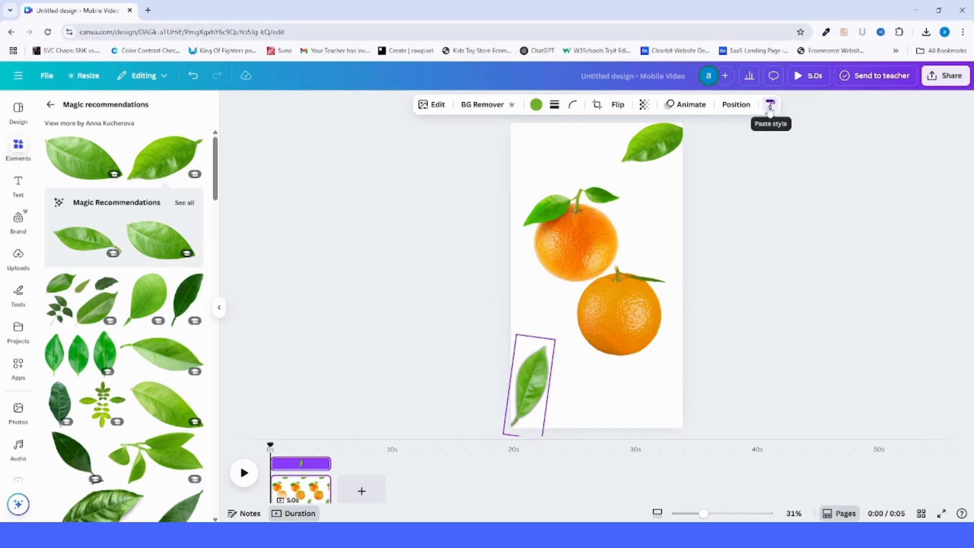
pyautogui.click(618, 342)
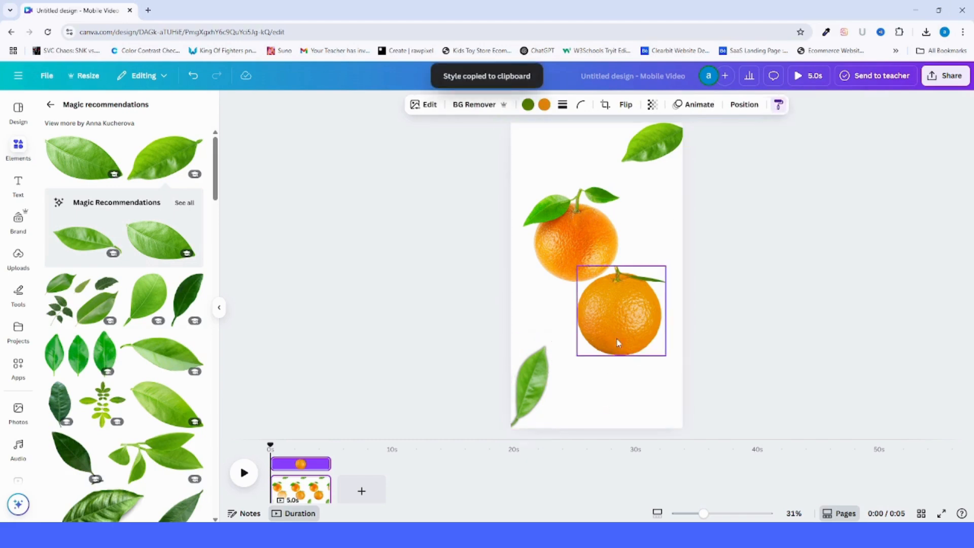
pyautogui.click(779, 105)
pyautogui.click(571, 233)
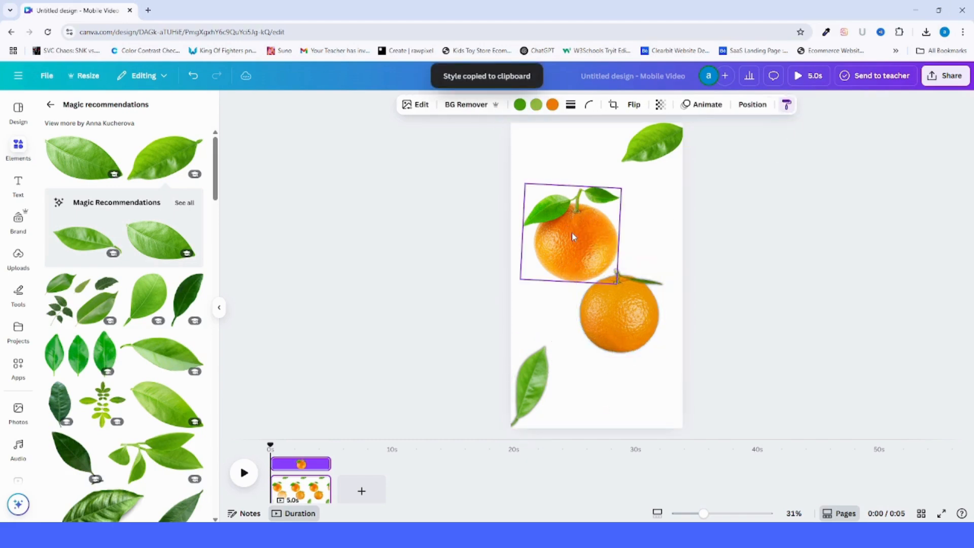
pyautogui.click(786, 105)
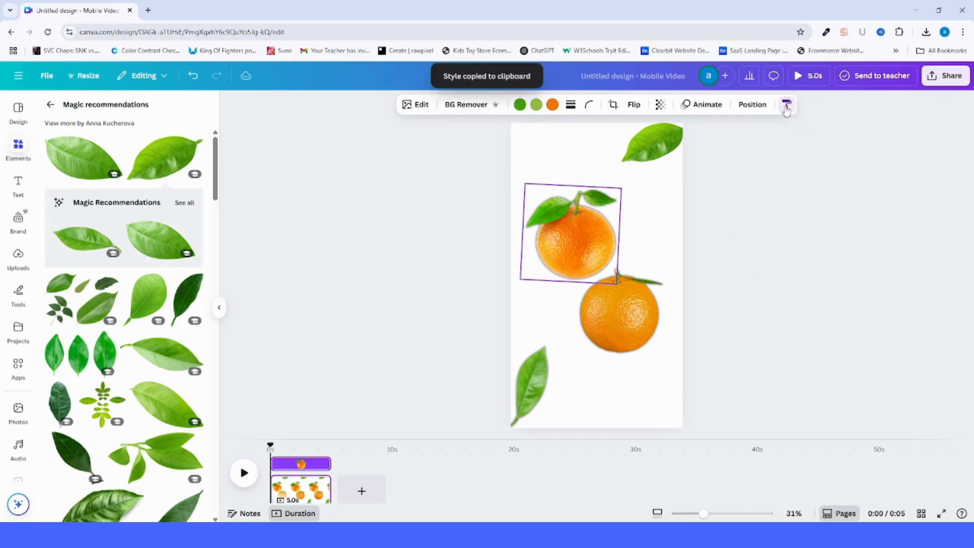
pyautogui.click(656, 147)
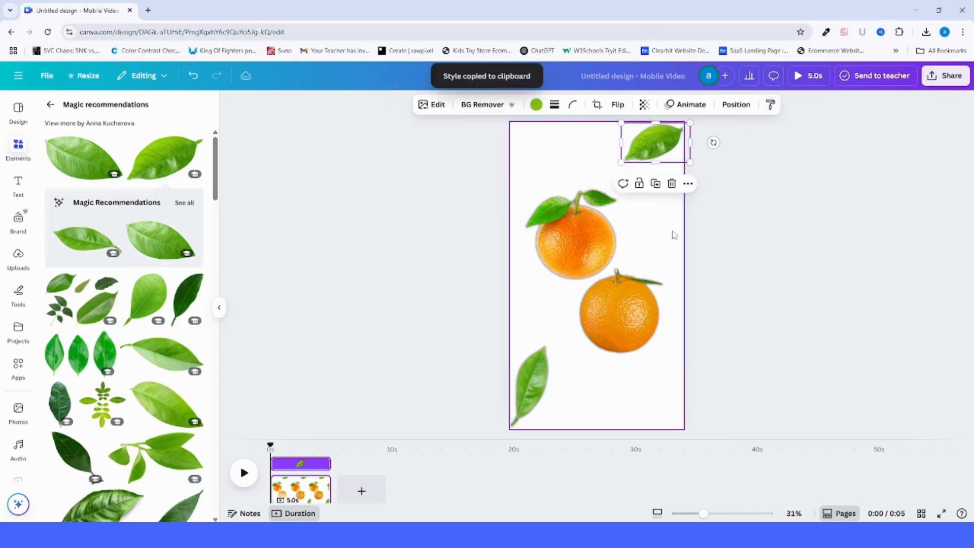
pyautogui.click(670, 246)
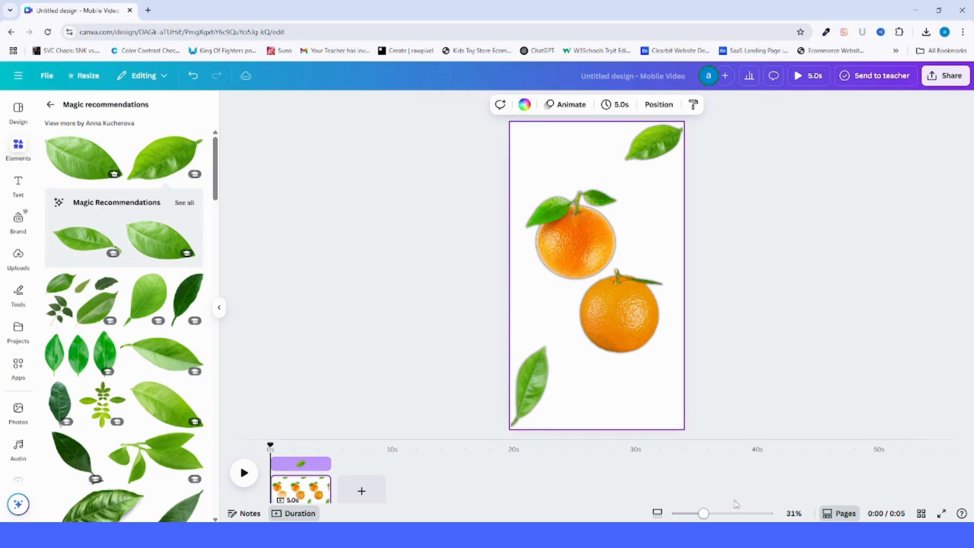
# Move the lower orange up slightly, closer to the leafy orange
pyautogui.moveTo(269, 447); pyautogui.dragTo(190, 431)
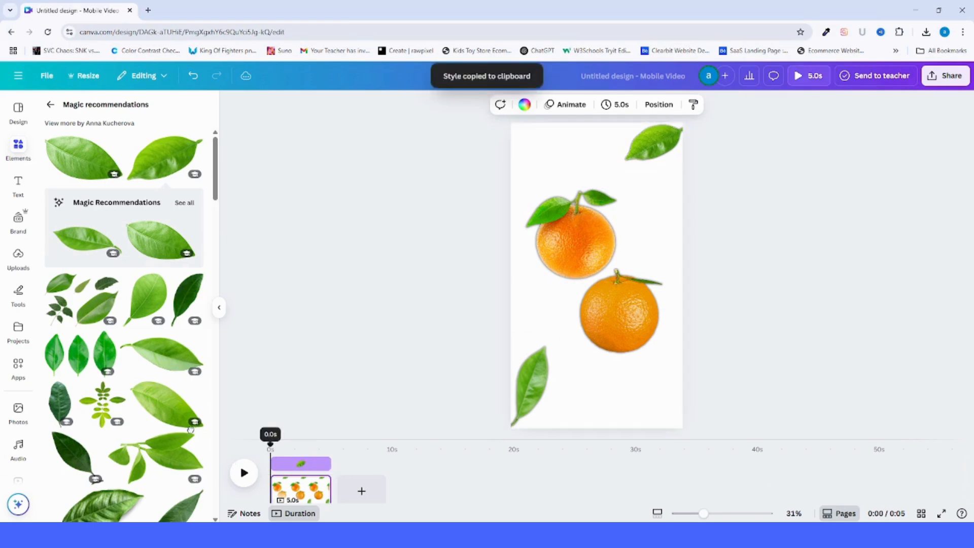
pyautogui.click(625, 335)
pyautogui.click(623, 385)
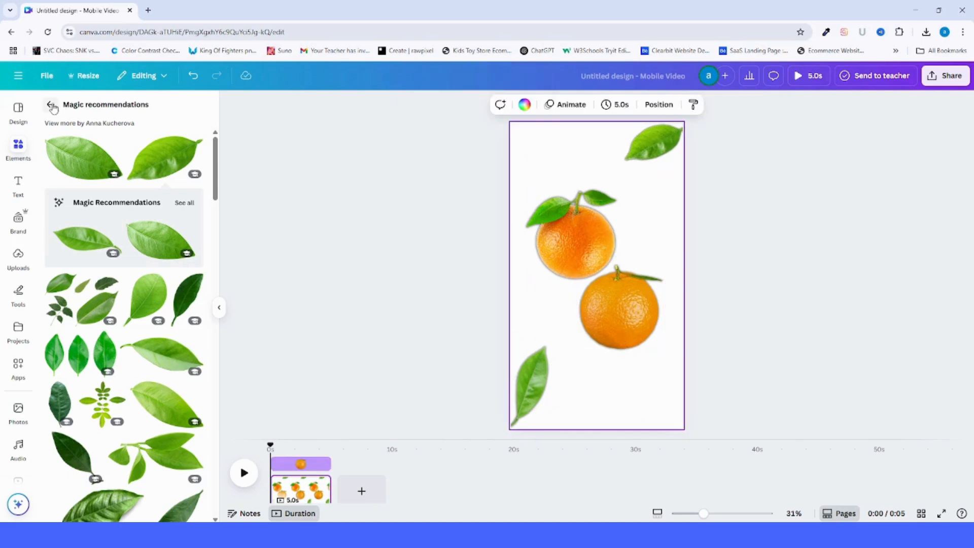
# Add the black-and-white Orange Fruit Seamless Pattern from the recently used elements to the page
pyautogui.click(11, 158)
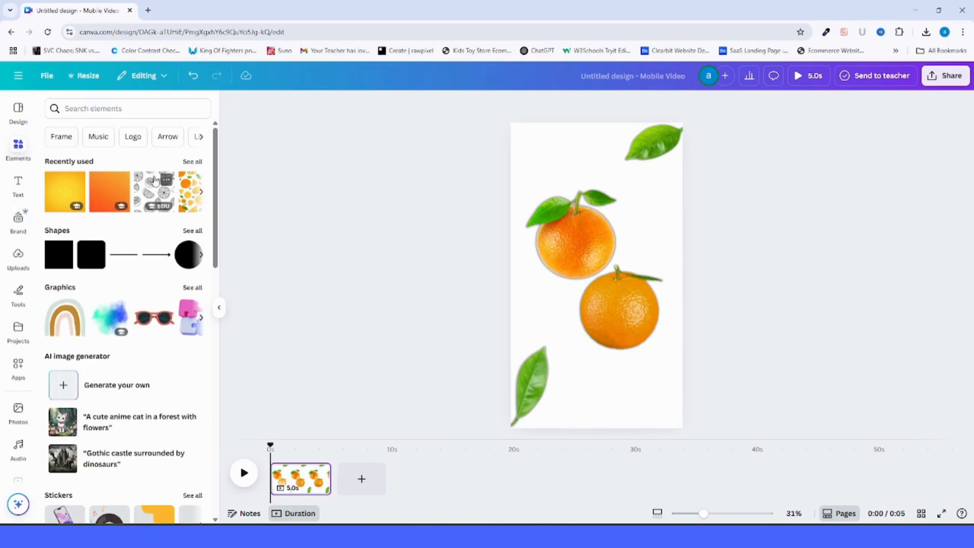
pyautogui.click(164, 179)
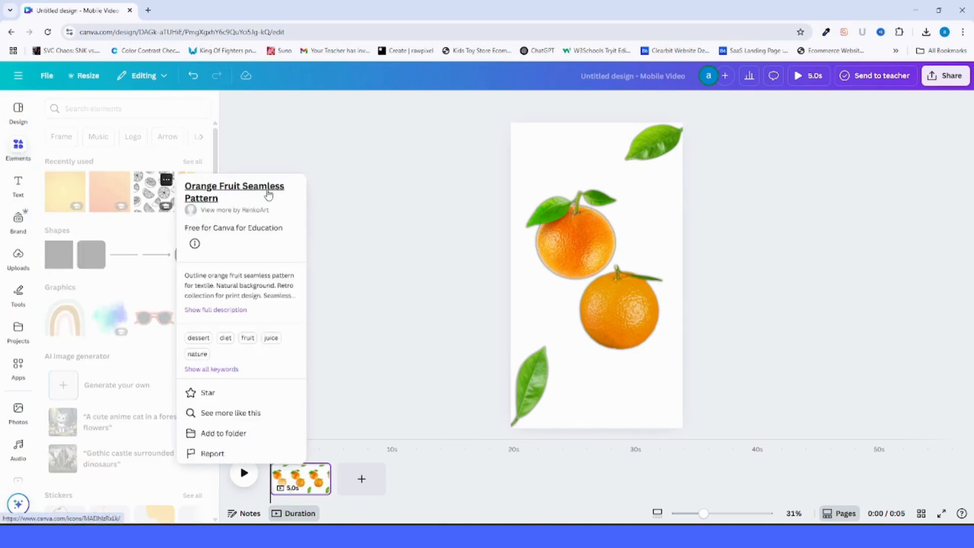
pyautogui.click(156, 192)
pyautogui.click(157, 192)
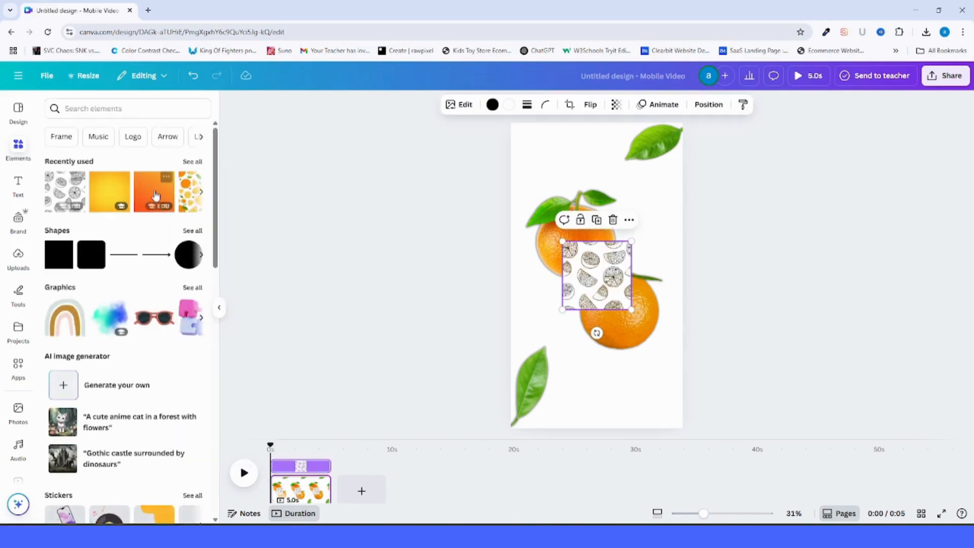
# Recolor the fruit pattern's black line art to orange
pyautogui.click(221, 310)
pyautogui.moveTo(499, 266); pyautogui.dragTo(485, 290)
pyautogui.scroll(5, 470, 194)
pyautogui.scroll(-1, 469, 194)
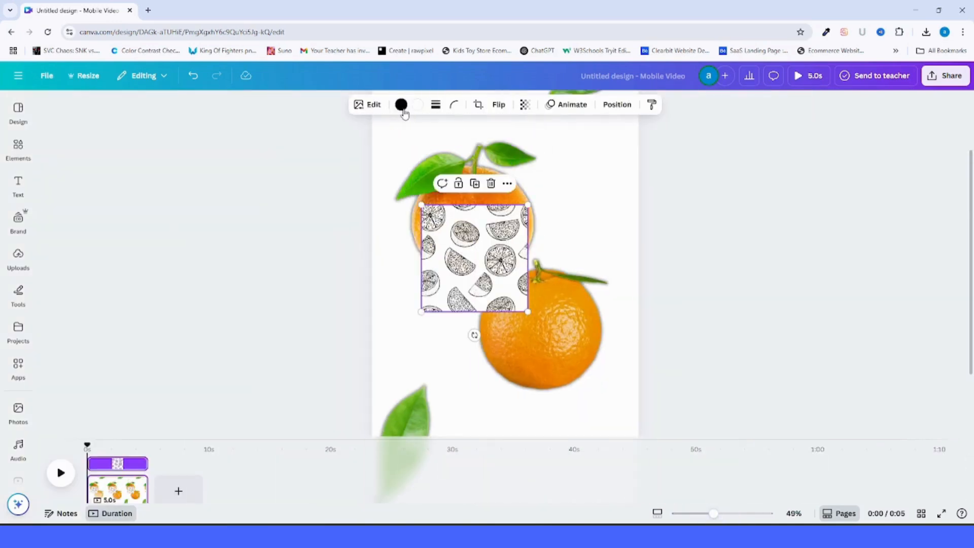
pyautogui.click(402, 106)
pyautogui.click(89, 289)
# Enlarge the orange fruit pattern until it covers the page, extending past both side edges
pyautogui.moveTo(630, 380); pyautogui.dragTo(756, 508)
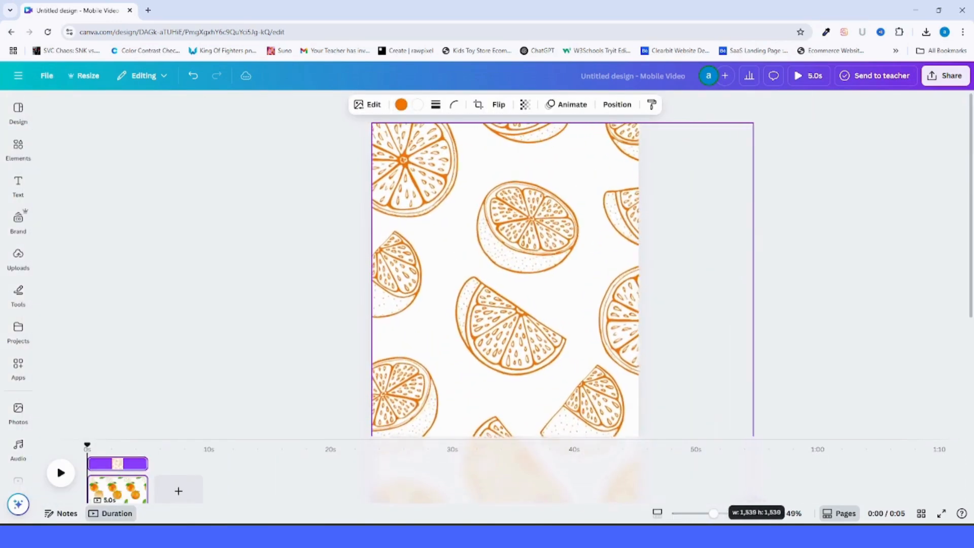
pyautogui.scroll(-3, 735, 271)
pyautogui.moveTo(369, 335); pyautogui.dragTo(281, 426)
pyautogui.scroll(3, 566, 207)
# Lock the enlarged fruit pattern in place
pyautogui.click(525, 166)
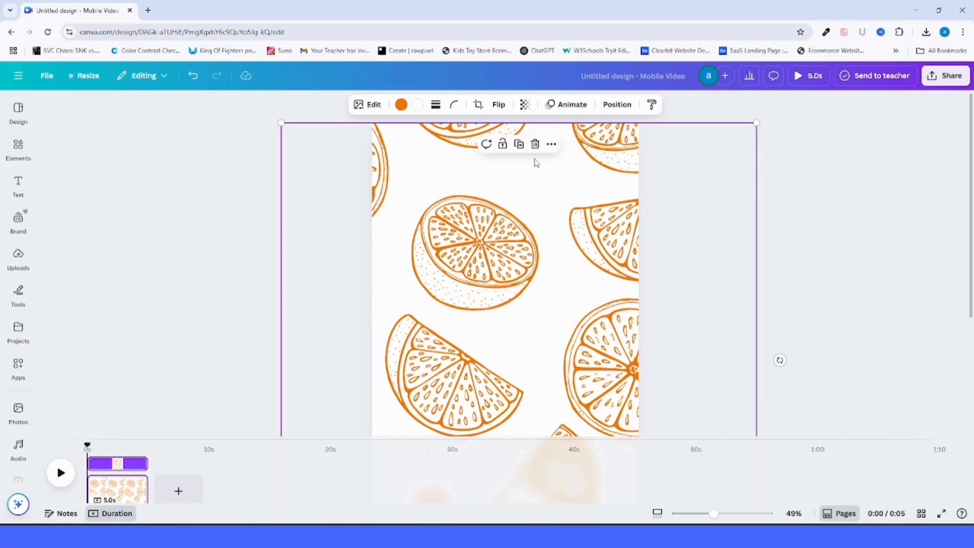
pyautogui.rightClick(563, 213)
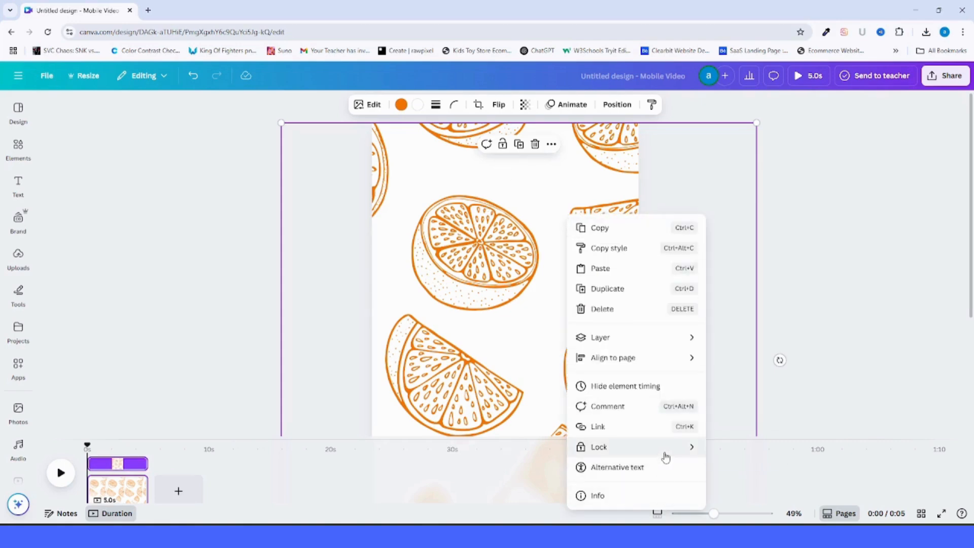
pyautogui.moveTo(666, 456)
pyautogui.click(731, 456)
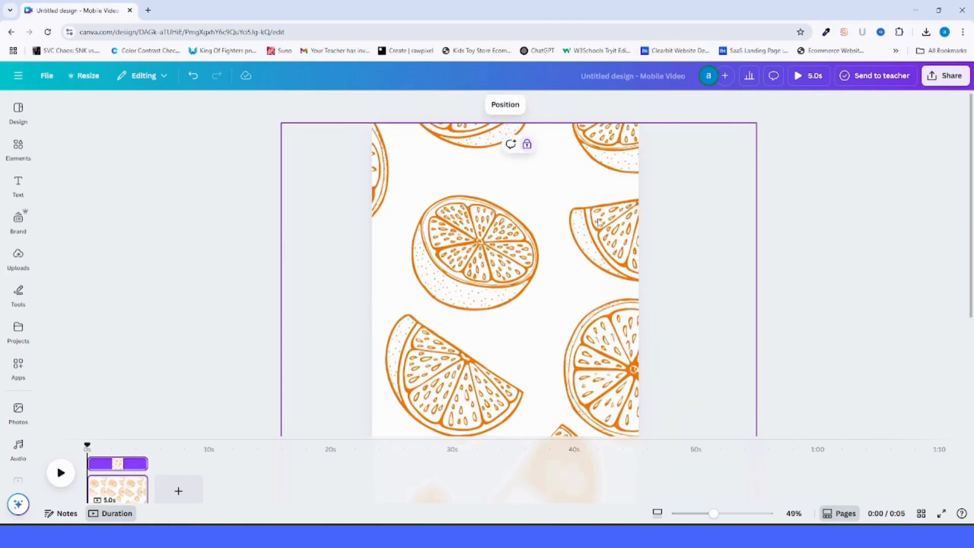
# Reorder the layers so both oranges and both leaves sit above the locked fruit pattern
pyautogui.click(509, 105)
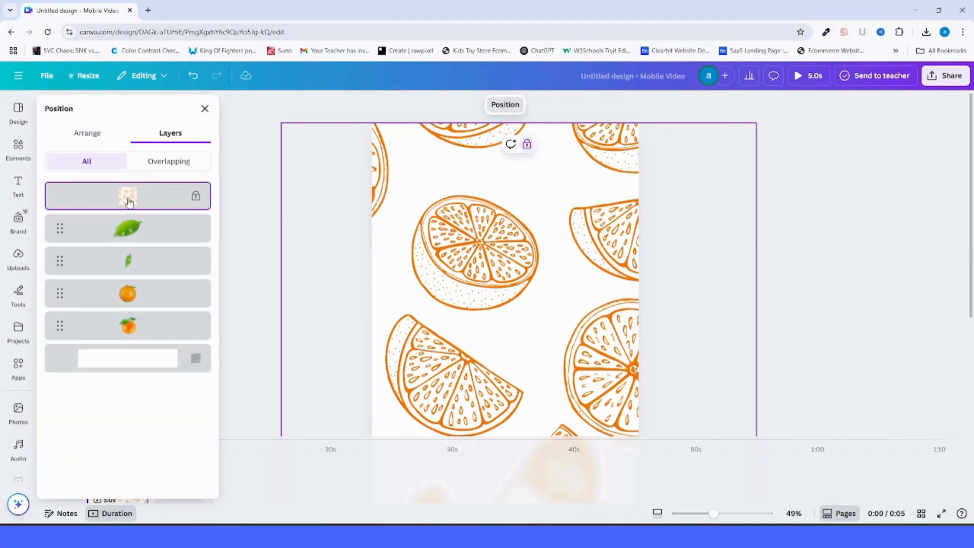
pyautogui.moveTo(145, 328); pyautogui.dragTo(150, 197)
pyautogui.moveTo(133, 260); pyautogui.dragTo(130, 239)
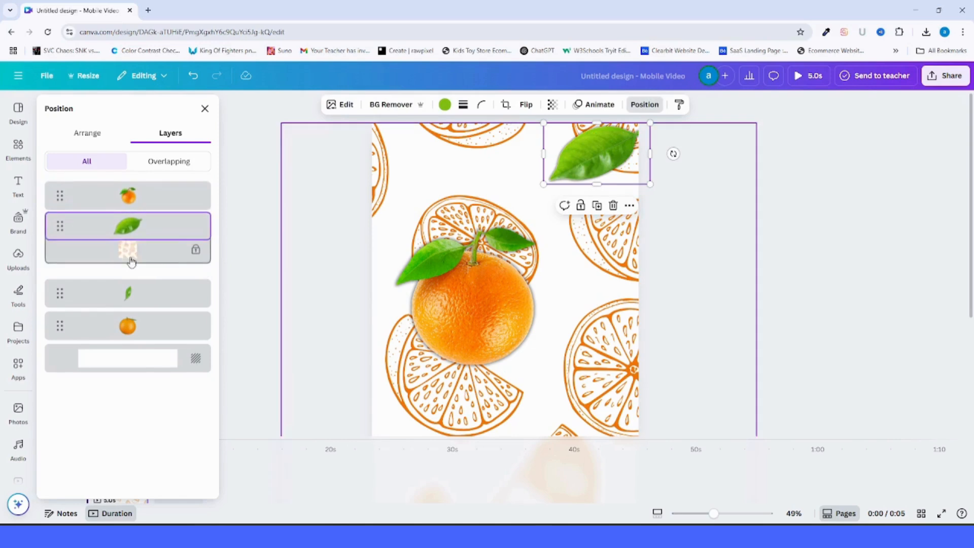
pyautogui.moveTo(135, 292); pyautogui.dragTo(131, 260)
pyautogui.moveTo(133, 326); pyautogui.dragTo(194, 291)
pyautogui.click(653, 104)
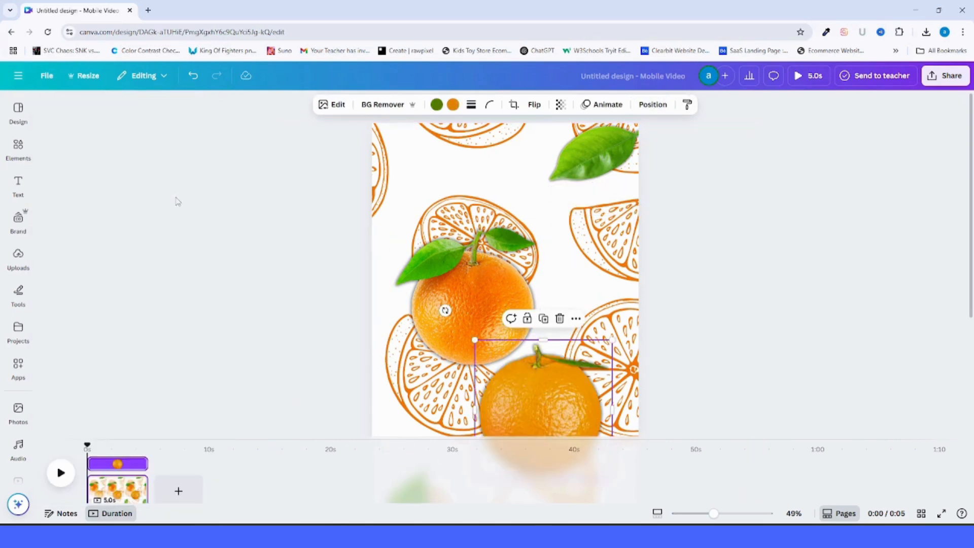
# Search the elements for "yellow gradient" photos and add a yellow-orange gradient photo to the page
pyautogui.click(19, 152)
pyautogui.click(109, 104)
pyautogui.write('yellow')
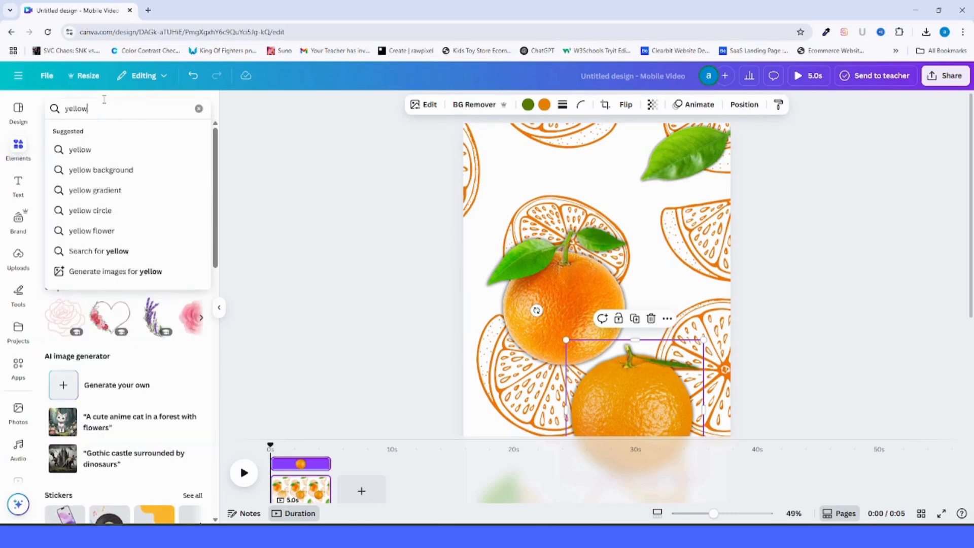
pyautogui.press('Down')
pyautogui.press('Down')
pyautogui.press('Down')
pyautogui.press('Return')
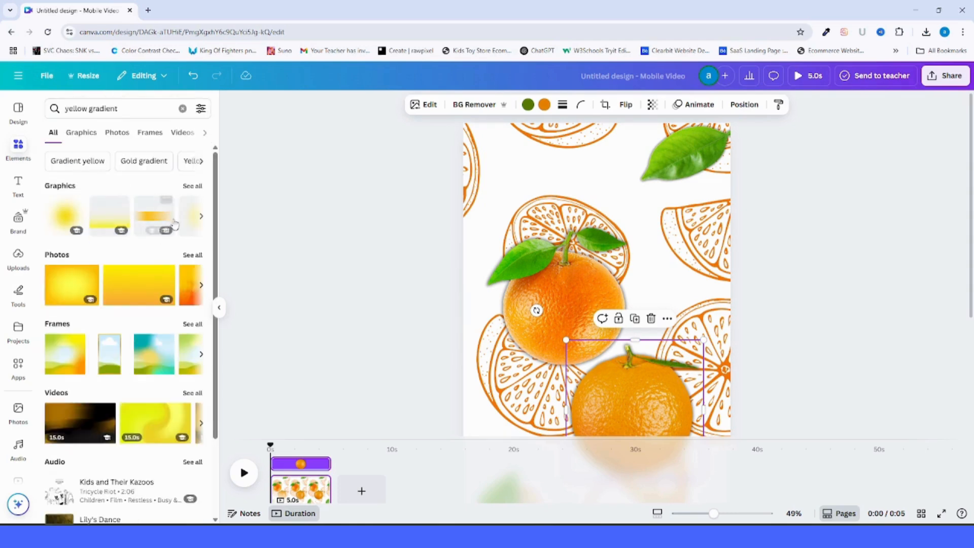
pyautogui.click(193, 255)
pyautogui.scroll(-5, 107, 295)
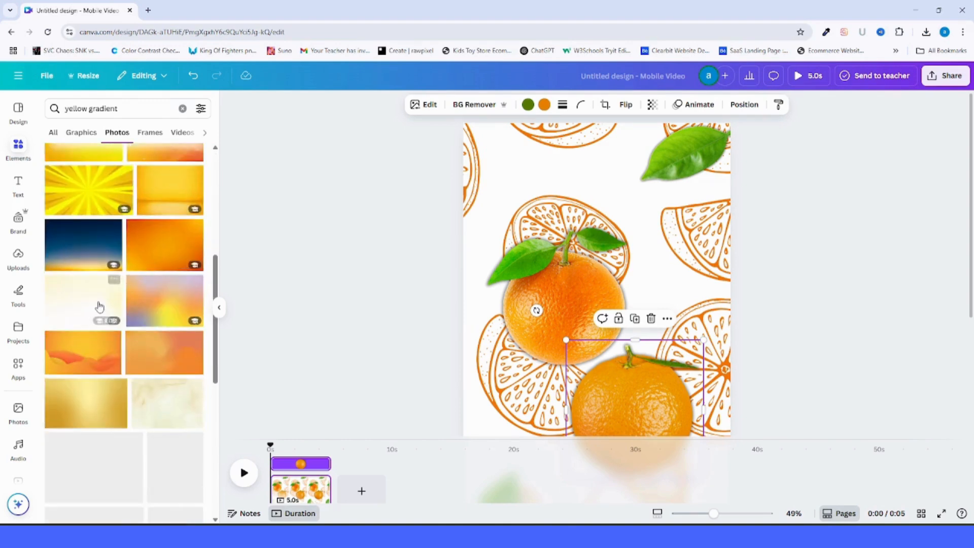
pyautogui.moveTo(96, 213); pyautogui.dragTo(511, 208)
# Enlarge and stretch the yellow gradient photo until it covers the entire page
pyautogui.moveTo(674, 282); pyautogui.dragTo(731, 350)
pyautogui.moveTo(600, 332); pyautogui.dragTo(640, 544)
pyautogui.scroll(-3, 859, 324)
pyautogui.moveTo(599, 377); pyautogui.dragTo(600, 431)
pyautogui.click(802, 381)
pyautogui.moveTo(702, 515); pyautogui.dragTo(699, 515)
pyautogui.click(219, 308)
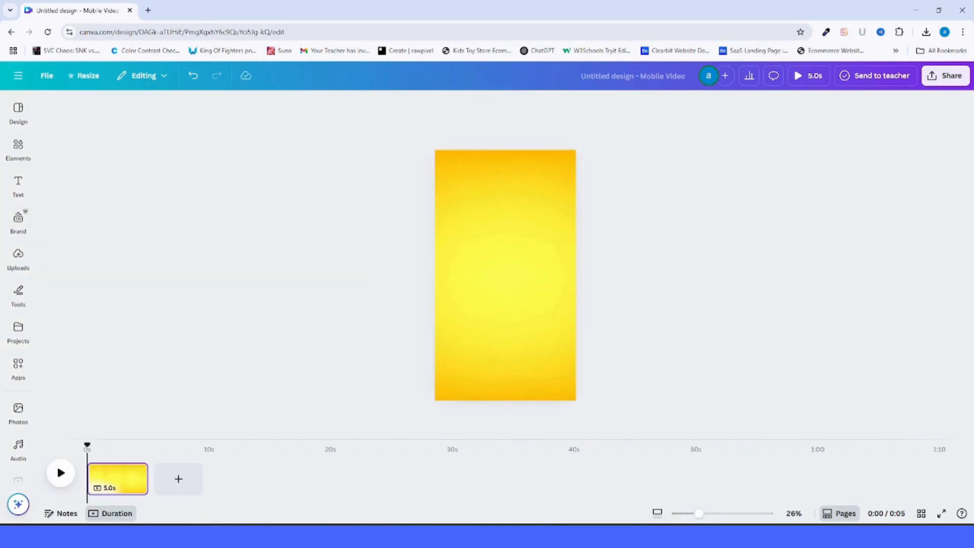
# Move the yellow gradient layer below the oranges and leaves, directly above the locked pattern
pyautogui.click(492, 202)
pyautogui.click(652, 105)
pyautogui.moveTo(154, 194); pyautogui.dragTo(152, 338)
# Set the yellow gradient photo's transparency to 90
pyautogui.click(561, 106)
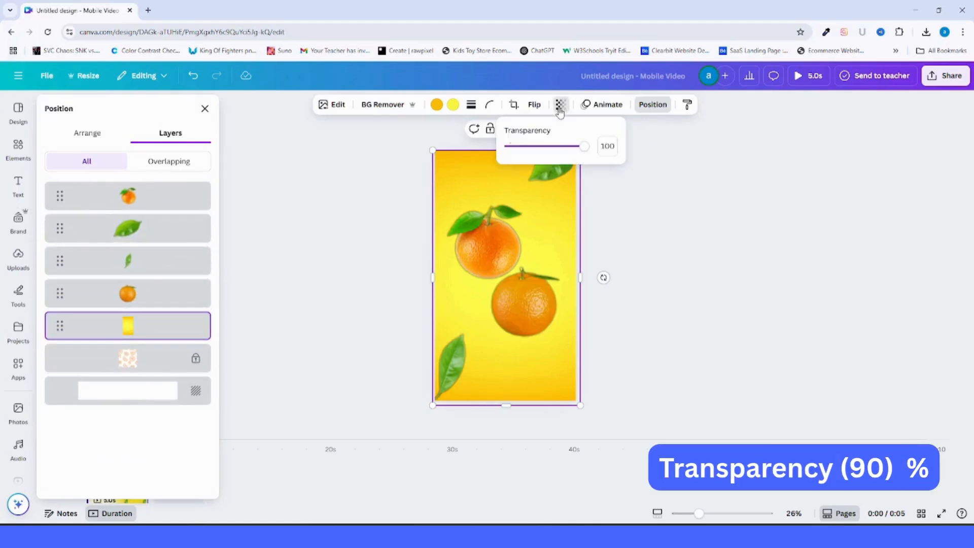
pyautogui.moveTo(569, 148); pyautogui.dragTo(566, 147)
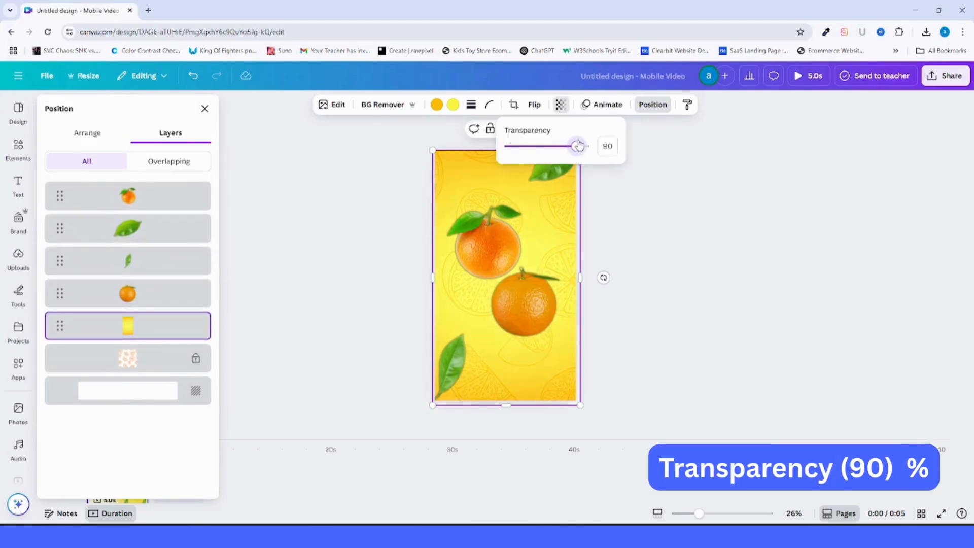
pyautogui.click(657, 285)
pyautogui.click(657, 284)
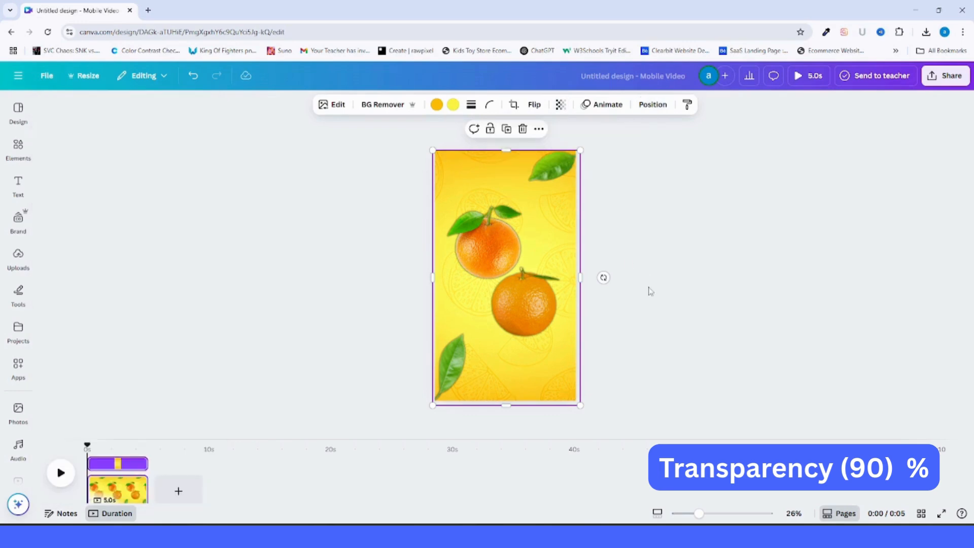
pyautogui.click(619, 364)
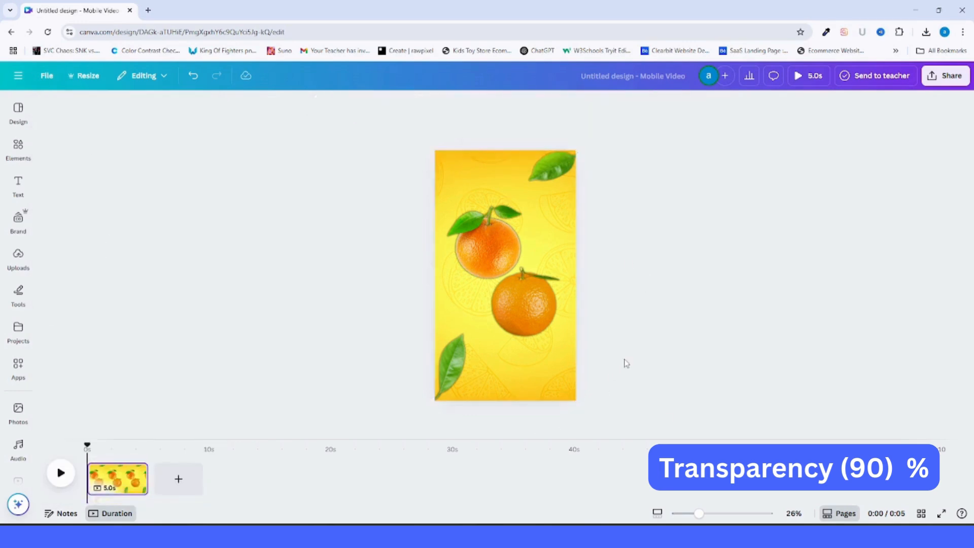
# Add a heading reading "Designed to" near the bottom of the page, beside the lower leaf
pyautogui.click(19, 185)
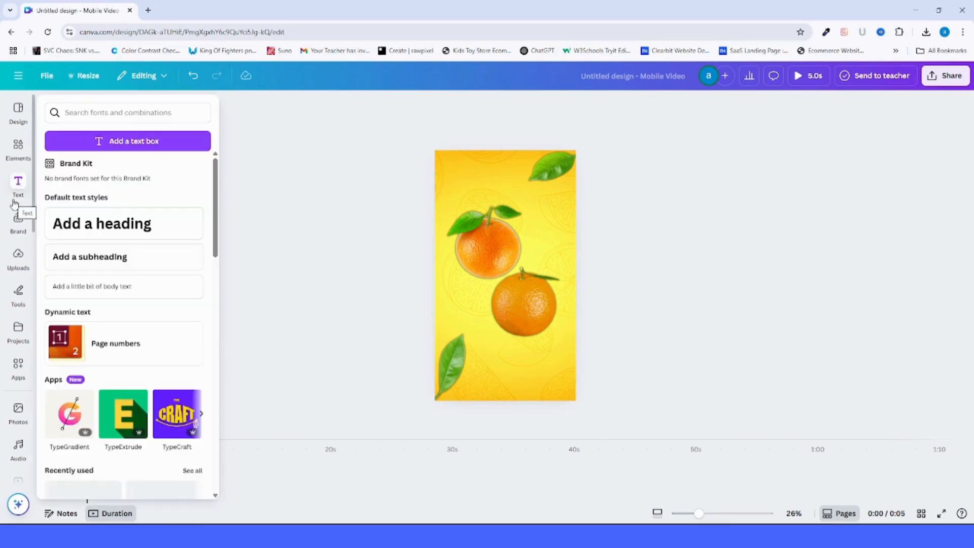
pyautogui.click(101, 219)
pyautogui.moveTo(612, 282); pyautogui.dragTo(615, 374)
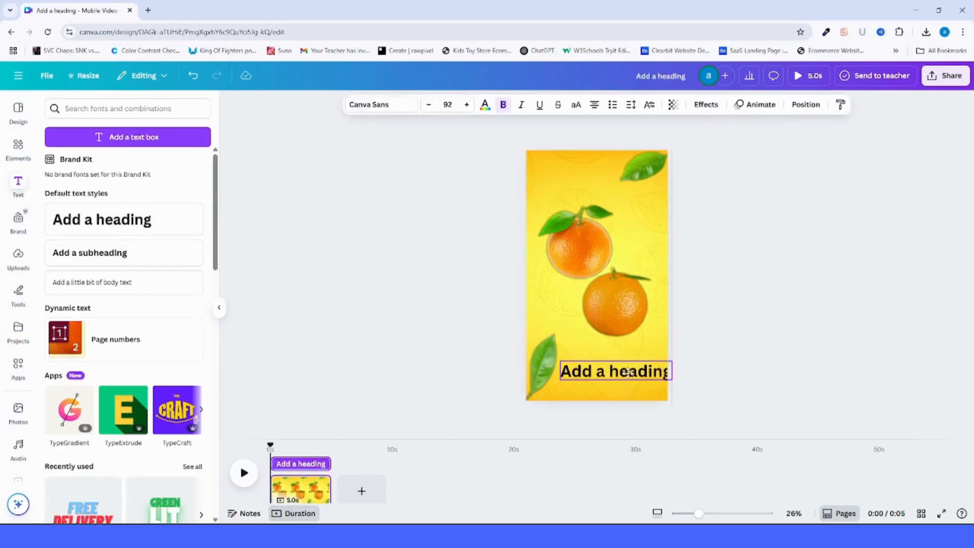
pyautogui.click(615, 373)
pyautogui.write('De')
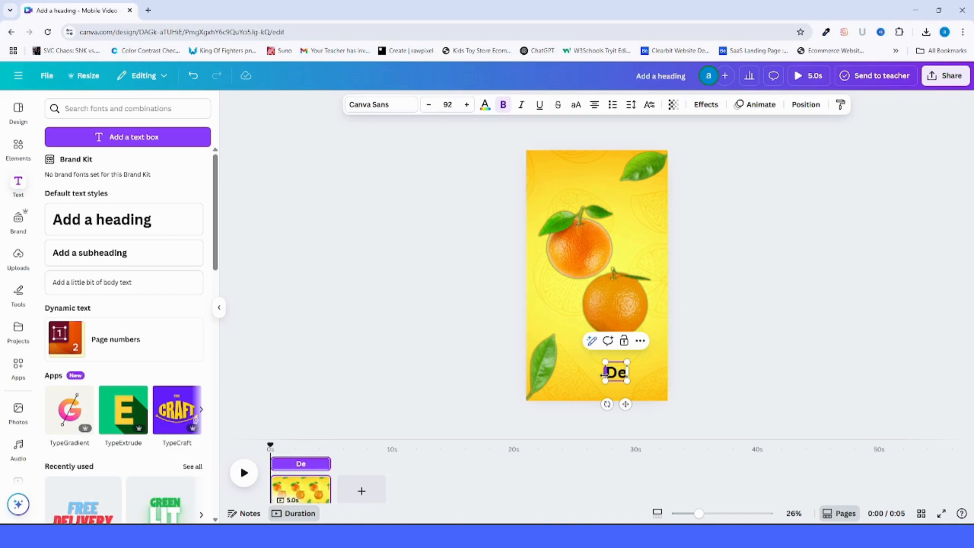
pyautogui.write('signed to')
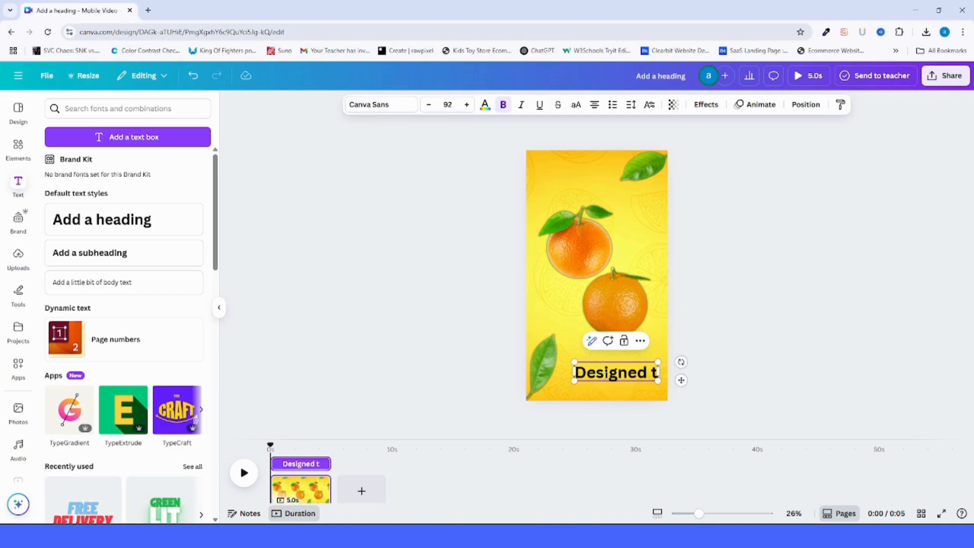
# Duplicate the "Designed to" heading, change the copy's text to "&" and place it below the heading
pyautogui.click(779, 364)
pyautogui.moveTo(634, 377); pyautogui.dragTo(610, 384)
pyautogui.click(750, 395)
pyautogui.click(615, 358)
pyautogui.click(632, 325)
pyautogui.doubleClick(610, 384)
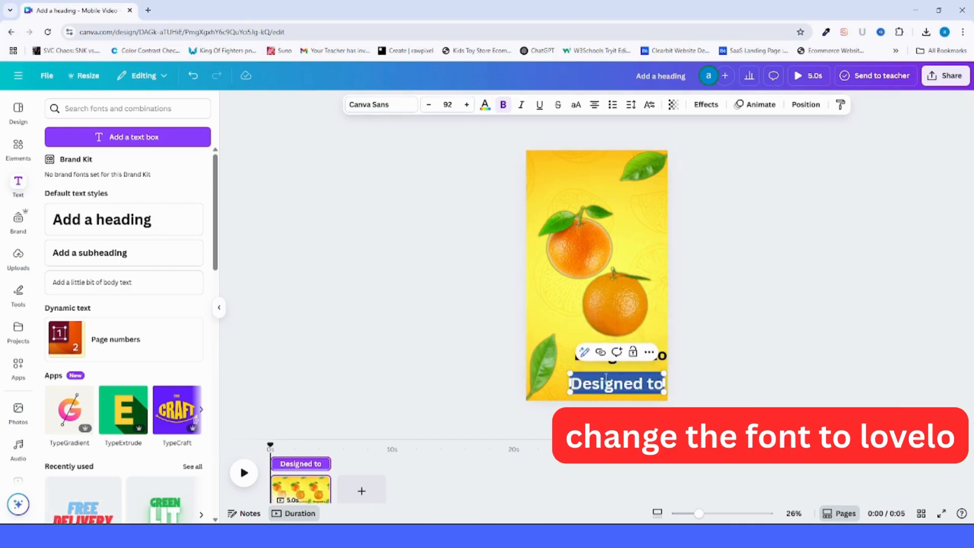
pyautogui.write('&')
pyautogui.click(827, 381)
pyautogui.moveTo(617, 383); pyautogui.dragTo(579, 387)
# Duplicate the "&" text, position the copy beside it and change its text to "Revive"
pyautogui.click(597, 355)
pyautogui.moveTo(585, 393); pyautogui.dragTo(599, 388)
pyautogui.doubleClick(598, 387)
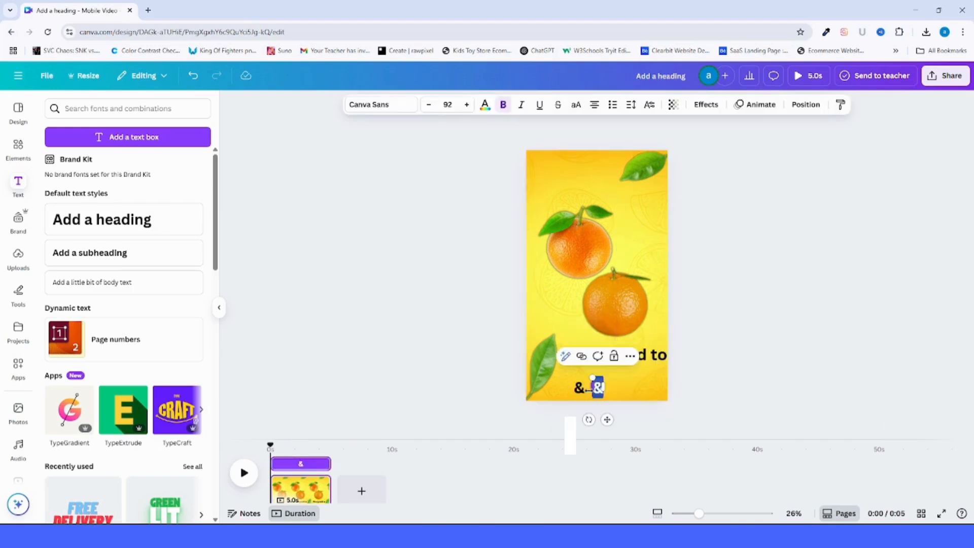
pyautogui.write('Revive')
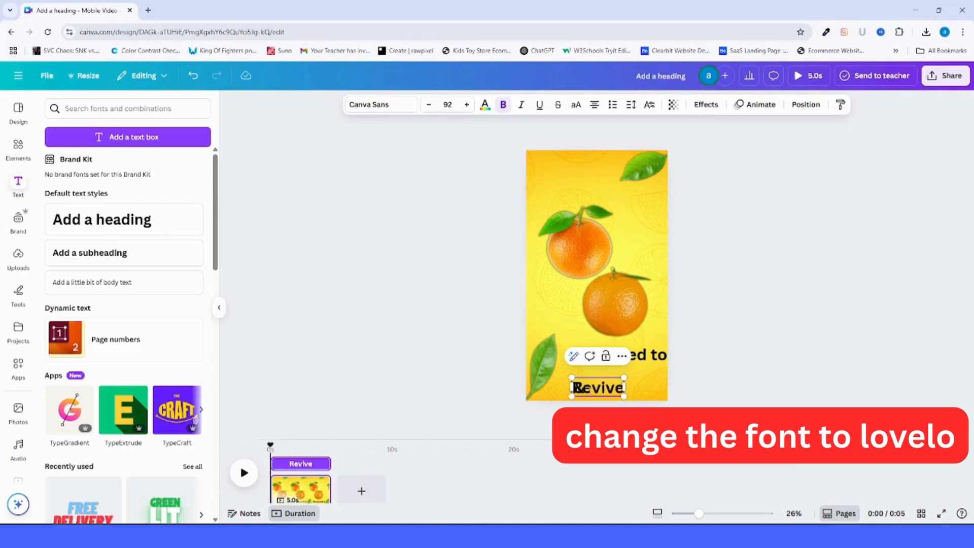
pyautogui.click(693, 397)
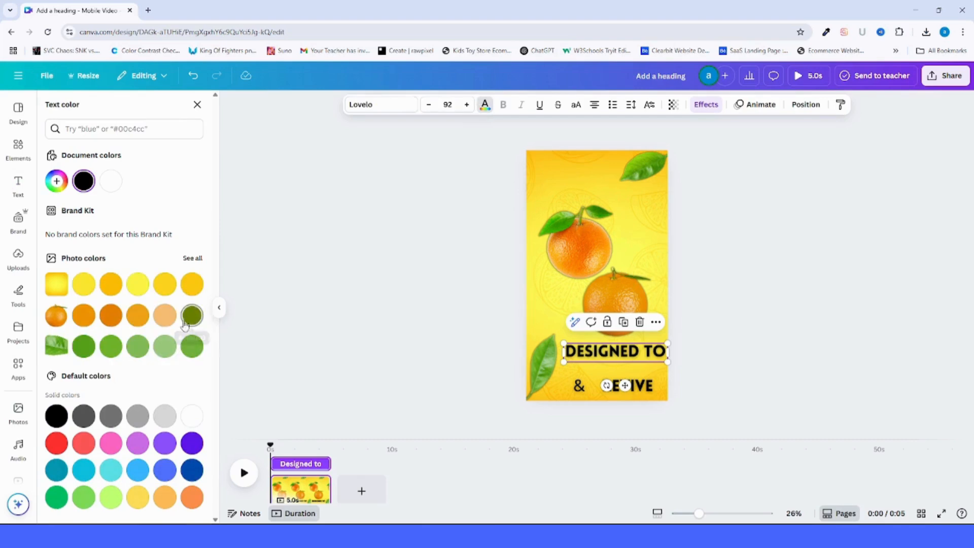
# Recolor the DESIGNED TO text with a medium green taken from the leaf photo's colors
pyautogui.click(192, 347)
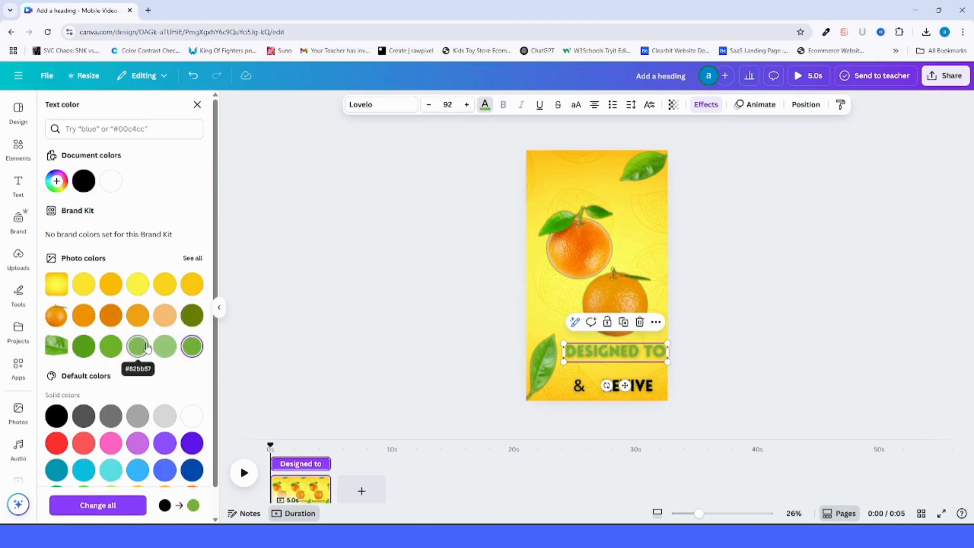
pyautogui.click(92, 347)
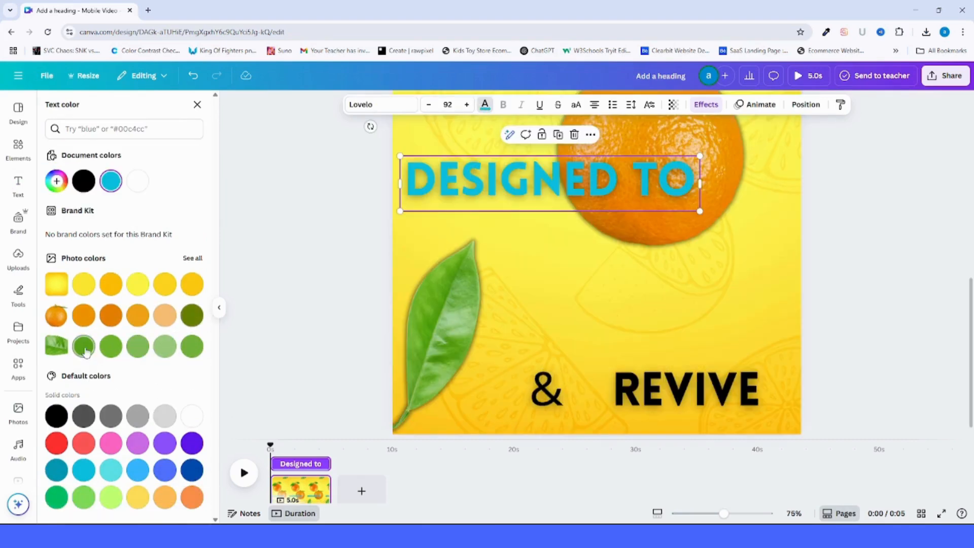
pyautogui.click(84, 347)
pyautogui.click(111, 347)
pyautogui.click(138, 347)
pyautogui.click(165, 347)
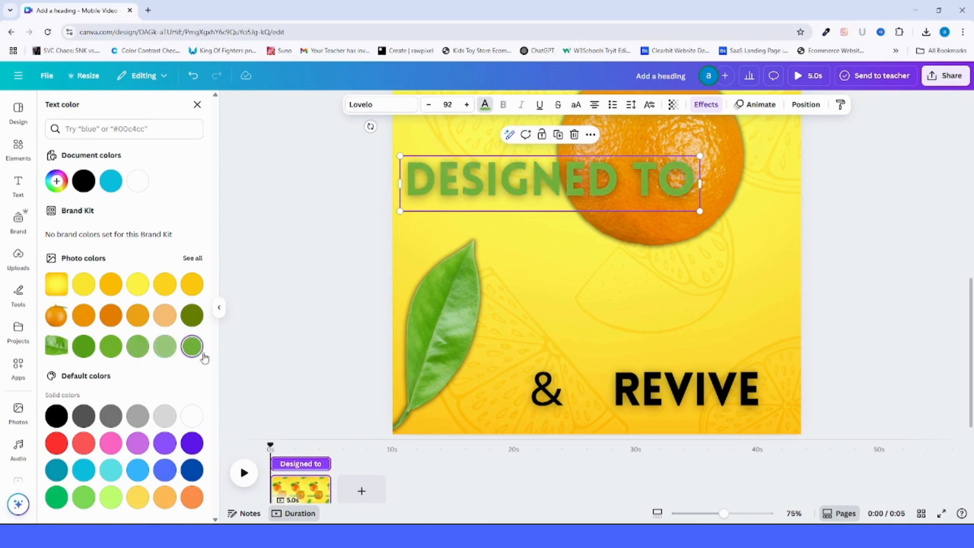
# Apply a dark green Outline effect to the DESIGNED TO text and shift the text right and slightly up
pyautogui.click(705, 105)
pyautogui.click(185, 280)
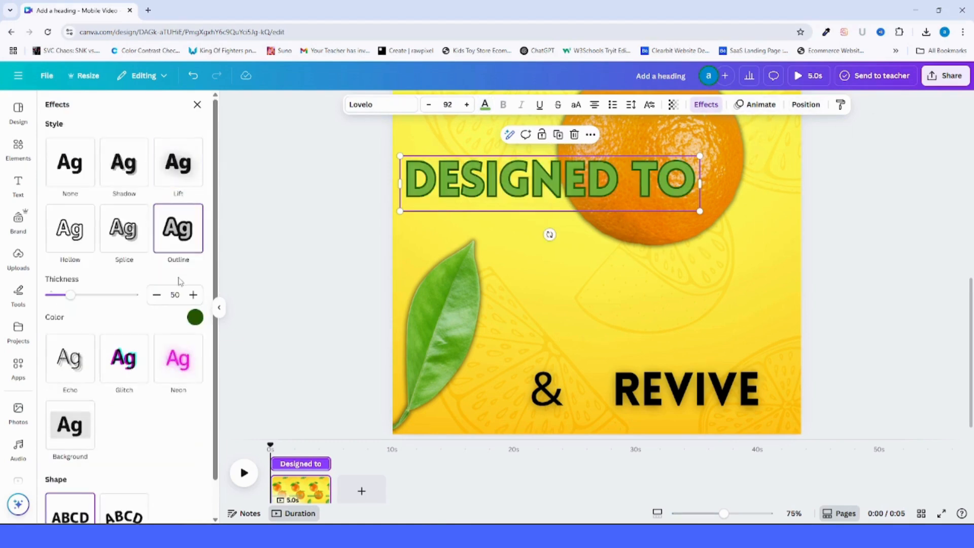
pyautogui.click(196, 318)
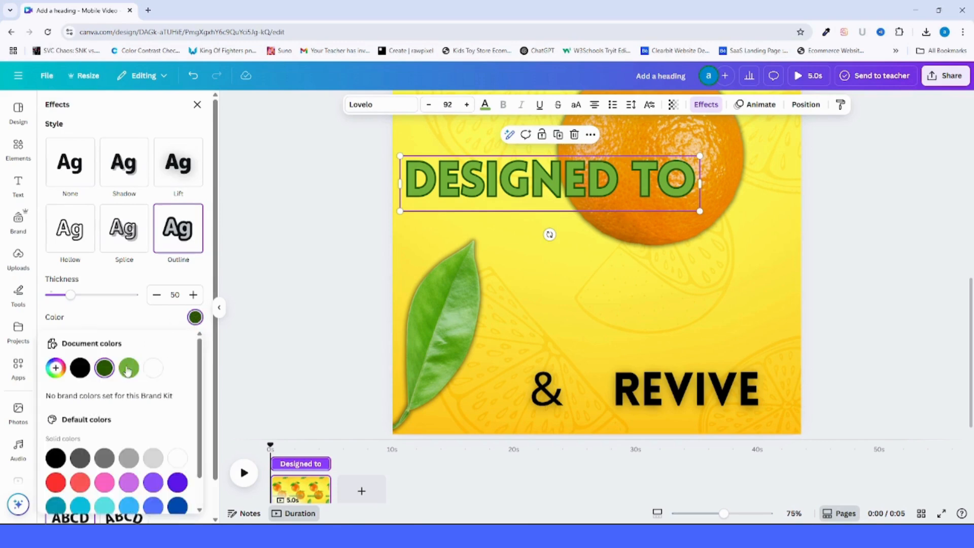
pyautogui.scroll(-1, 138, 411)
pyautogui.scroll(1, 144, 387)
pyautogui.click(874, 282)
pyautogui.moveTo(645, 209); pyautogui.dragTo(704, 200)
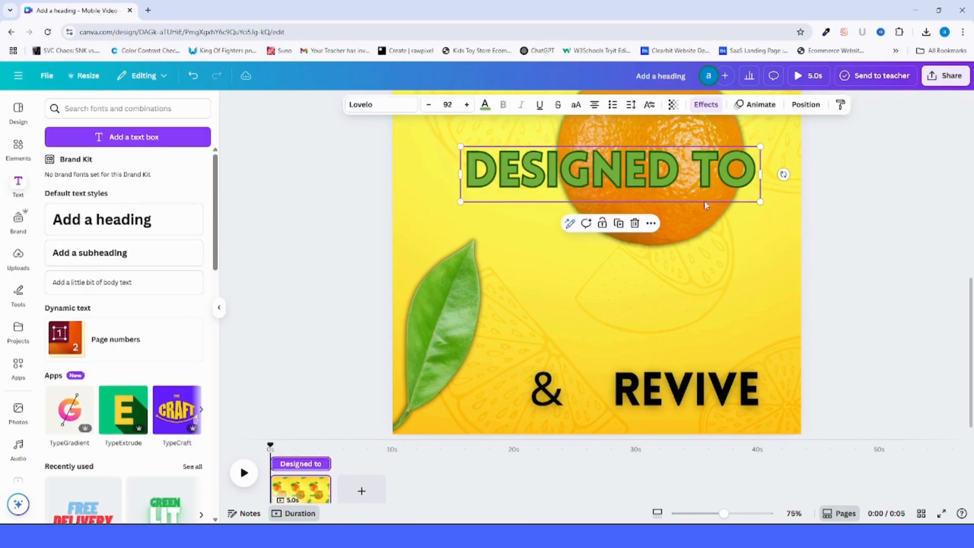
# Copy the green outlined style from DESIGNED TO onto the REVIVE and "&" texts
pyautogui.click(840, 107)
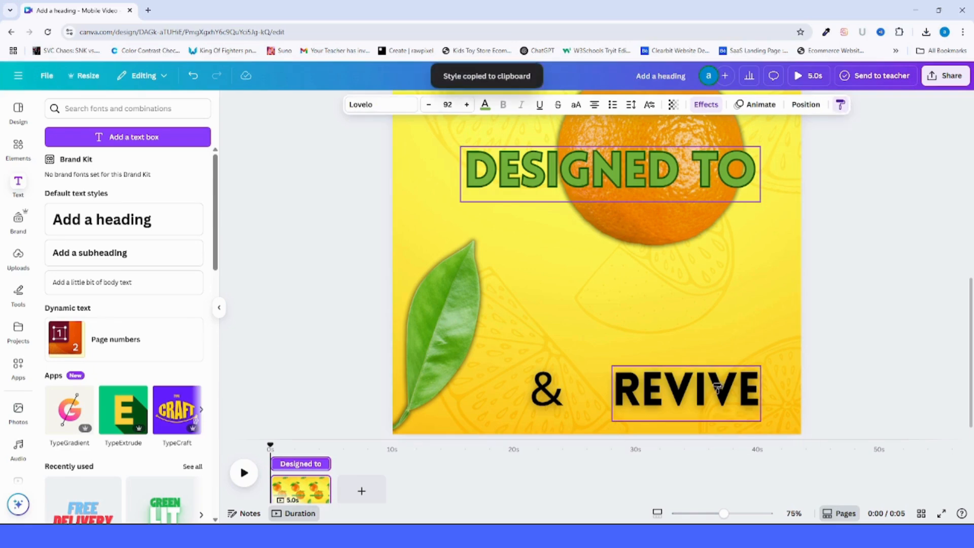
pyautogui.click(717, 388)
pyautogui.click(883, 379)
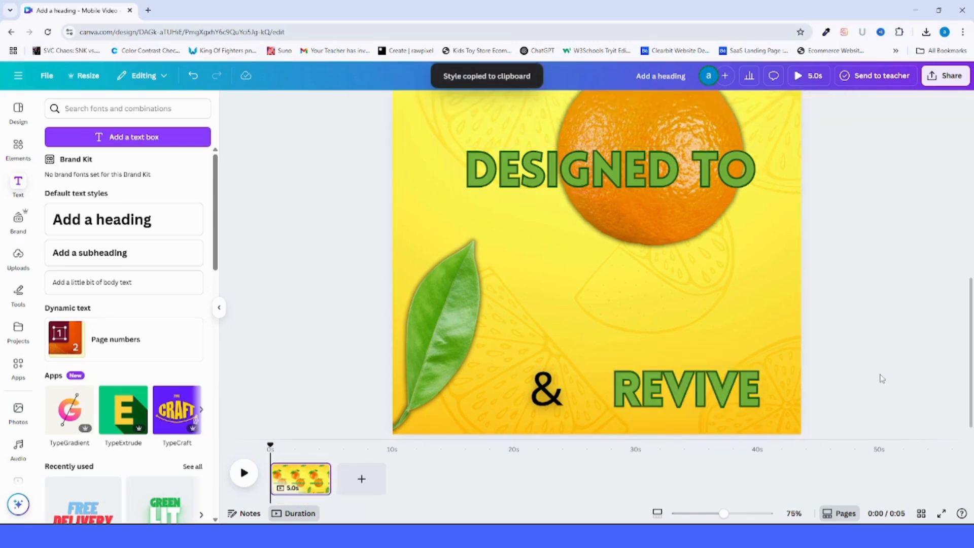
pyautogui.click(698, 396)
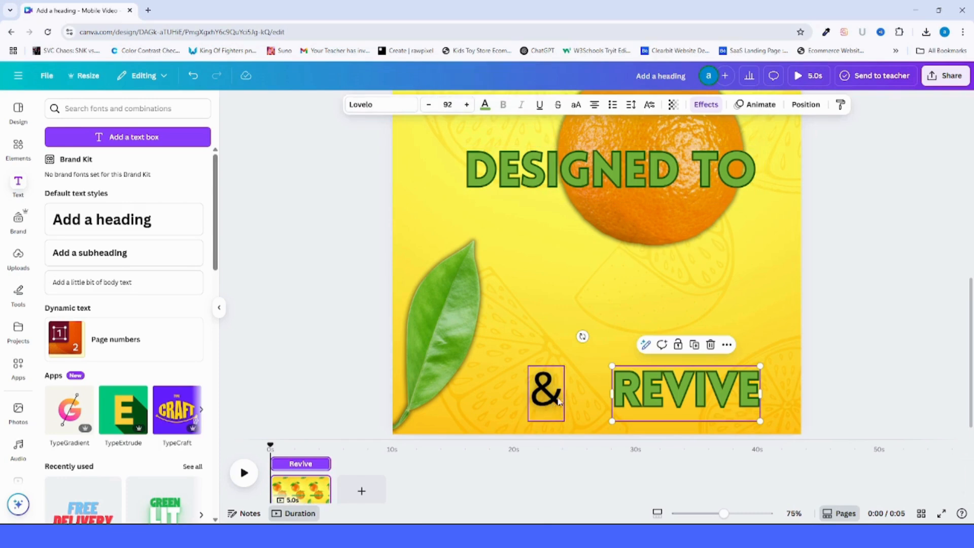
pyautogui.click(840, 105)
pyautogui.click(558, 400)
pyautogui.click(903, 346)
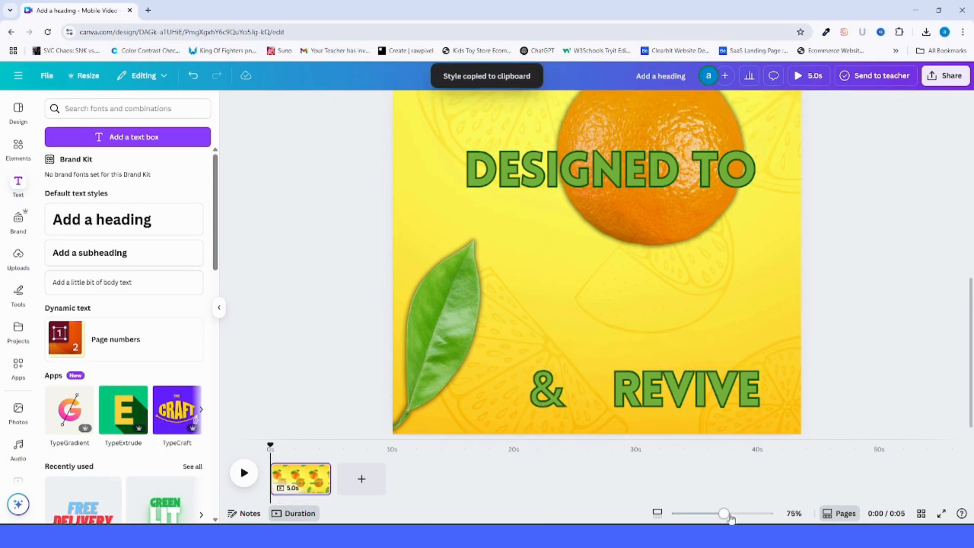
# Move the REVIVE text from the lower part of the page to beyond the page's right edge
pyautogui.moveTo(725, 514); pyautogui.dragTo(712, 514)
pyautogui.click(655, 358)
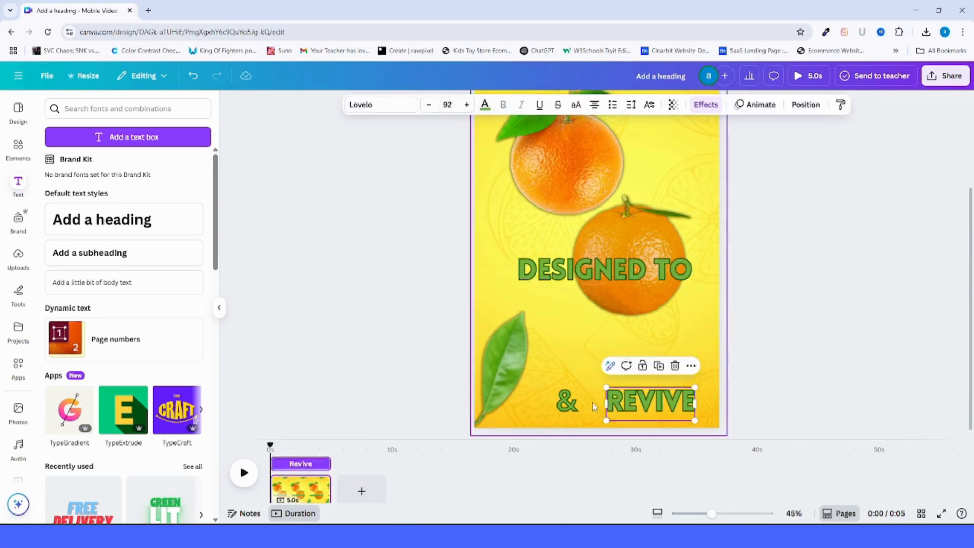
pyautogui.moveTo(602, 404); pyautogui.dragTo(570, 404)
pyautogui.moveTo(638, 402); pyautogui.dragTo(766, 287)
# Move the "&" text out past the page's left edge and shift DESIGNED TO up and left to the same edge
pyautogui.click(566, 402)
pyautogui.moveTo(566, 402); pyautogui.dragTo(472, 277)
pyautogui.moveTo(599, 275); pyautogui.dragTo(527, 196)
pyautogui.click(479, 273)
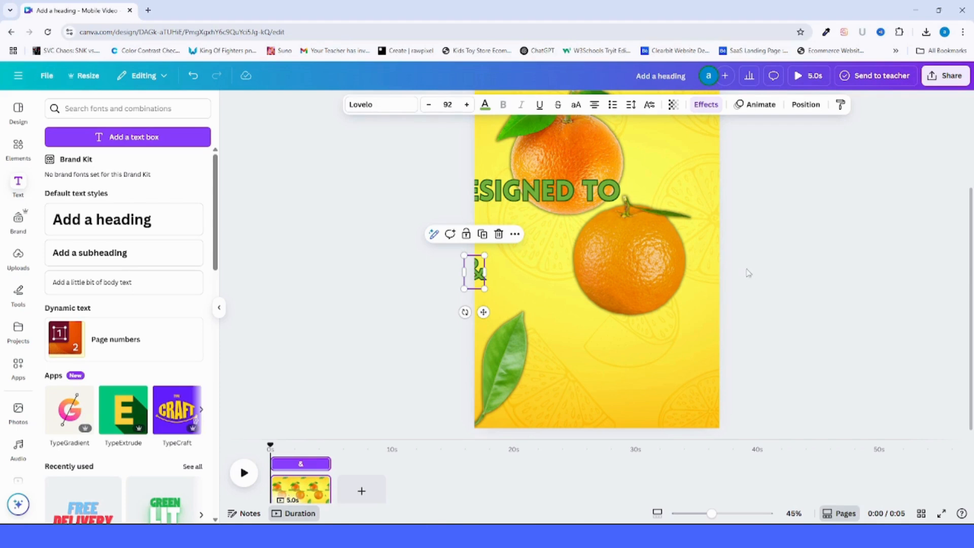
pyautogui.moveTo(712, 269); pyautogui.dragTo(706, 263)
pyautogui.click(484, 273)
pyautogui.moveTo(485, 272); pyautogui.dragTo(462, 273)
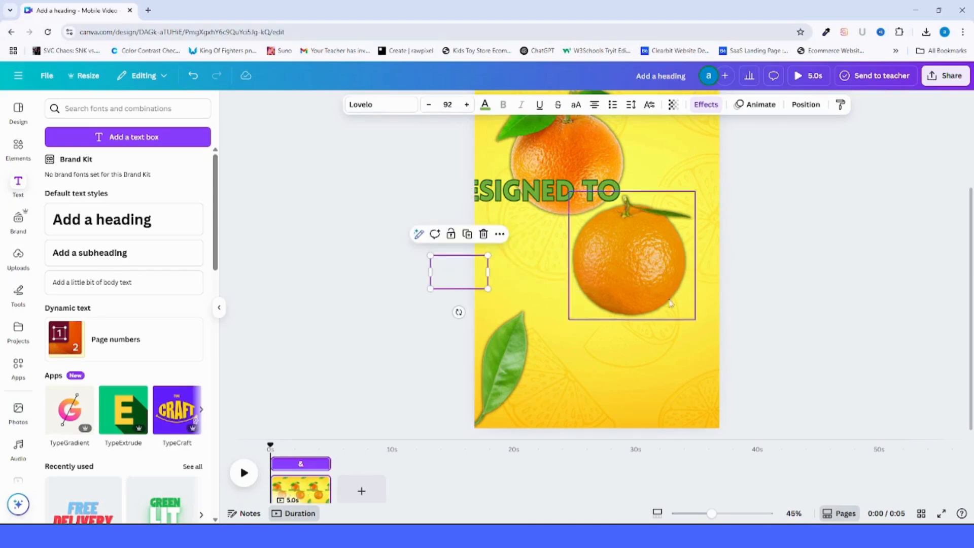
# Fine-tune the off-page positions of the REVIVE and "&" texts beside the page's right and left edges
pyautogui.click(634, 369)
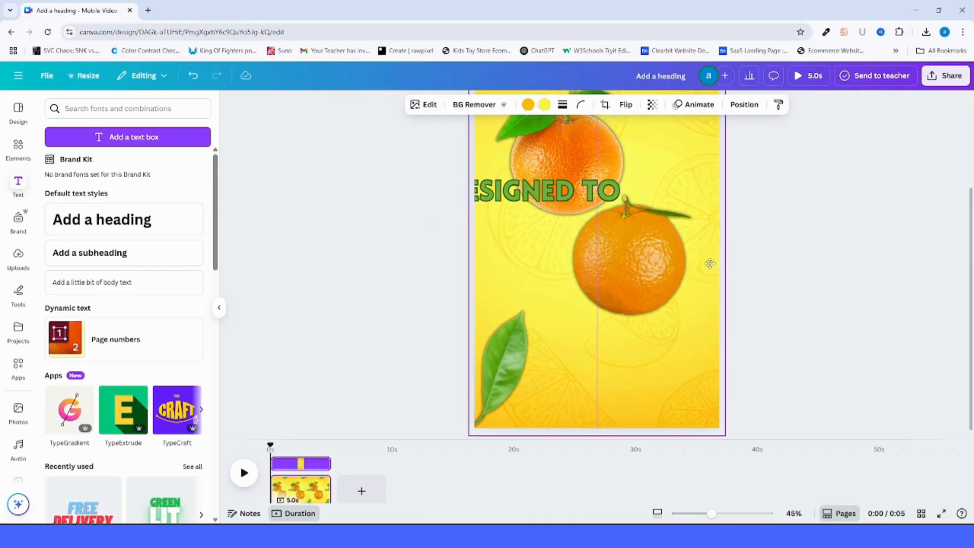
pyautogui.click(710, 277)
pyautogui.moveTo(709, 277); pyautogui.dragTo(485, 277)
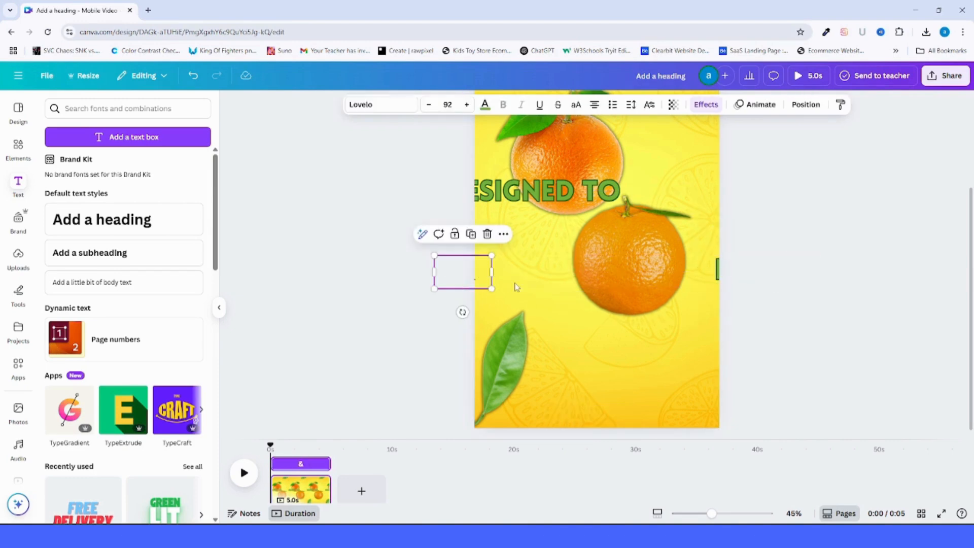
pyautogui.click(717, 271)
# Move the DESIGNED TO text out past the page's left edge, leaving its box just overlapping the page
pyautogui.click(690, 236)
pyautogui.scroll(2, 690, 236)
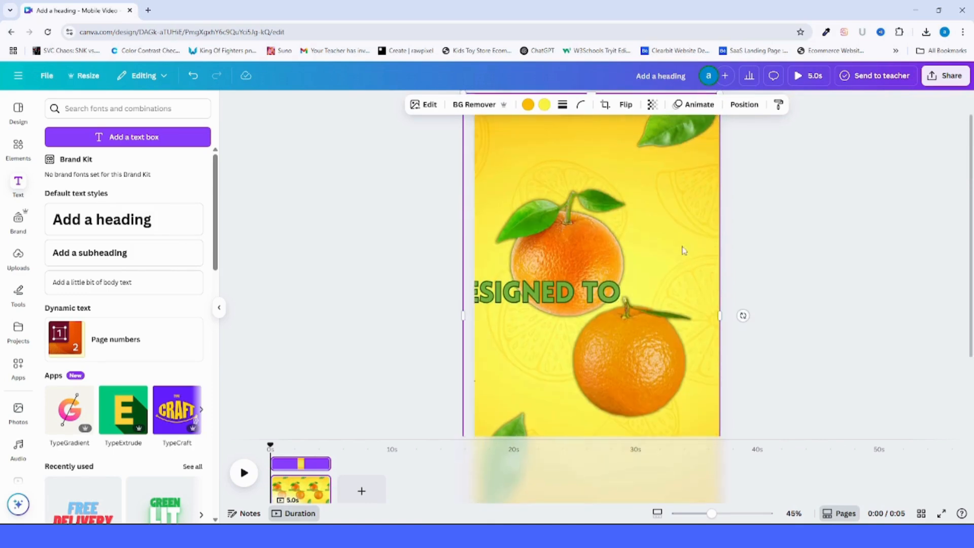
pyautogui.moveTo(563, 304); pyautogui.dragTo(562, 272)
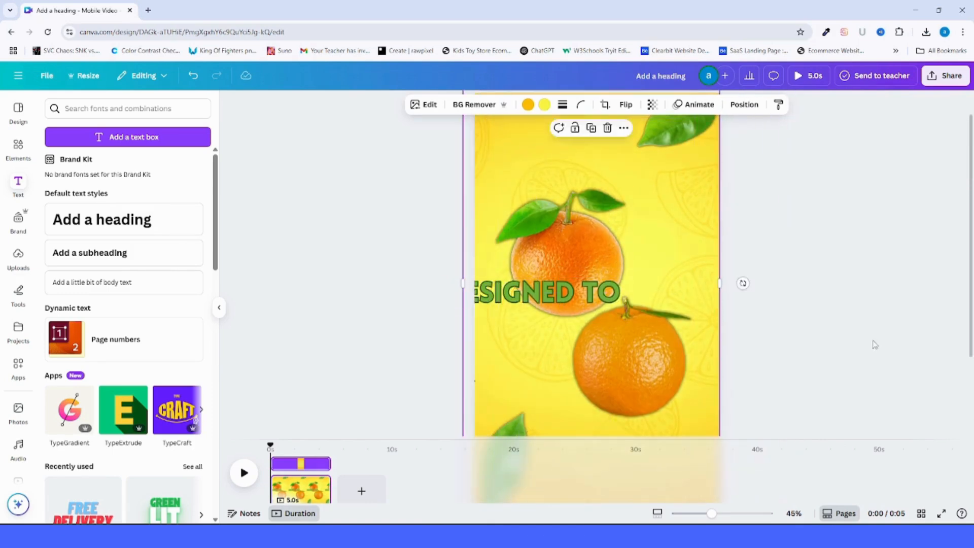
pyautogui.click(523, 303)
pyautogui.moveTo(524, 303); pyautogui.dragTo(383, 278)
pyautogui.moveTo(485, 266); pyautogui.dragTo(446, 273)
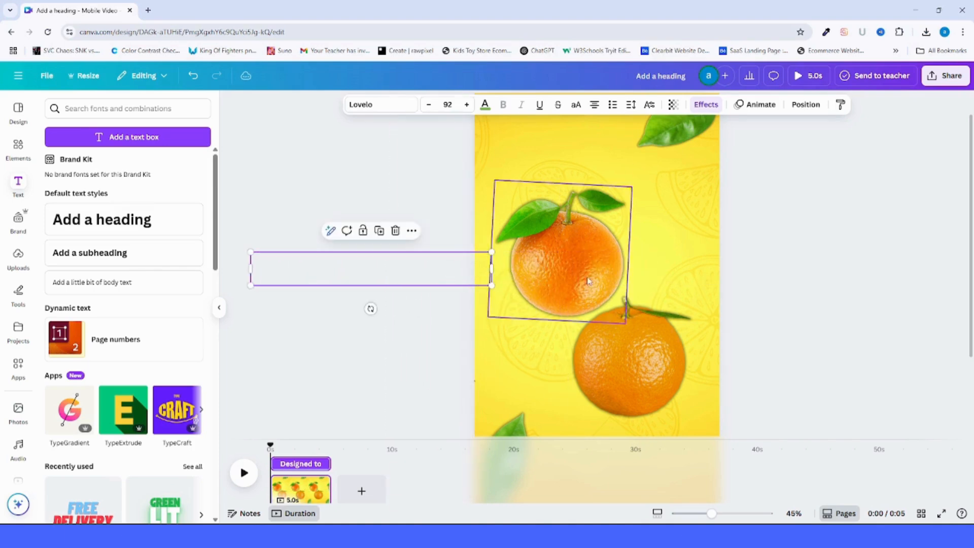
pyautogui.click(781, 300)
pyautogui.scroll(-2, 629, 355)
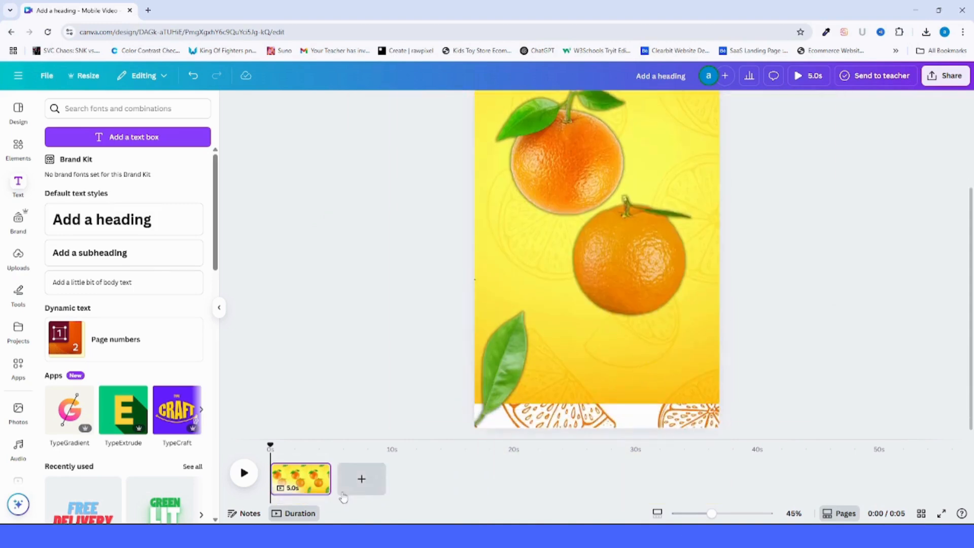
# Extend the yellow background image downward to cover the page's bottom edge and check the whole page
pyautogui.click(681, 394)
pyautogui.moveTo(589, 405); pyautogui.dragTo(587, 441)
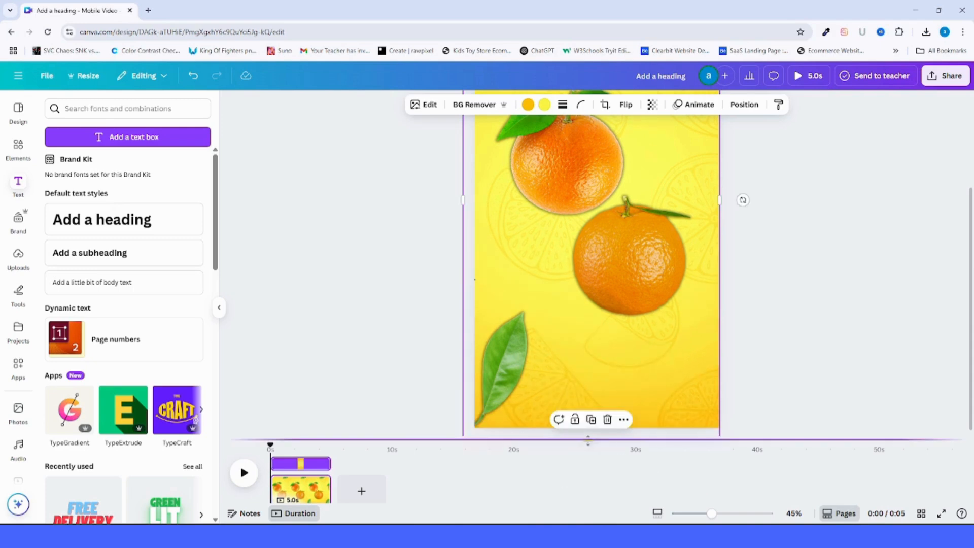
pyautogui.click(845, 357)
pyautogui.scroll(3, 832, 357)
pyautogui.scroll(-3, 829, 359)
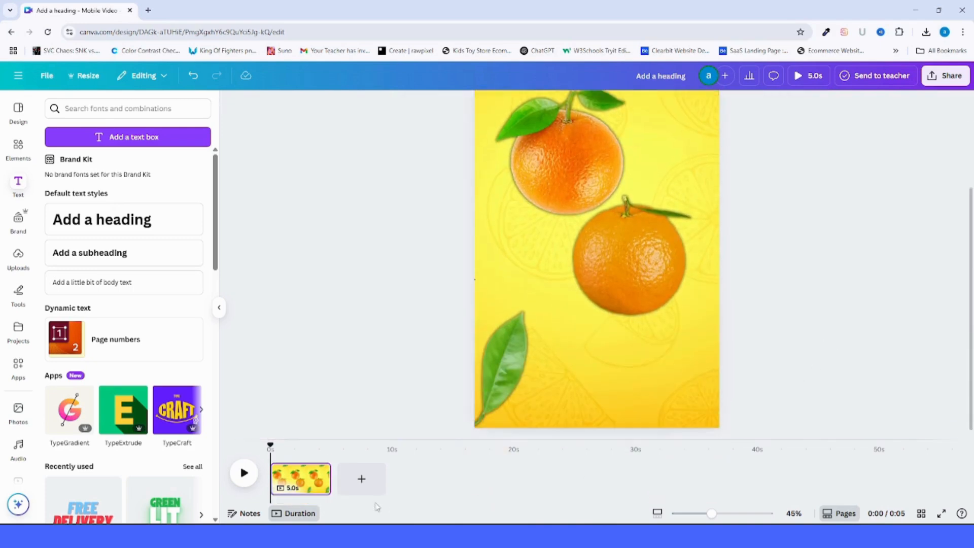
# Duplicate the page and move the playhead into the copy at 5.4 s
pyautogui.rightClick(298, 482)
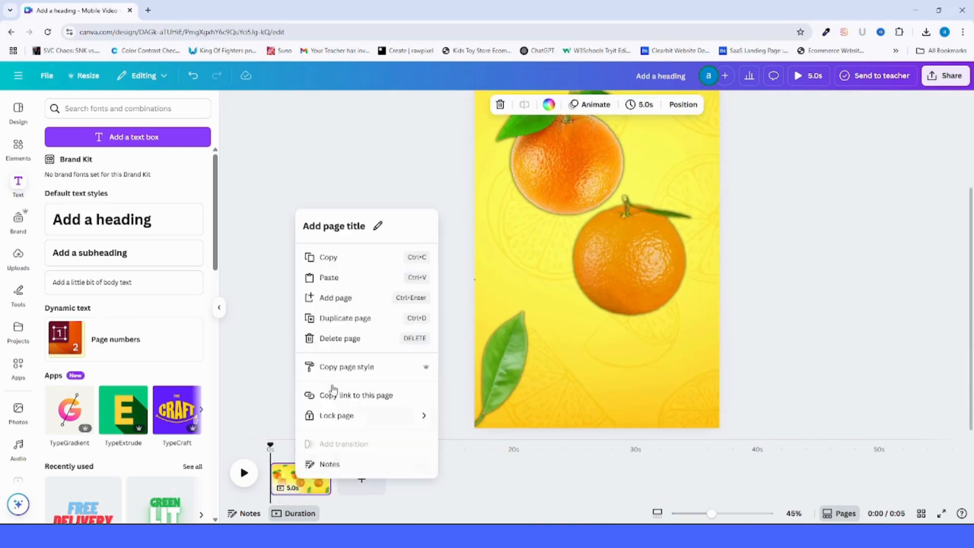
pyautogui.click(376, 320)
pyautogui.click(337, 446)
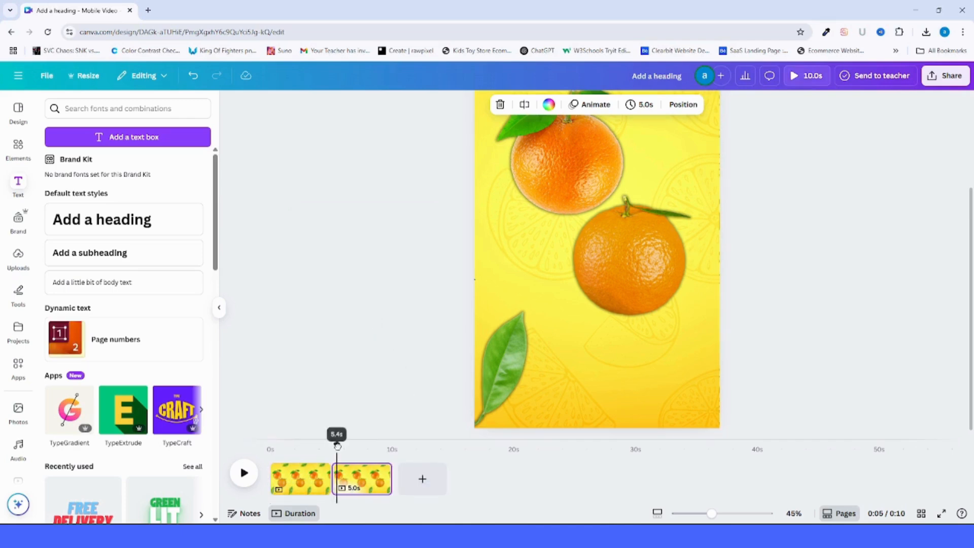
# On the second page, move the lower orange to the bottom-right corner, the upper orange to the top-left corner, and nudge the upper leaf
pyautogui.moveTo(712, 513); pyautogui.dragTo(705, 514)
pyautogui.moveTo(635, 308); pyautogui.dragTo(660, 388)
pyautogui.moveTo(576, 226); pyautogui.dragTo(542, 147)
pyautogui.moveTo(649, 140); pyautogui.dragTo(658, 146)
# Apply a counterclockwise Rotate add-on animation with a reduced speed to the second page's top-left orange
pyautogui.click(549, 172)
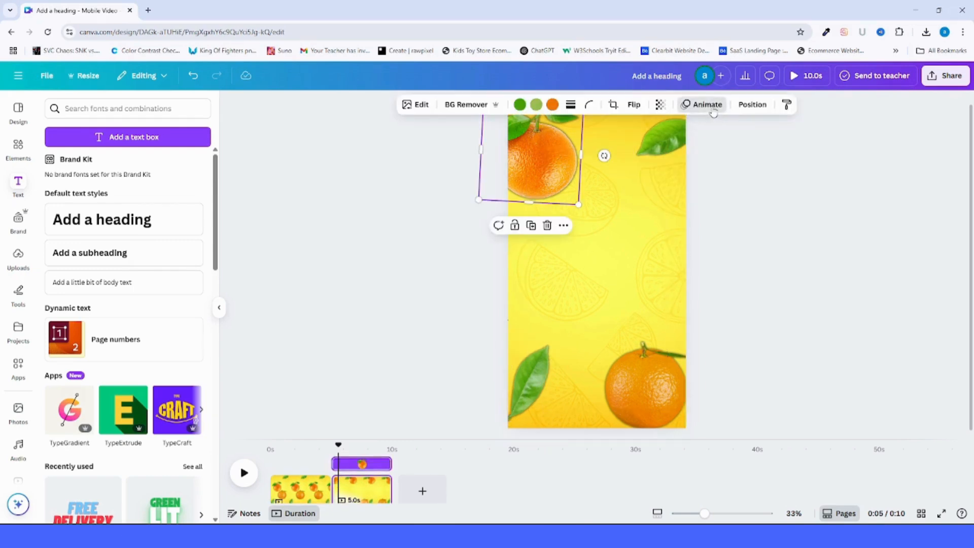
pyautogui.click(713, 107)
pyautogui.scroll(-10, 122, 366)
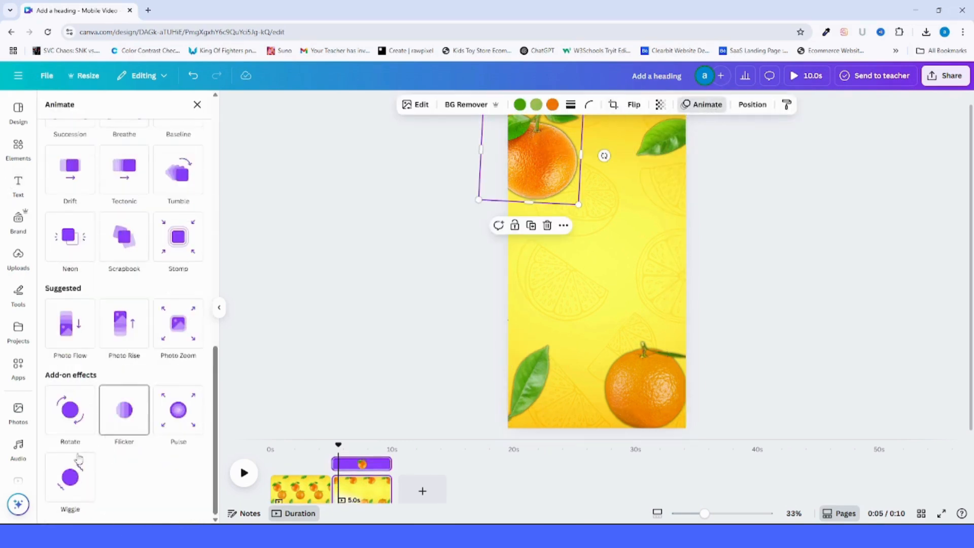
pyautogui.click(70, 424)
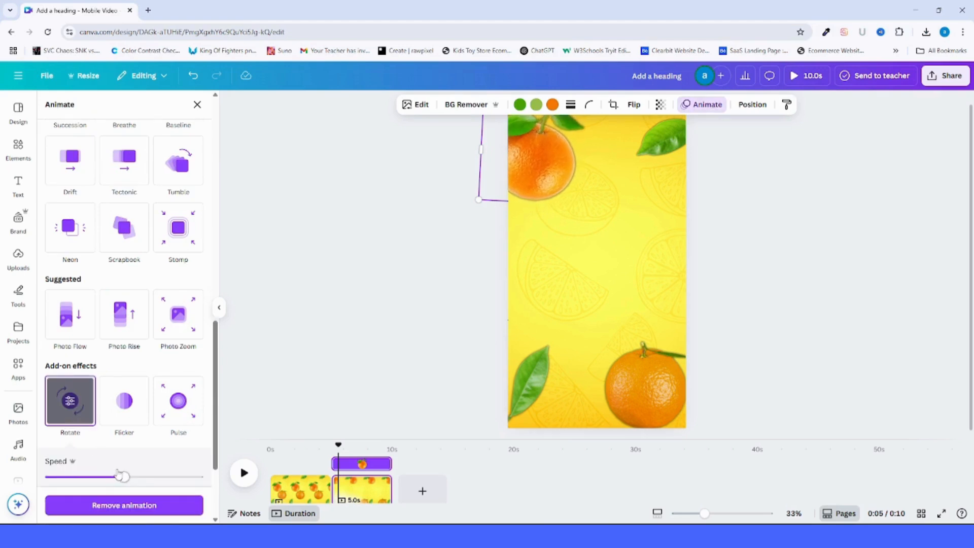
pyautogui.scroll(-3, 116, 474)
pyautogui.click(104, 382)
pyautogui.moveTo(120, 347); pyautogui.dragTo(69, 349)
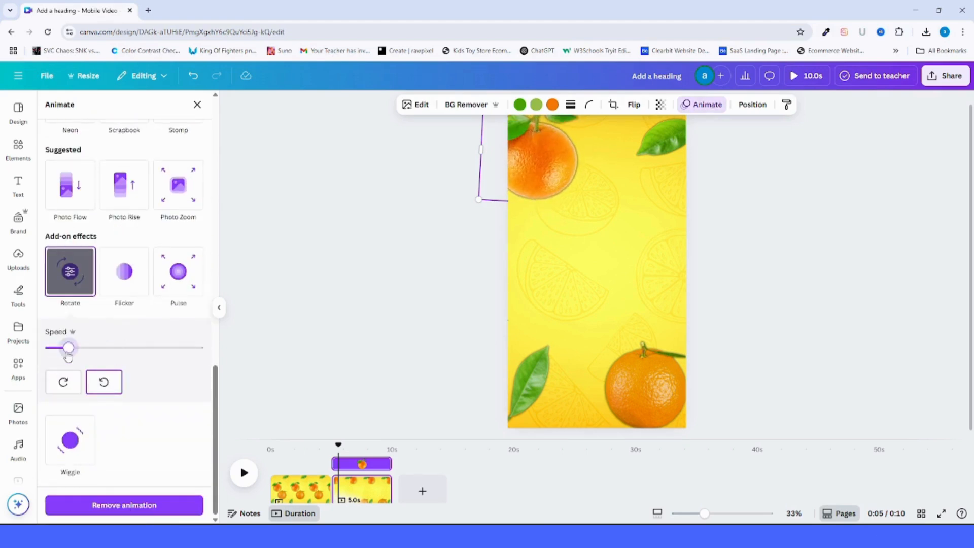
# Apply the Rotate add-on animation to the bottom-right orange and the lower leaf, with a slow clockwise rotation for the leaf
pyautogui.click(665, 385)
pyautogui.hotkey('ctrl', 'alt', 'c')
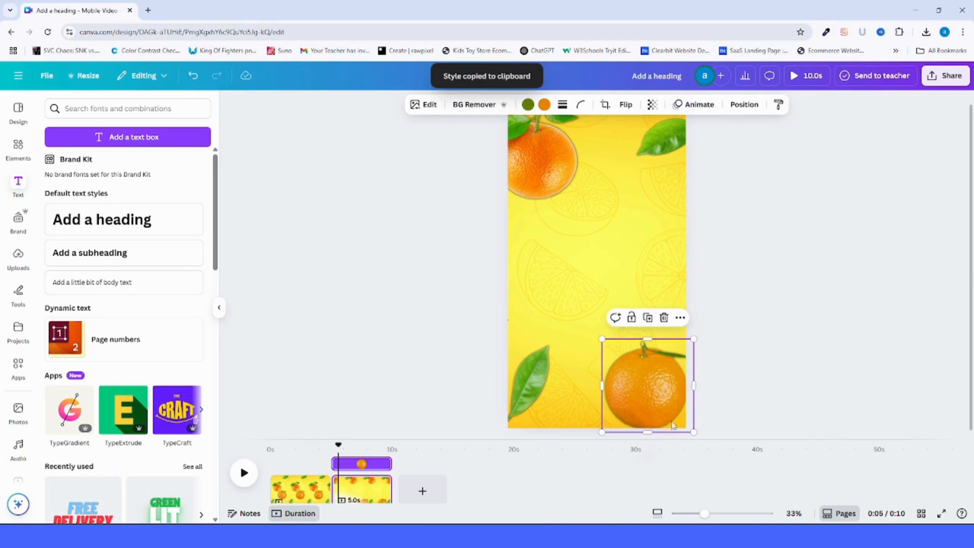
pyautogui.click(699, 105)
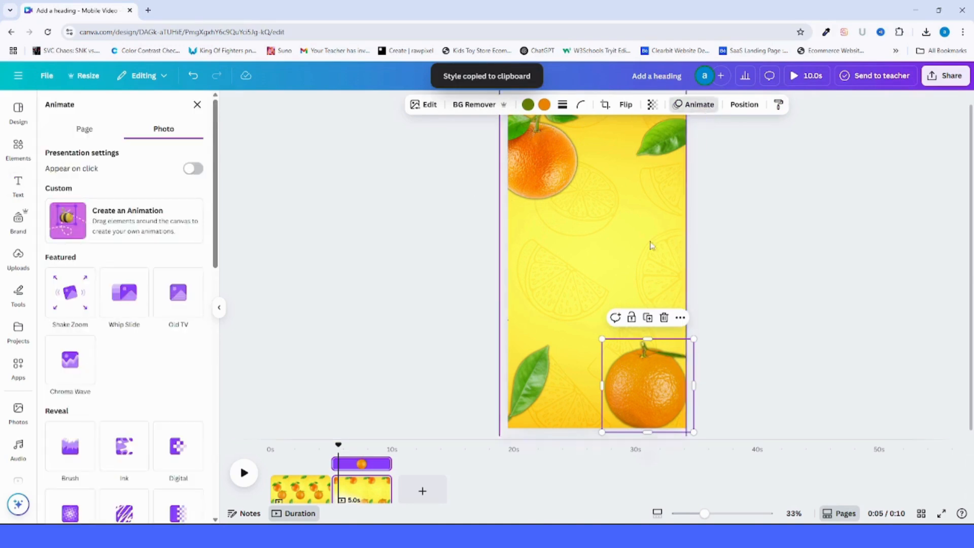
pyautogui.scroll(-10, 138, 364)
pyautogui.scroll(-6, 137, 364)
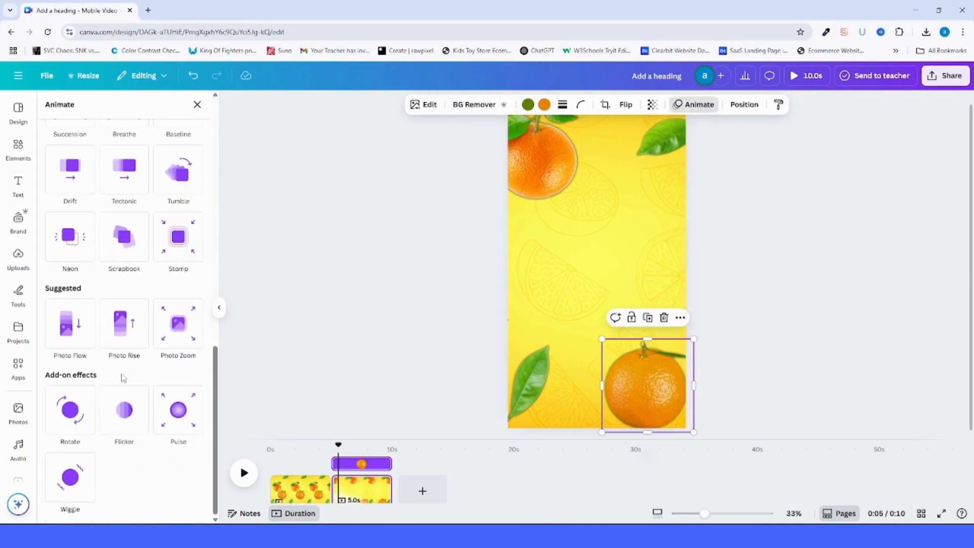
pyautogui.click(70, 414)
pyautogui.click(71, 426)
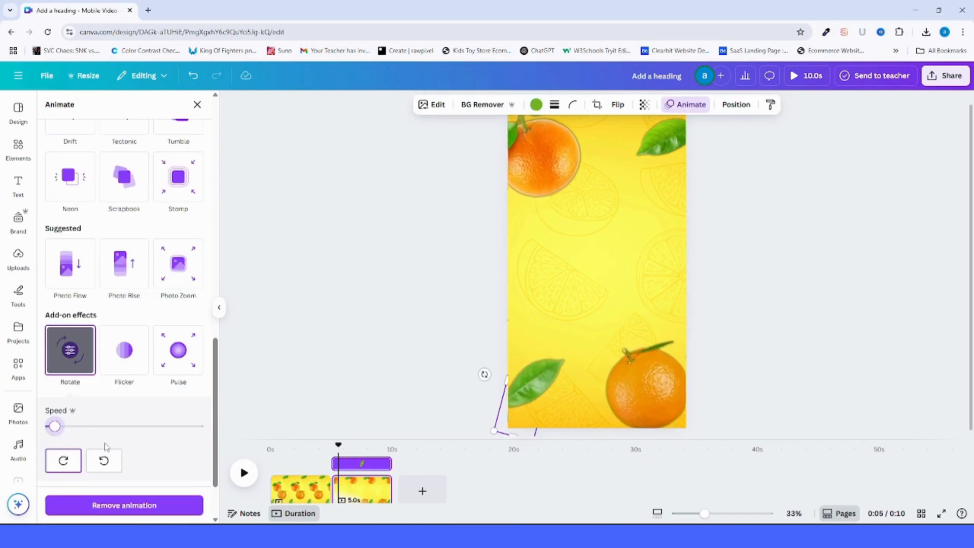
# Shift the lower leaf slightly down and left, and widen its frame a little
pyautogui.click(526, 393)
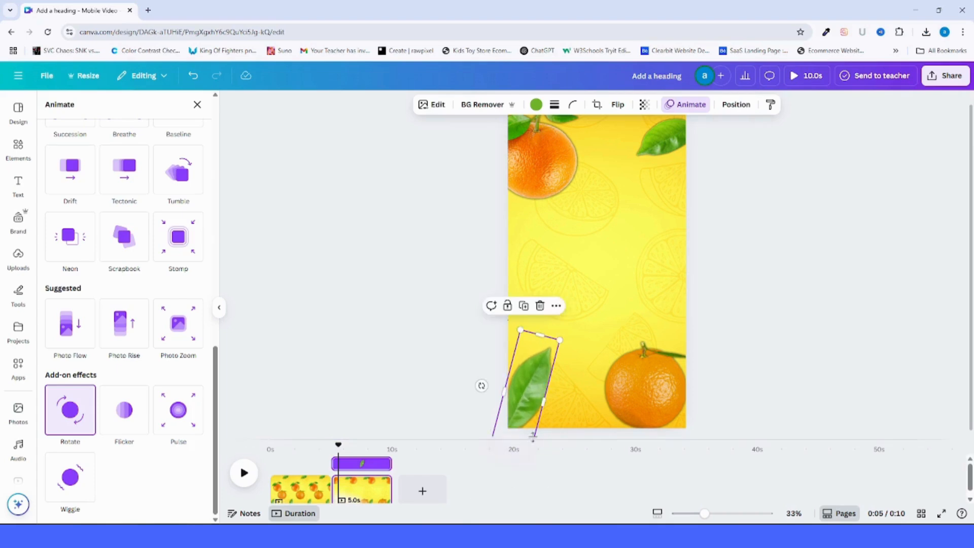
pyautogui.click(533, 425)
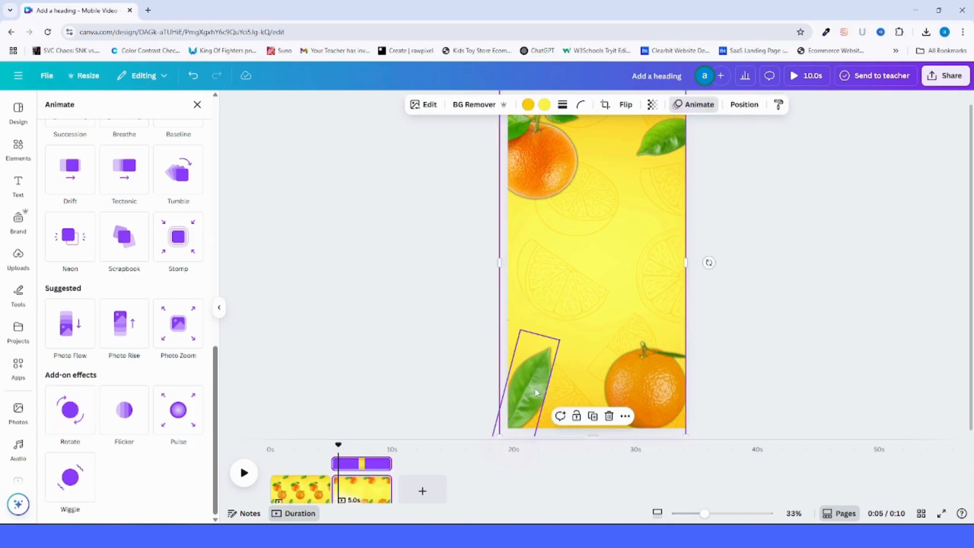
pyautogui.click(537, 391)
pyautogui.moveTo(545, 402); pyautogui.dragTo(549, 403)
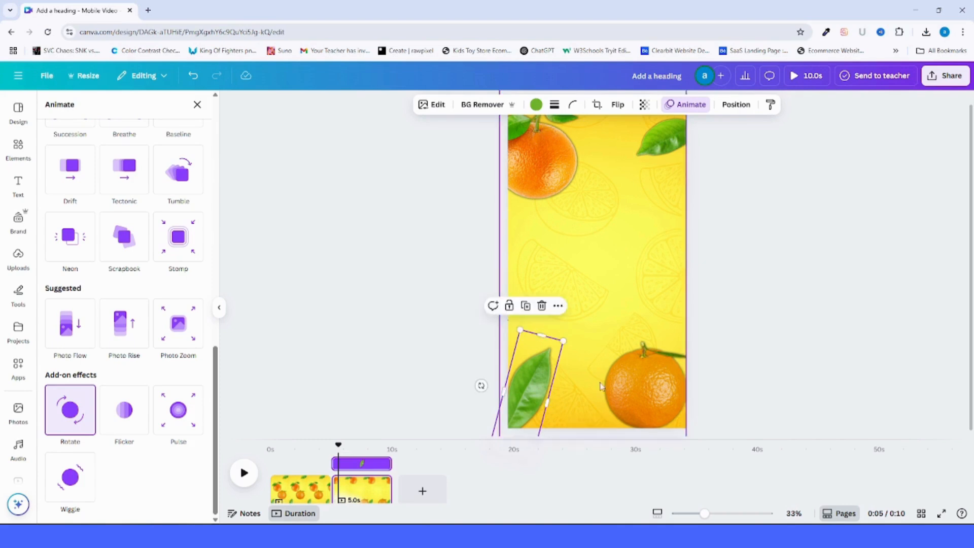
pyautogui.click(571, 396)
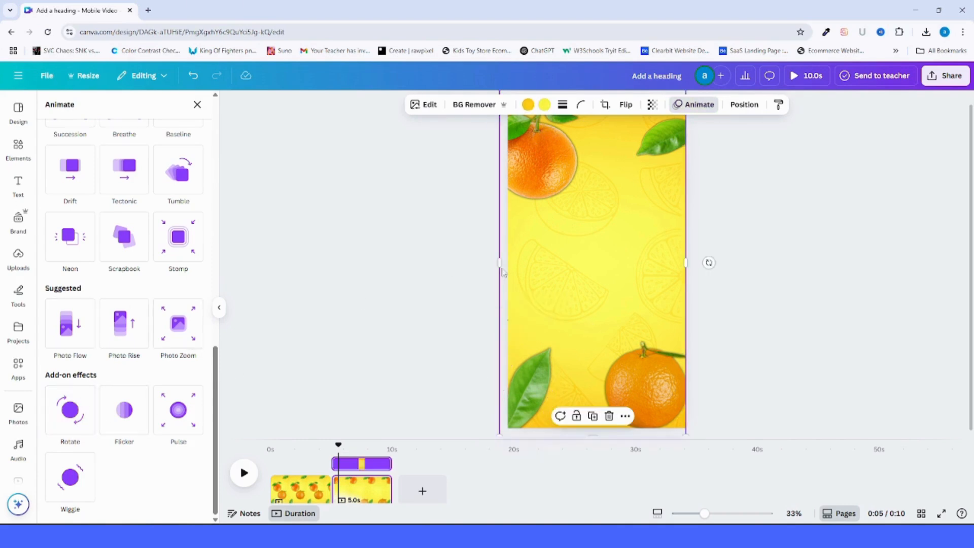
# Apply a slow counterclockwise Rotate add-on animation to the leaf in the page's top-right corner
pyautogui.click(659, 147)
pyautogui.click(70, 410)
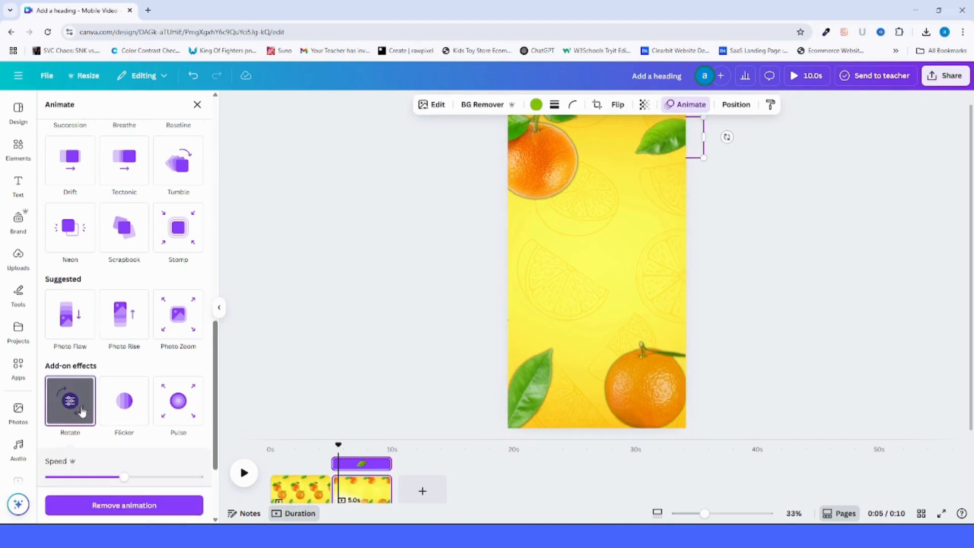
pyautogui.click(104, 410)
pyautogui.moveTo(123, 376); pyautogui.dragTo(65, 375)
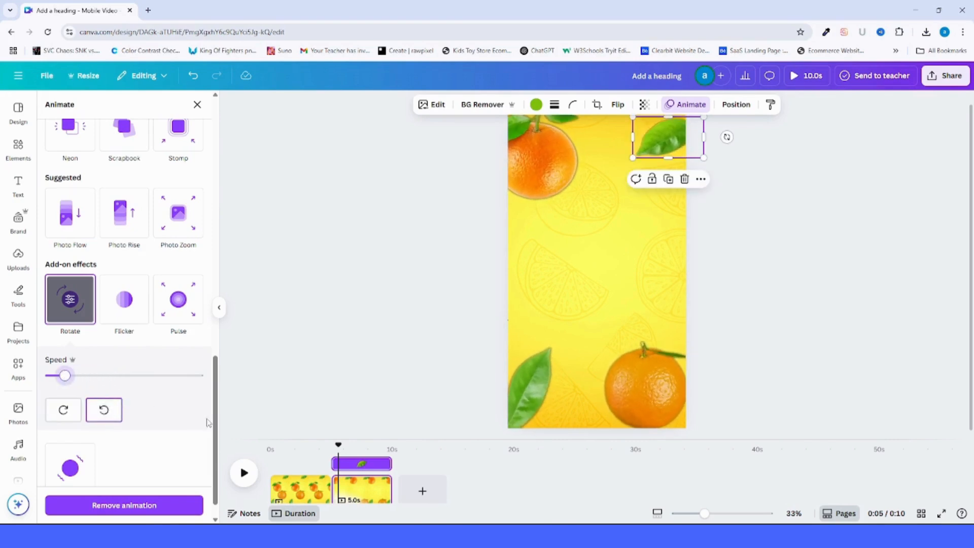
pyautogui.click(197, 104)
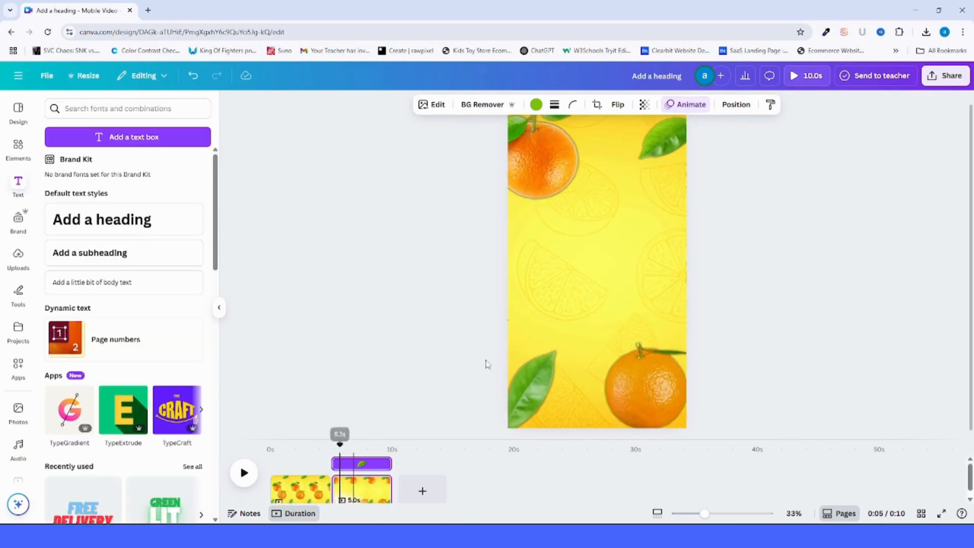
# Bring the off-page DESIGNED TO text back onto the second page, centred below the top orange
pyautogui.click(509, 265)
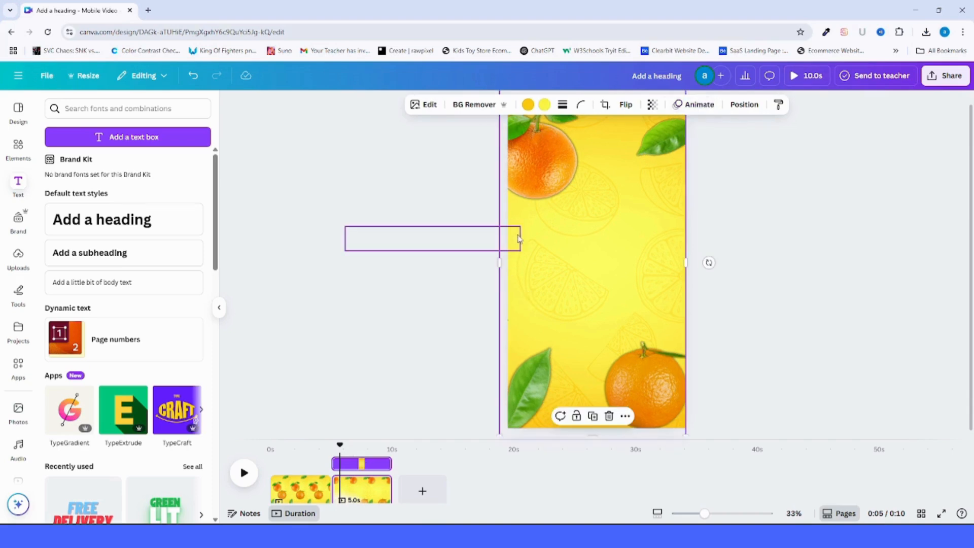
pyautogui.click(515, 240)
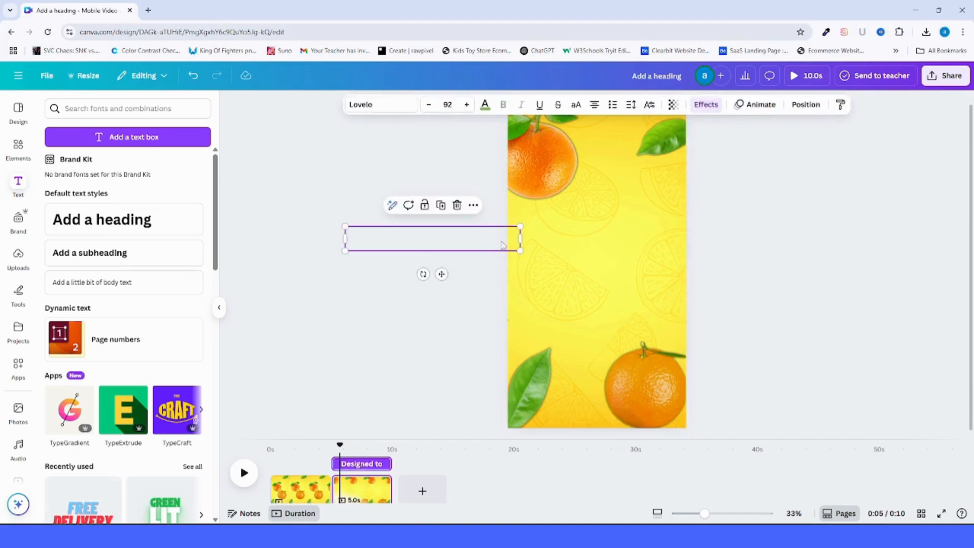
pyautogui.click(814, 106)
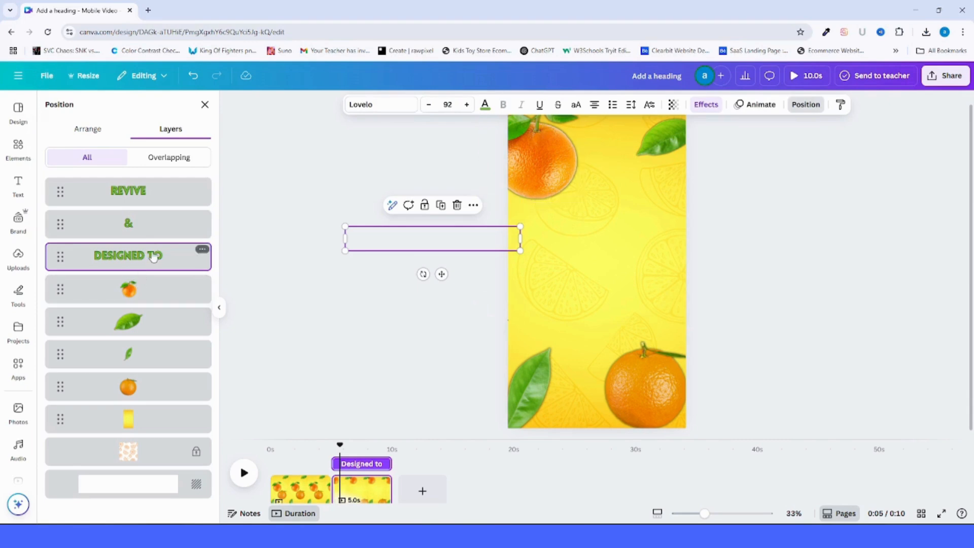
pyautogui.moveTo(503, 247); pyautogui.dragTo(672, 257)
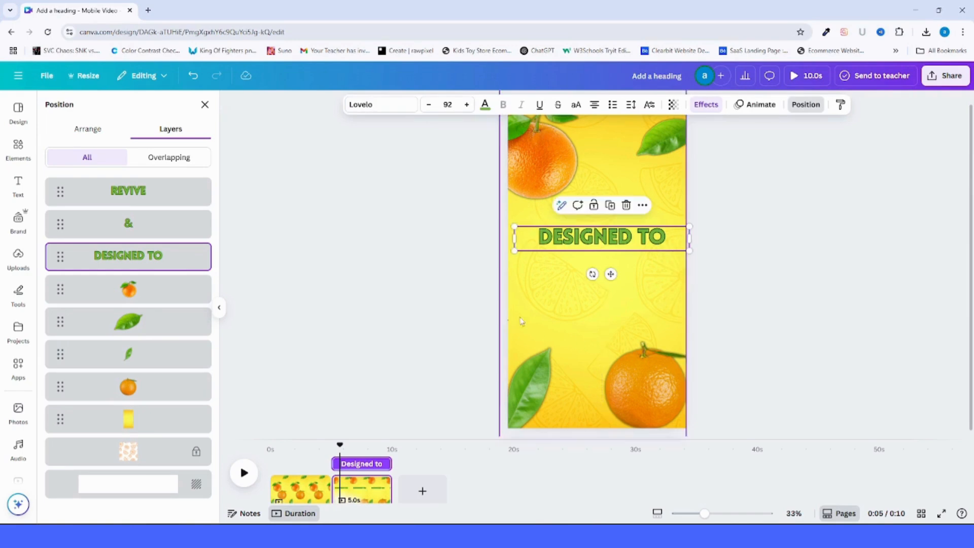
# Bring the REVIVE text back onto the second page below DESIGNED TO and place the "&" text to its left
pyautogui.keyDown('shift'); pyautogui.click(685, 322); pyautogui.keyUp('shift')
pyautogui.moveTo(685, 323); pyautogui.dragTo(586, 313)
pyautogui.click(727, 354)
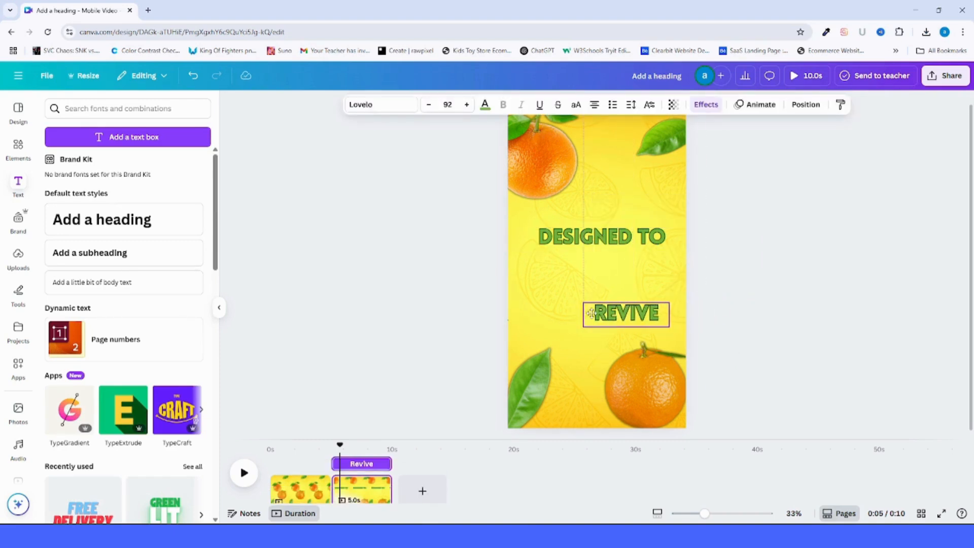
pyautogui.click(754, 337)
pyautogui.click(505, 315)
pyautogui.moveTo(520, 315); pyautogui.dragTo(565, 314)
# Add a Match & Move transition between the first and second pages
pyautogui.click(316, 482)
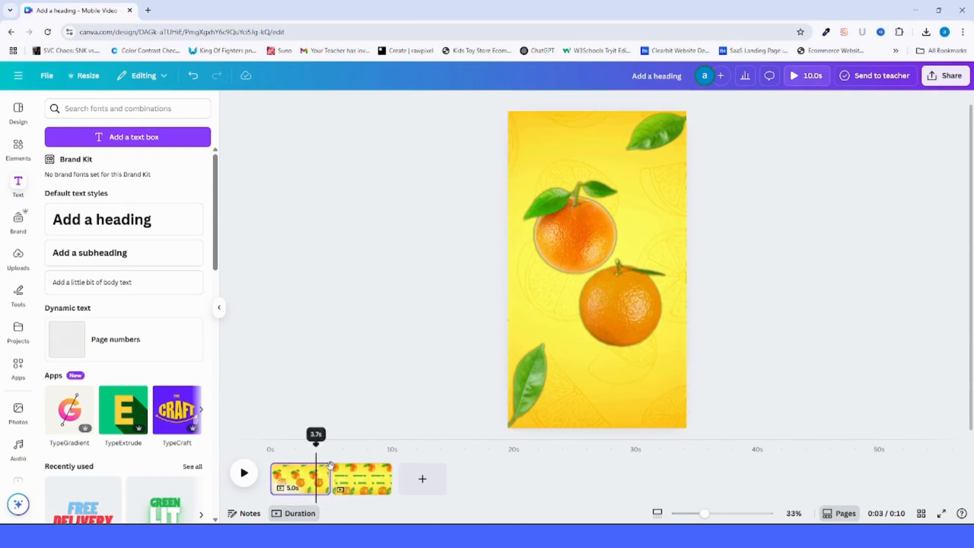
pyautogui.rightClick(318, 479)
pyautogui.click(369, 405)
pyautogui.click(70, 302)
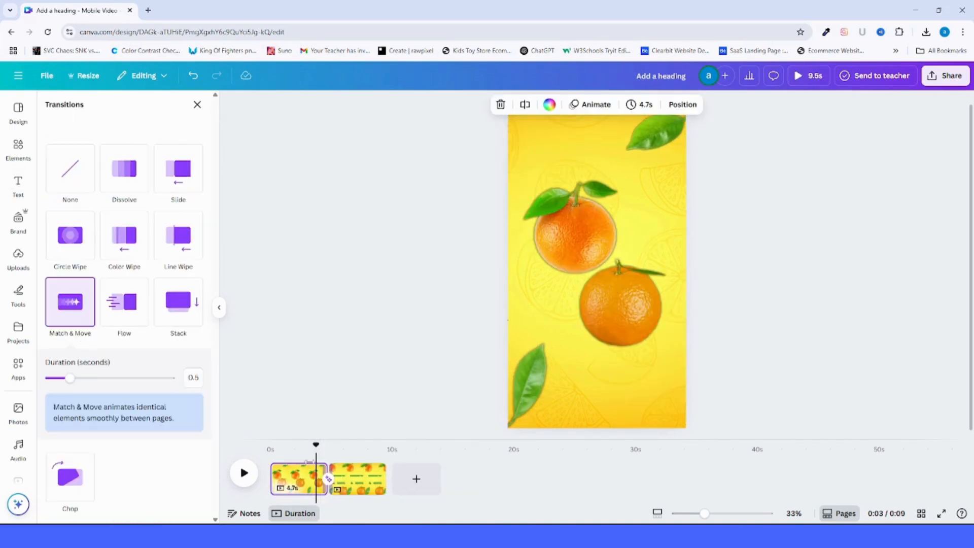
# Play back the video to check the Match & Move transition from the first page to the second
pyautogui.moveTo(326, 451); pyautogui.dragTo(280, 450)
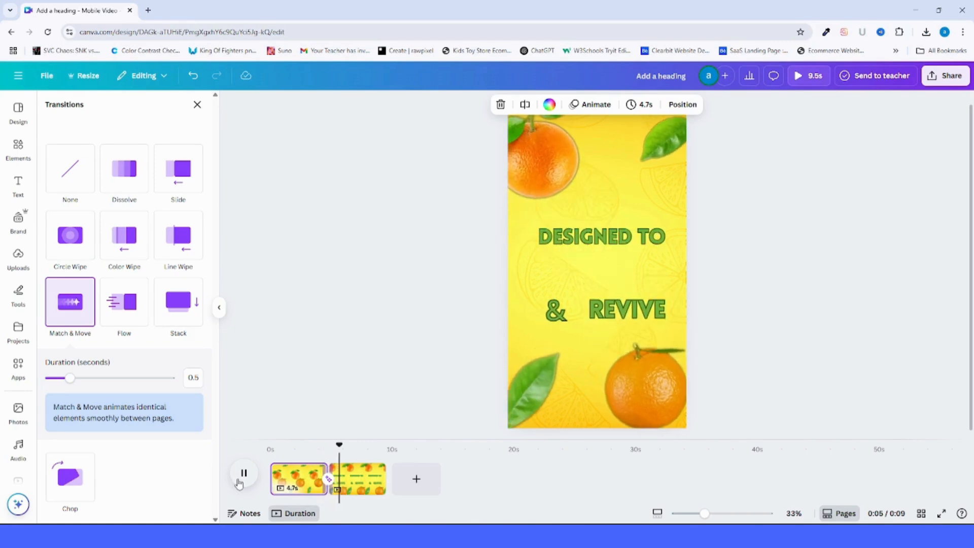
pyautogui.click(243, 477)
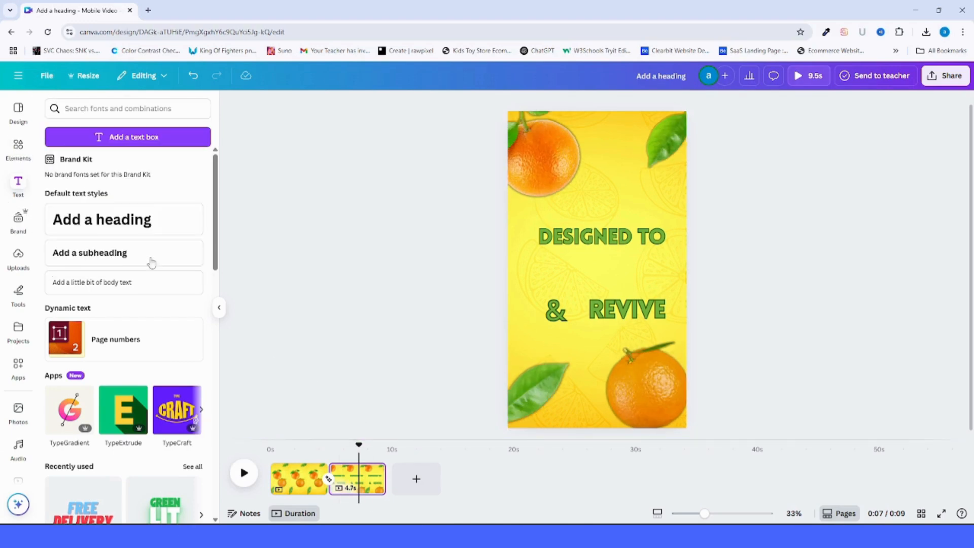
# Add a bold H letter frame, shrink it and place it below the start of DESIGNED TO
pyautogui.click(84, 108)
pyautogui.click(19, 147)
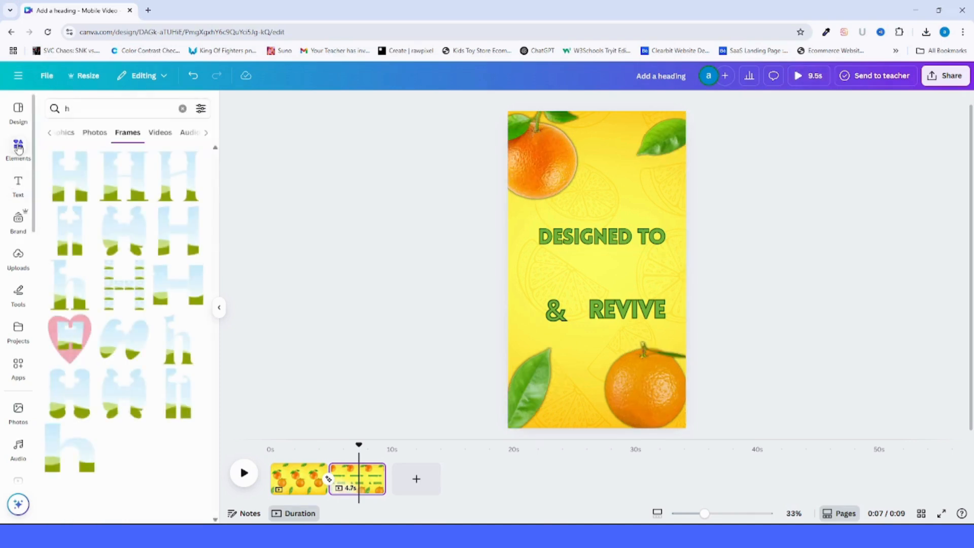
pyautogui.click(71, 175)
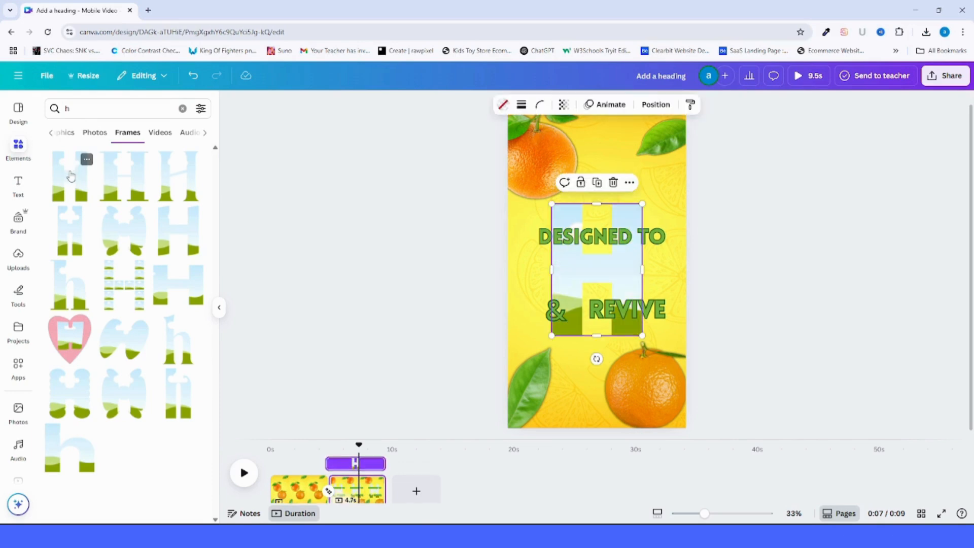
pyautogui.moveTo(643, 335); pyautogui.dragTo(588, 249)
pyautogui.moveTo(566, 214); pyautogui.dragTo(559, 263)
# Search for y and d letter frames and place a lowercase serif y and d beside the H
pyautogui.moveTo(76, 109); pyautogui.dragTo(35, 105)
pyautogui.write('y')
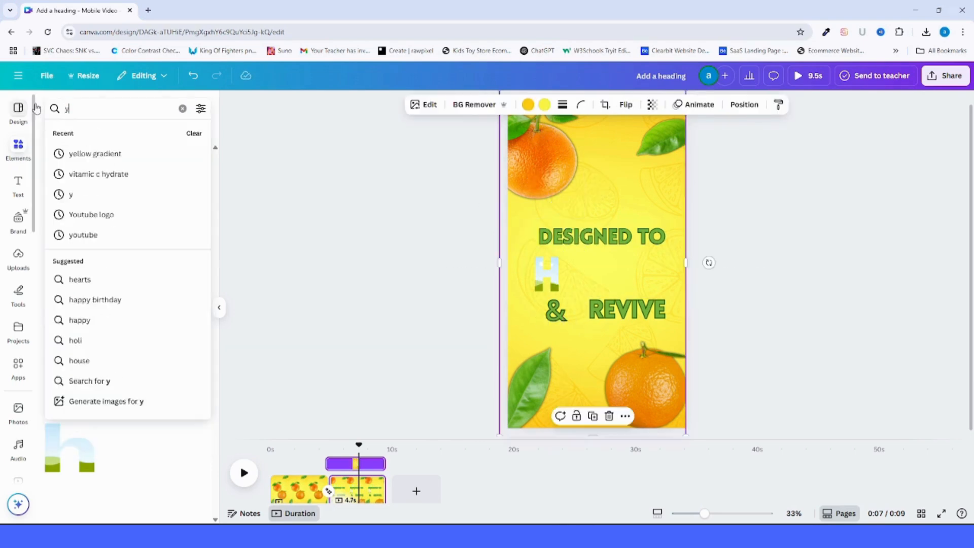
pyautogui.press('Return')
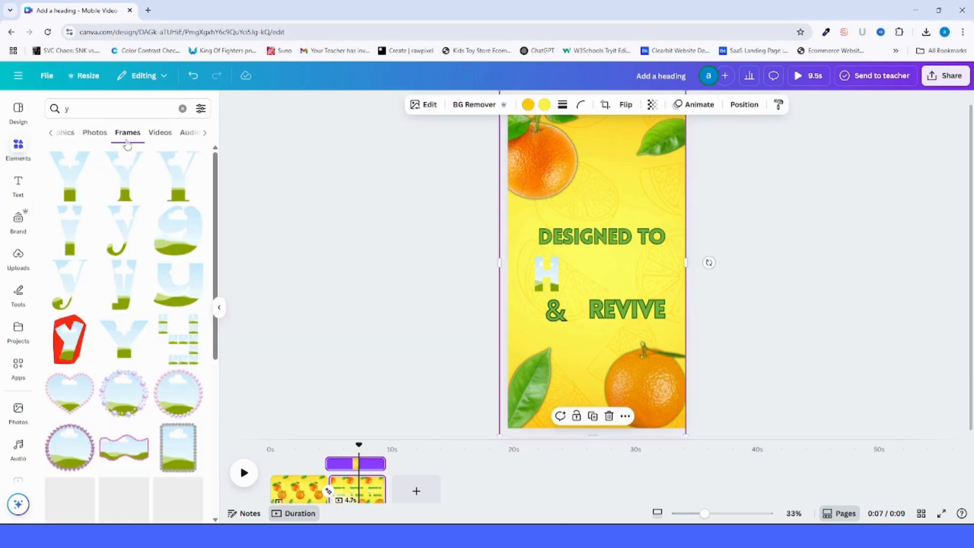
pyautogui.moveTo(123, 233); pyautogui.dragTo(577, 276)
pyautogui.moveTo(76, 108); pyautogui.dragTo(66, 93)
pyautogui.write('d')
pyautogui.press('Return')
pyautogui.click(178, 231)
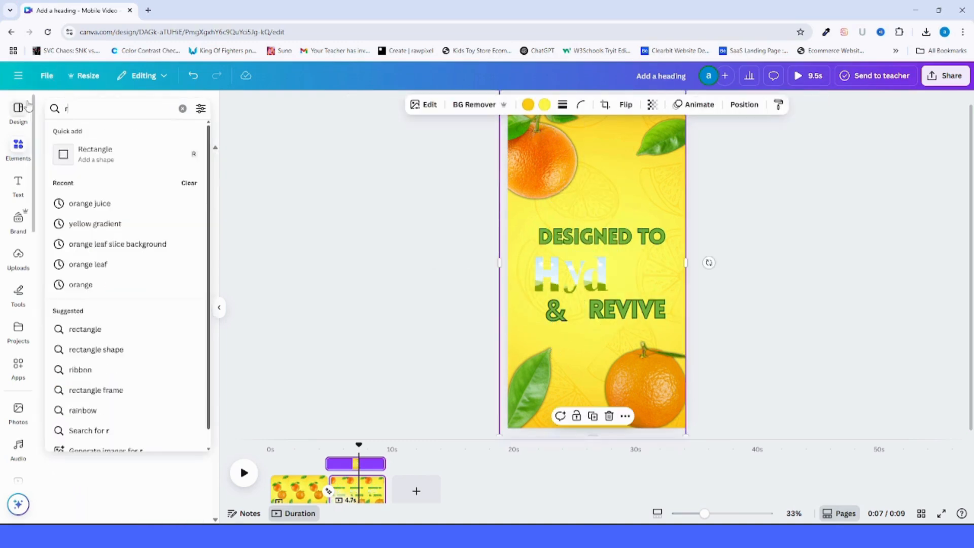
# Add small lowercase r, a, t and e letter frames after the d to spell Hydrate
pyautogui.press('Return')
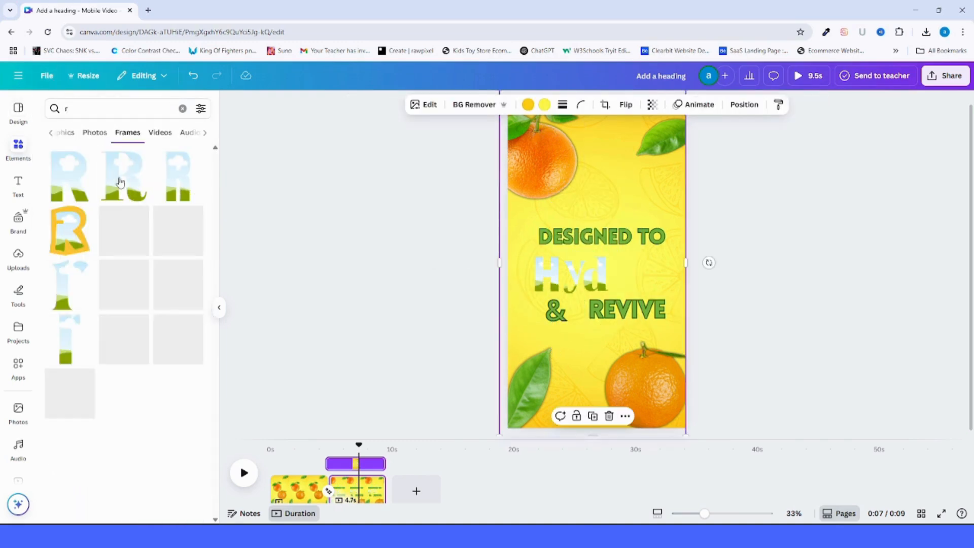
pyautogui.click(176, 283)
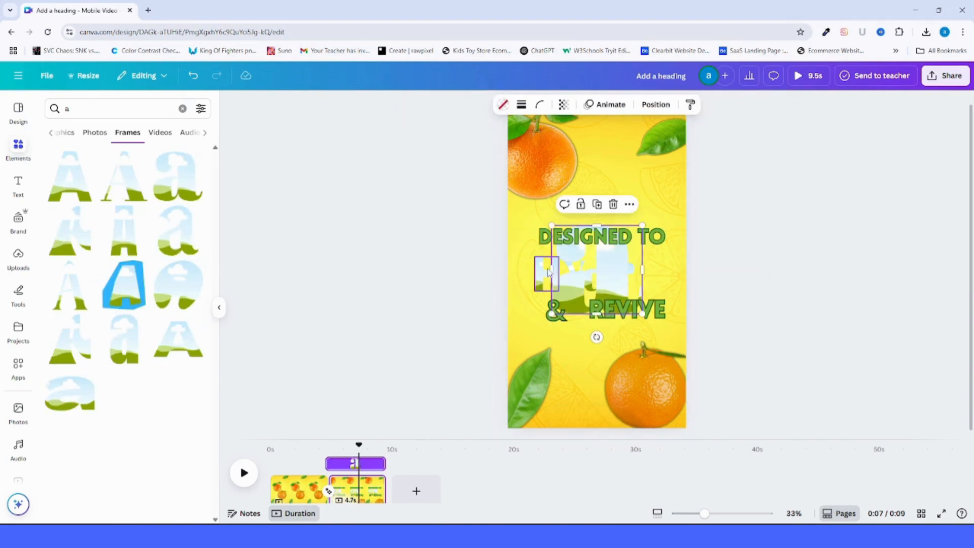
pyautogui.moveTo(547, 225); pyautogui.dragTo(574, 258)
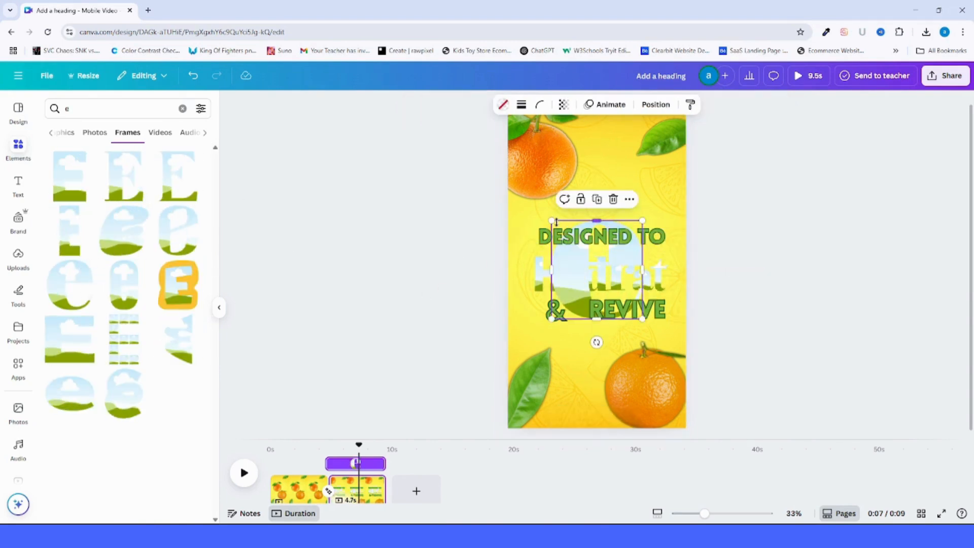
pyautogui.moveTo(551, 226); pyautogui.dragTo(623, 294)
pyautogui.moveTo(642, 342); pyautogui.dragTo(685, 313)
# Move the H frame towards the page's left edge and adjust its height to suit the other letters
pyautogui.moveTo(706, 513); pyautogui.dragTo(736, 513)
pyautogui.moveTo(402, 282); pyautogui.dragTo(342, 284)
pyautogui.moveTo(383, 215); pyautogui.dragTo(377, 223)
pyautogui.moveTo(336, 280); pyautogui.dragTo(326, 280)
pyautogui.moveTo(368, 222); pyautogui.dragTo(374, 215)
pyautogui.moveTo(354, 249); pyautogui.dragTo(345, 249)
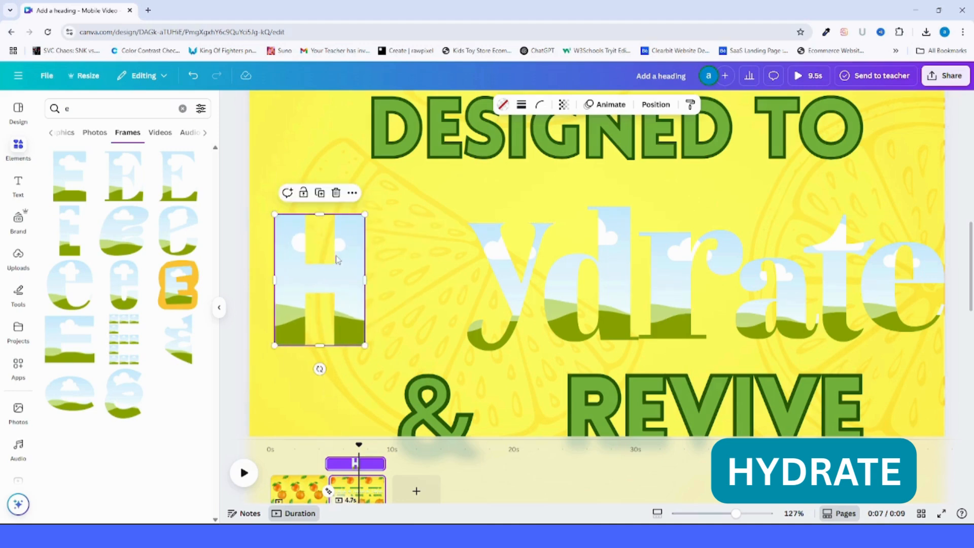
pyautogui.moveTo(365, 214); pyautogui.dragTo(369, 209)
# Close up the y, d and r frames beside the H and shrink the r slightly
pyautogui.moveTo(497, 258); pyautogui.dragTo(404, 255)
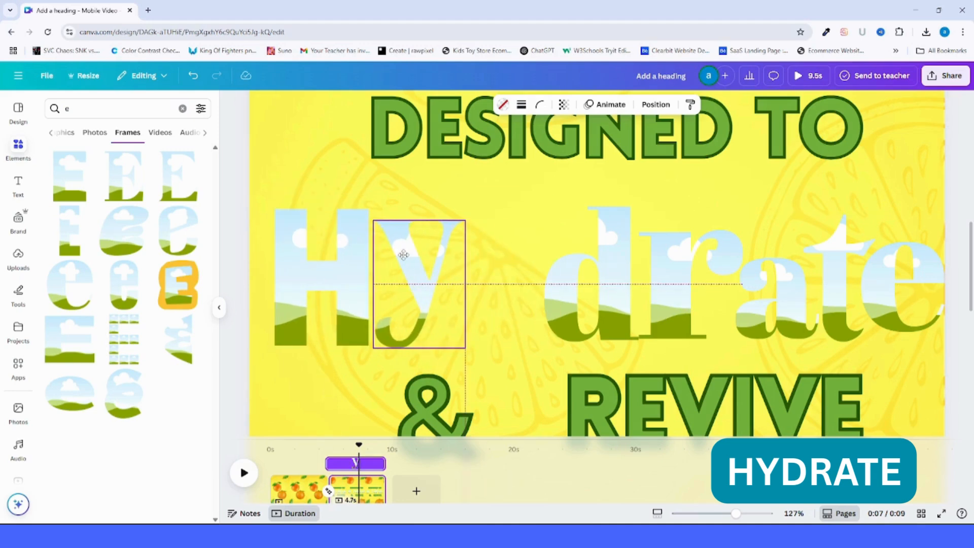
pyautogui.click(590, 278)
pyautogui.moveTo(590, 278); pyautogui.dragTo(491, 278)
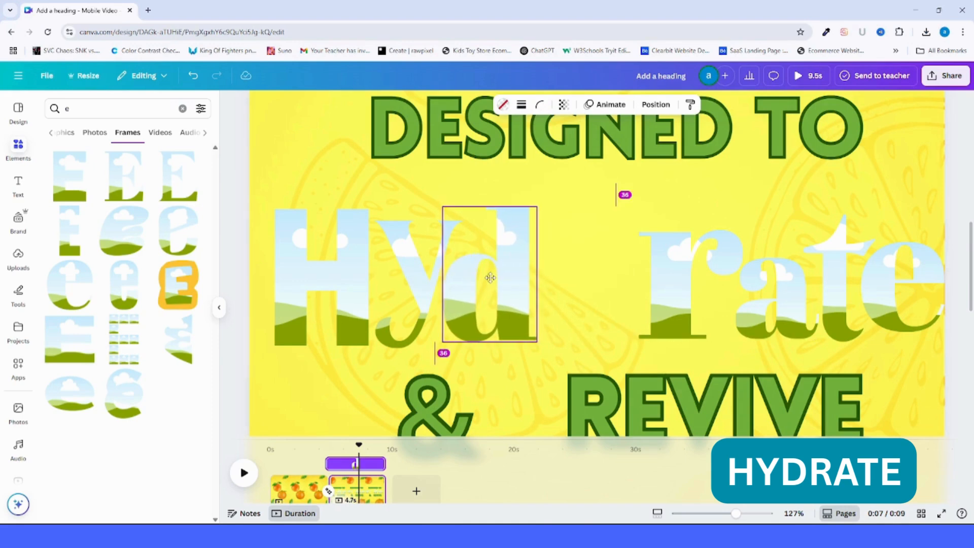
pyautogui.click(555, 321)
pyautogui.click(672, 310)
pyautogui.moveTo(672, 310); pyautogui.dragTo(570, 313)
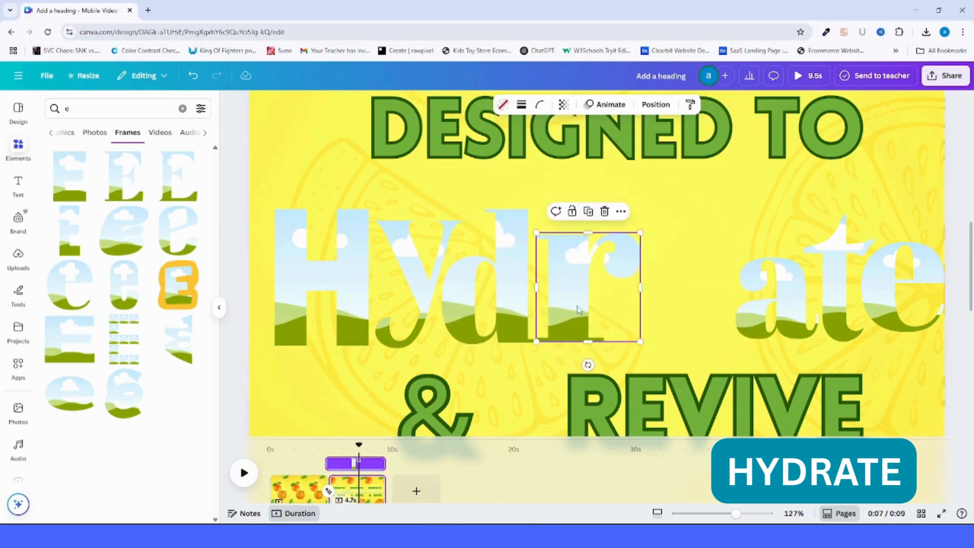
pyautogui.moveTo(640, 233); pyautogui.dragTo(636, 238)
pyautogui.moveTo(595, 276); pyautogui.dragTo(595, 279)
# Close up the a, t and e frames after the r so Hydrate reads as one tightly spaced word
pyautogui.click(658, 284)
pyautogui.moveTo(766, 302); pyautogui.dragTo(661, 302)
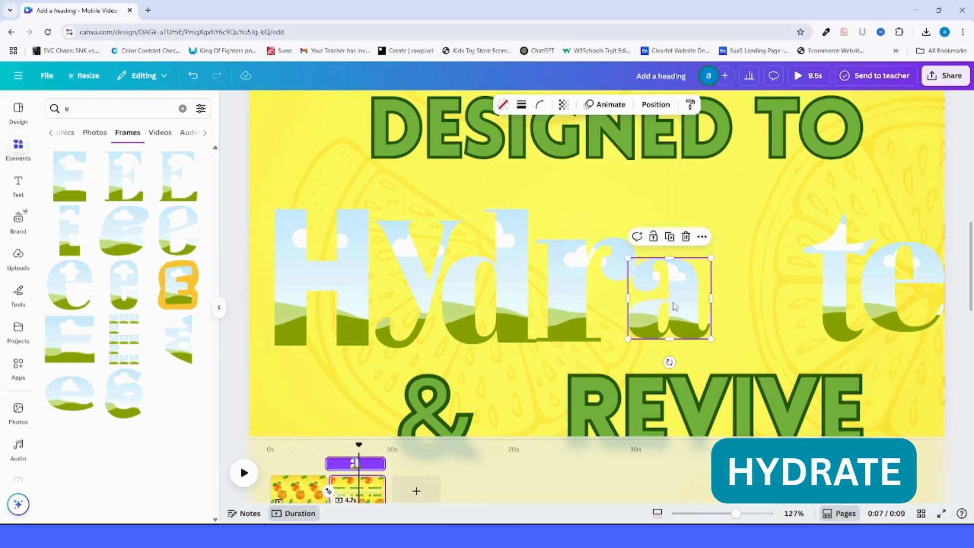
pyautogui.rightClick(677, 305)
pyautogui.moveTo(702, 344)
pyautogui.click(863, 408)
pyautogui.moveTo(832, 300); pyautogui.dragTo(723, 300)
pyautogui.moveTo(902, 285); pyautogui.dragTo(809, 286)
pyautogui.click(878, 305)
pyautogui.moveTo(878, 304); pyautogui.dragTo(895, 298)
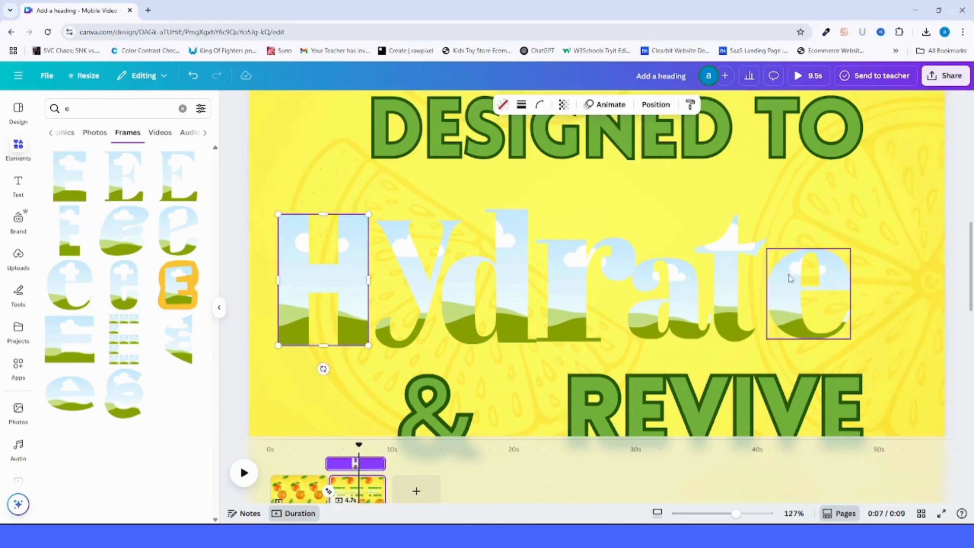
# Group the H, y, r, a, t and e letter frames, keeping them in place
pyautogui.keyDown('shift'); pyautogui.click(791, 277); pyautogui.keyUp('shift')
pyautogui.keyDown('shift'); pyautogui.click(736, 283); pyautogui.keyUp('shift')
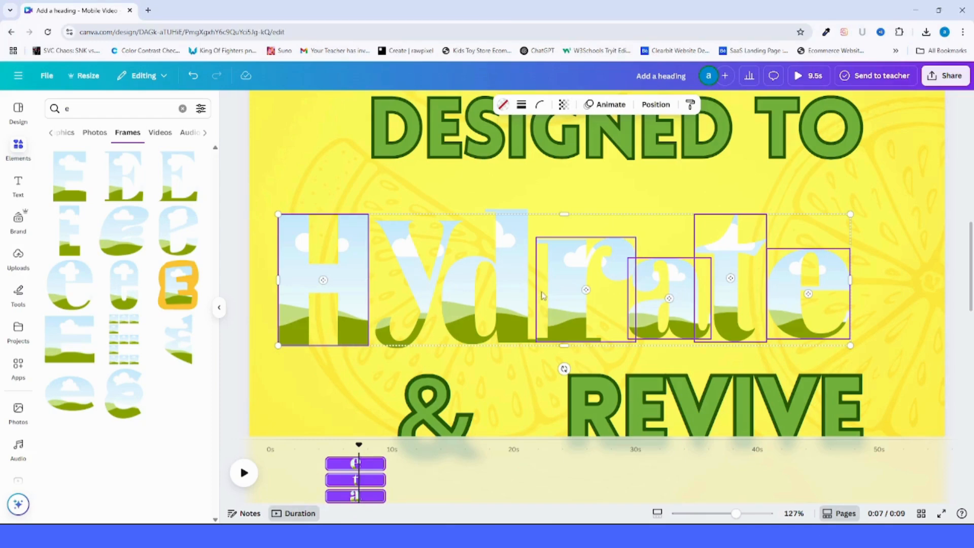
pyautogui.keyDown('shift'); pyautogui.click(447, 290); pyautogui.keyUp('shift')
pyautogui.keyDown('shift'); pyautogui.click(417, 289); pyautogui.keyUp('shift')
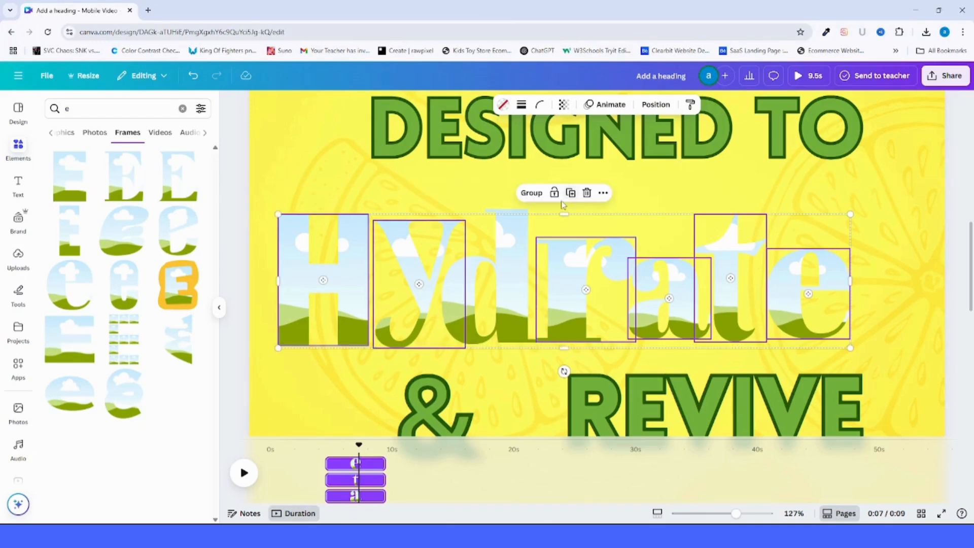
pyautogui.click(532, 195)
pyautogui.moveTo(734, 285); pyautogui.dragTo(746, 288)
pyautogui.hotkey('ctrl', 'z')
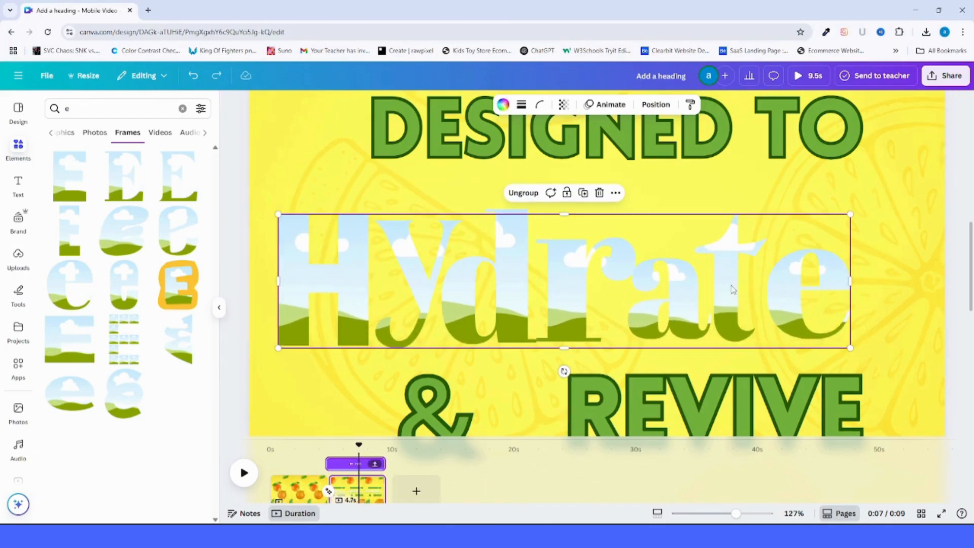
# Add the d layer to the letter group and enlarge the Hydrate group to nearly the page width
pyautogui.click(656, 104)
pyautogui.keyDown('shift'); pyautogui.click(178, 314); pyautogui.keyUp('shift')
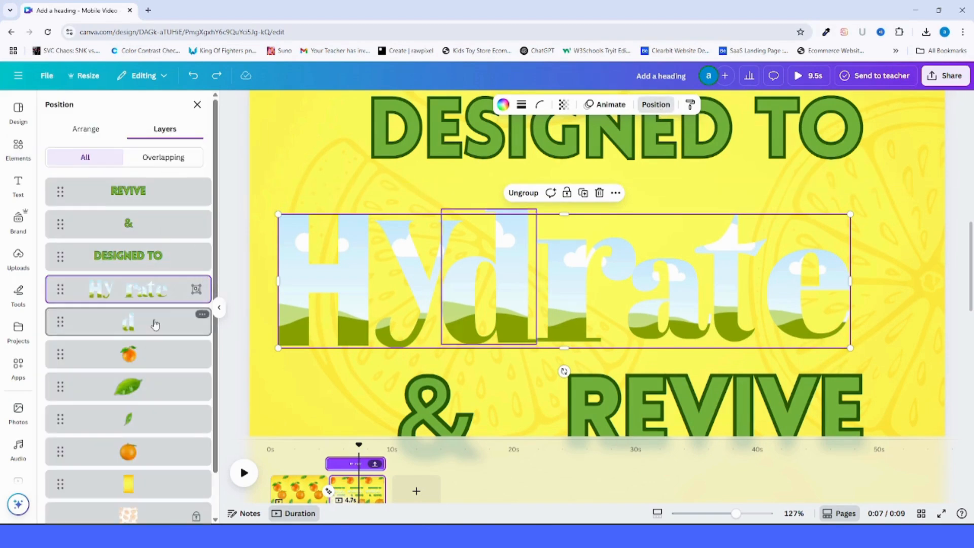
pyautogui.hotkey('ctrl', 'g')
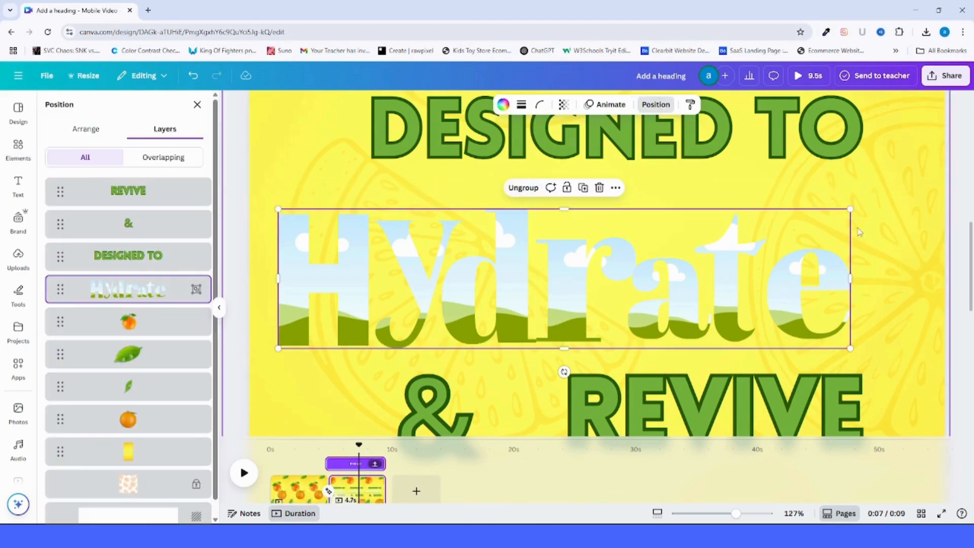
pyautogui.moveTo(850, 210); pyautogui.dragTo(924, 193)
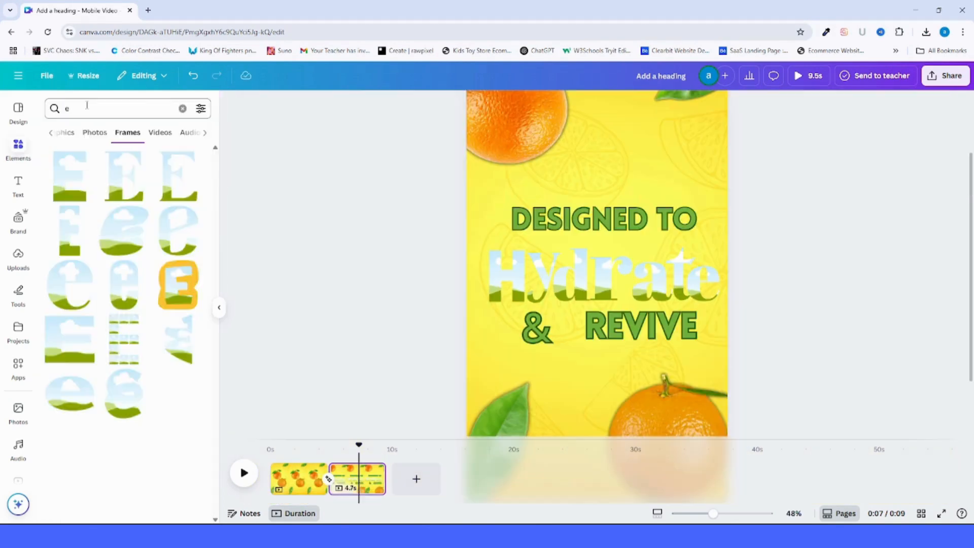
# Search for orange juice videos and add the 21-second orange-slice splash clip to the second page
pyautogui.click(86, 108)
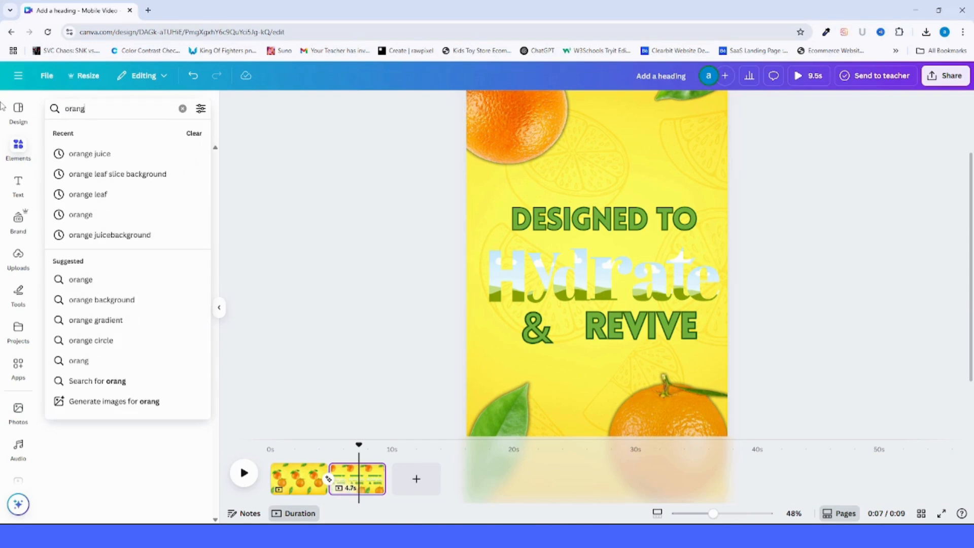
pyautogui.press('Down')
pyautogui.press('Return')
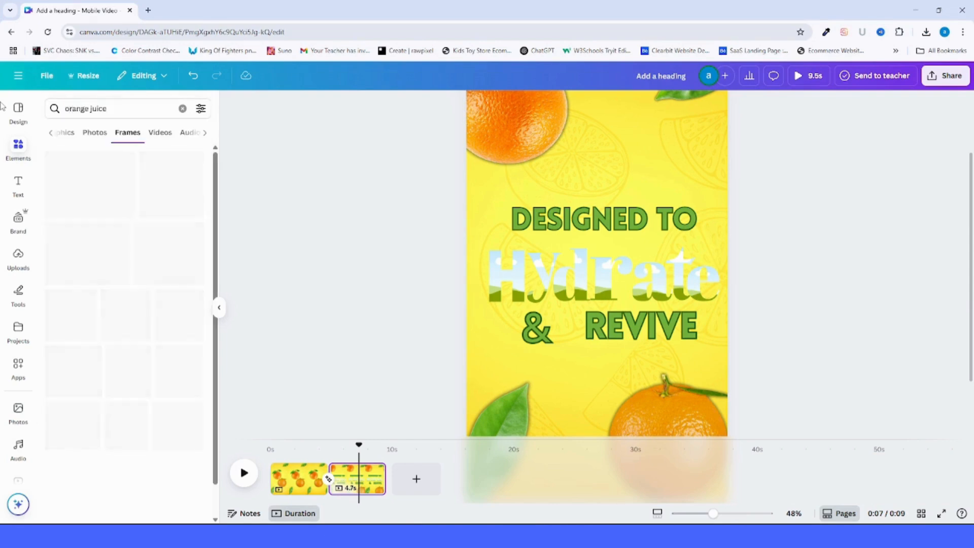
pyautogui.click(161, 135)
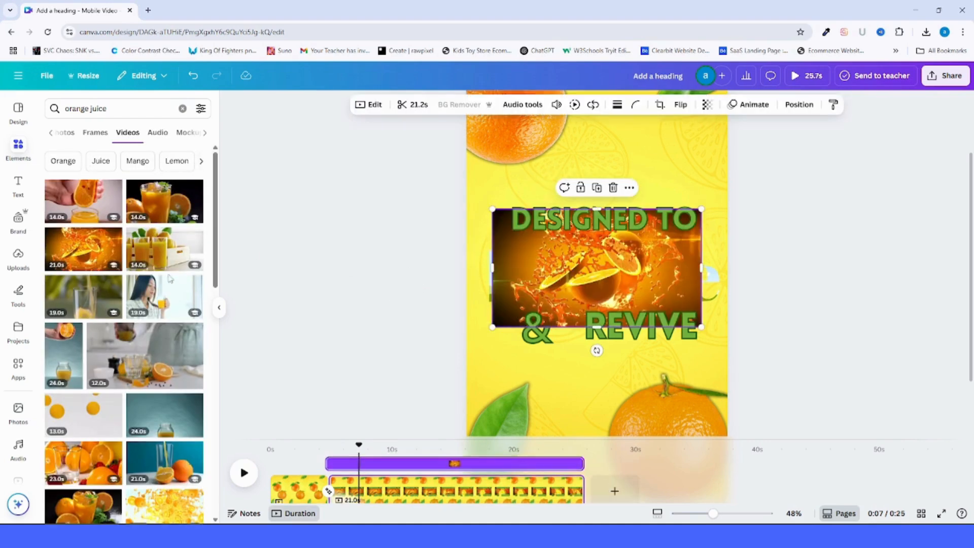
# Fill each Hydrate letter frame with a copy of the orange splash video
pyautogui.moveTo(412, 280); pyautogui.dragTo(535, 256)
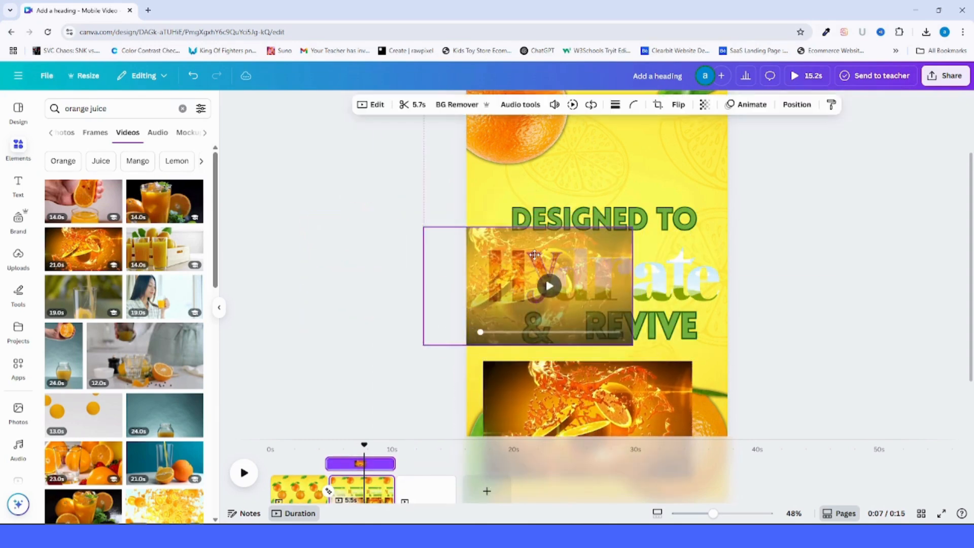
pyautogui.moveTo(589, 404); pyautogui.dragTo(581, 266)
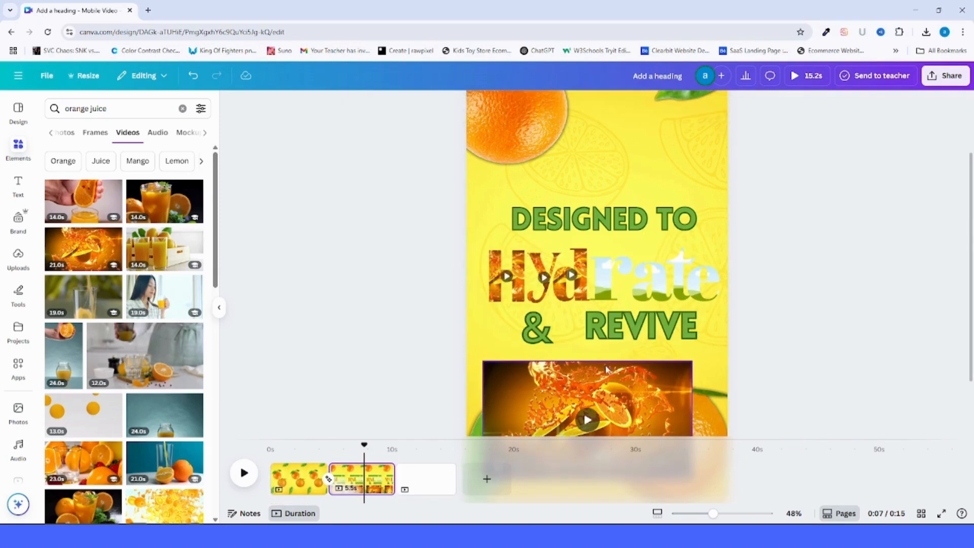
pyautogui.scroll(-2, 589, 375)
pyautogui.click(589, 362)
pyautogui.click(587, 266)
pyautogui.moveTo(611, 331); pyautogui.dragTo(624, 208)
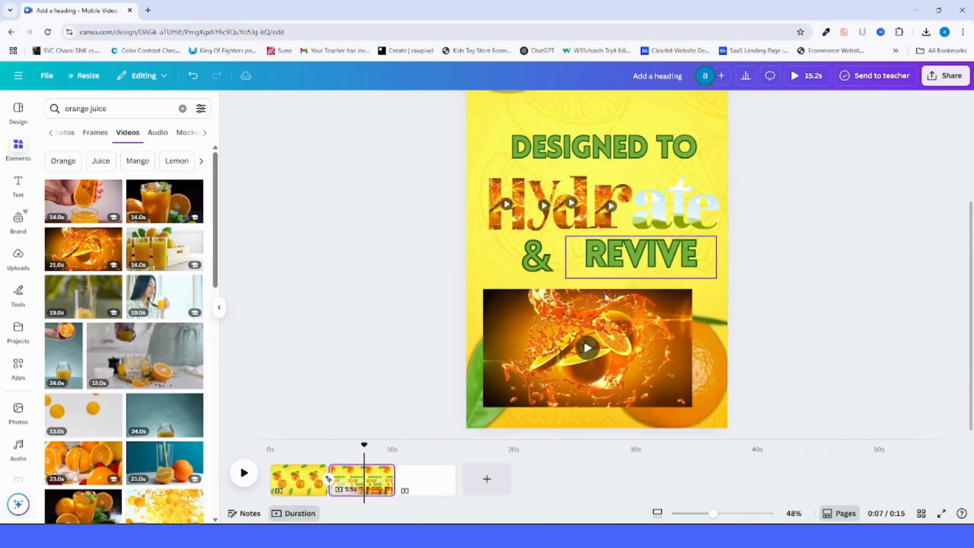
pyautogui.click(587, 268)
pyautogui.moveTo(609, 345); pyautogui.dragTo(647, 210)
pyautogui.moveTo(604, 318); pyautogui.dragTo(708, 212)
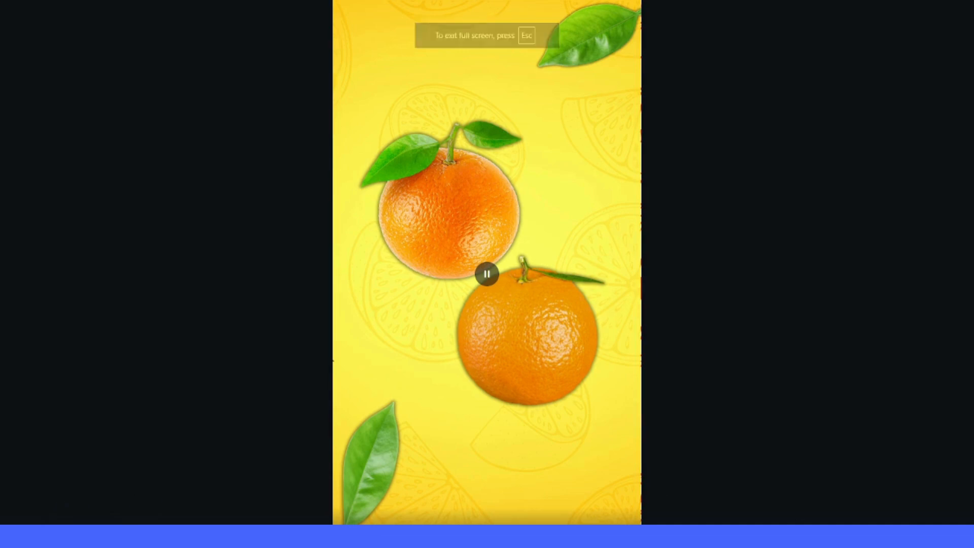
# Close the full-screen preview and return to the second page
pyautogui.press('Escape')
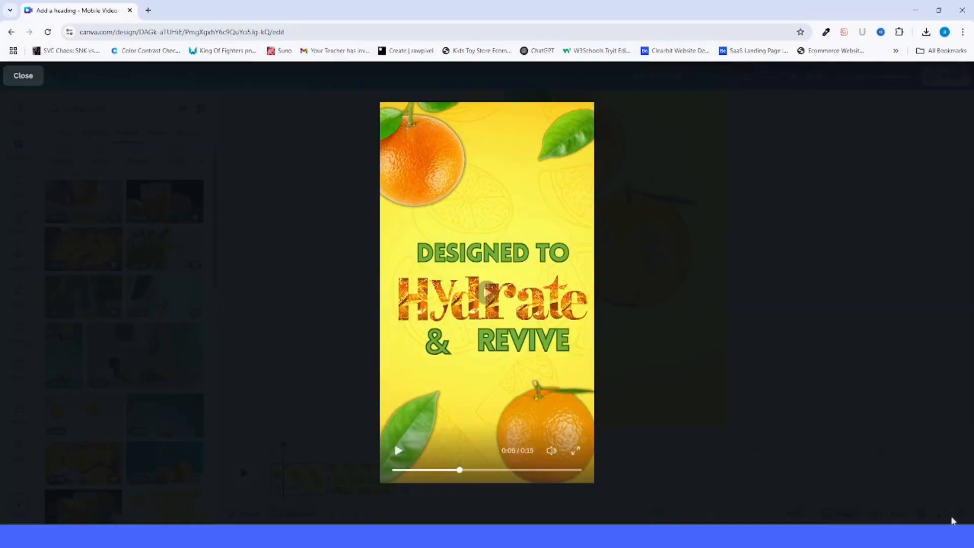
pyautogui.click(798, 395)
pyautogui.click(359, 480)
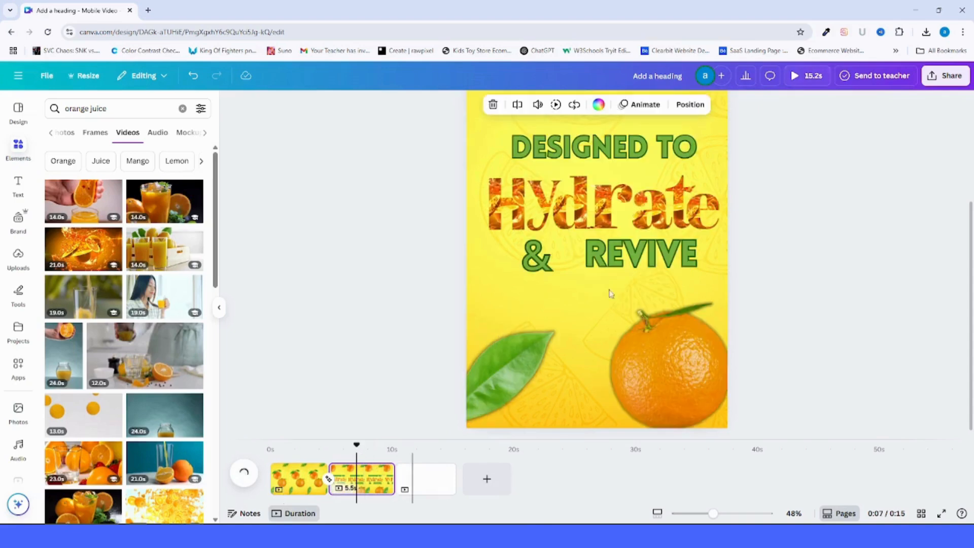
# Apply the Succession animation to the whole Hydrate letter group
pyautogui.click(629, 216)
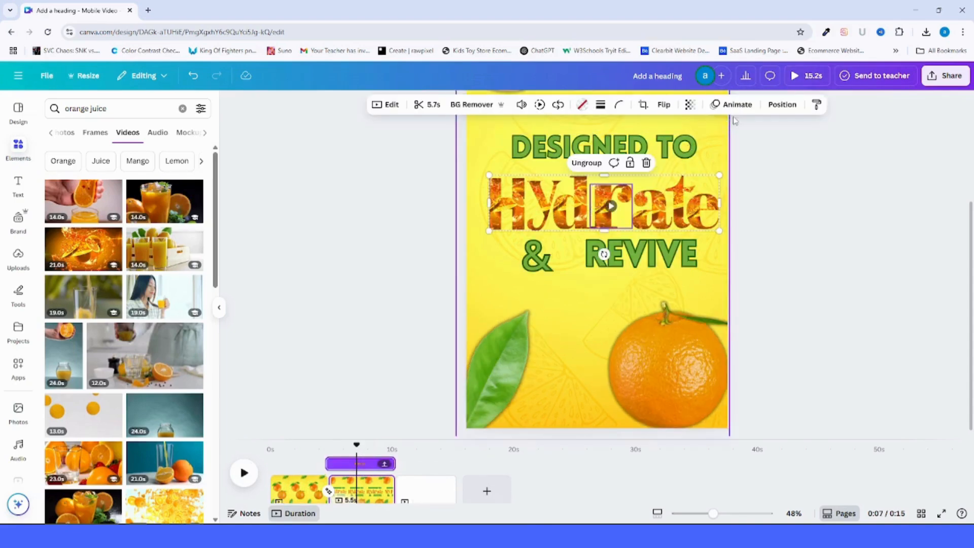
pyautogui.click(765, 107)
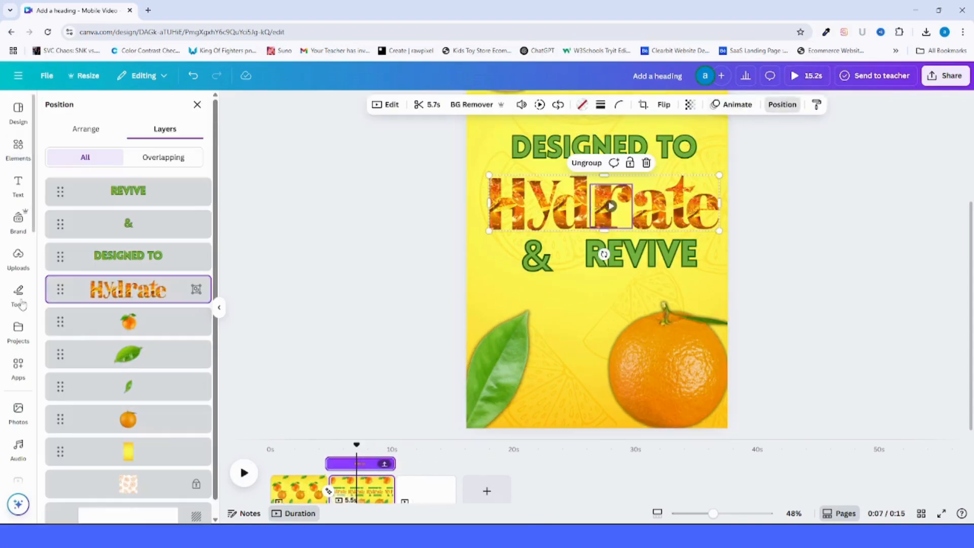
pyautogui.click(144, 285)
pyautogui.click(624, 106)
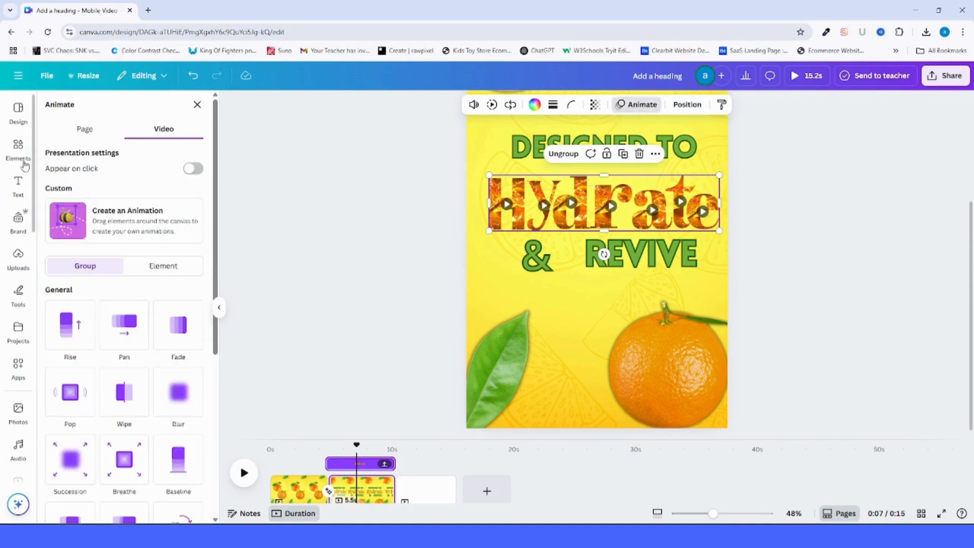
pyautogui.click(70, 462)
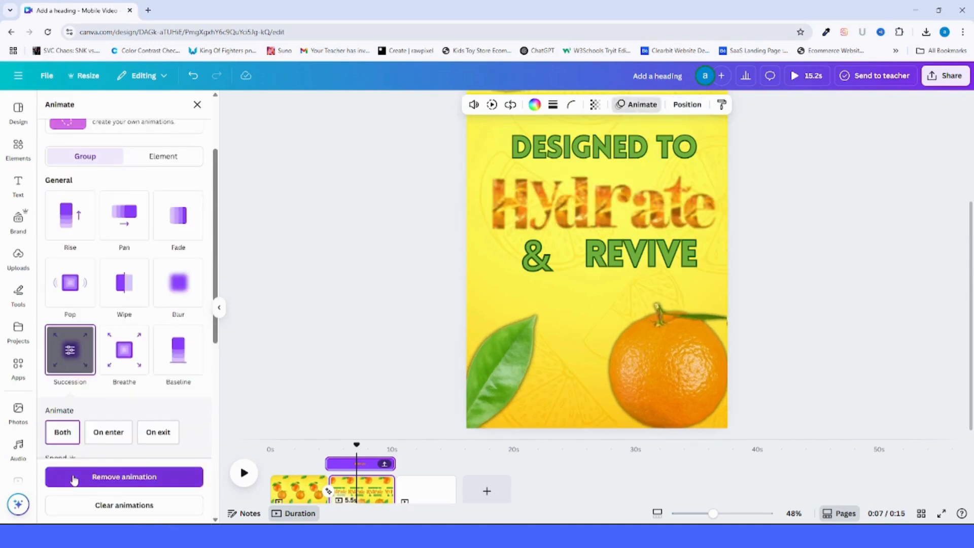
# Limit the Hydrate group's Succession animation to On enter and delay the group's start to 5.1 s
pyautogui.click(108, 439)
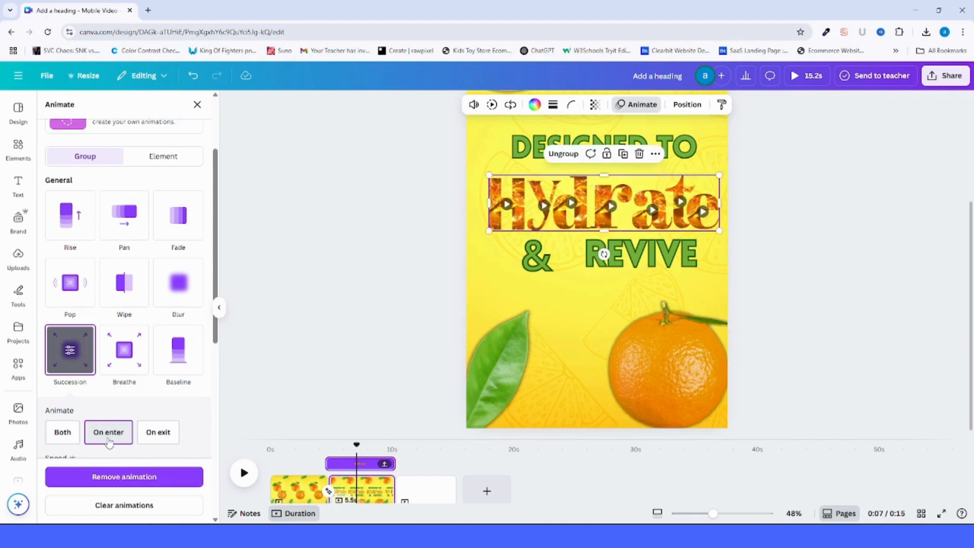
pyautogui.moveTo(331, 464); pyautogui.dragTo(337, 464)
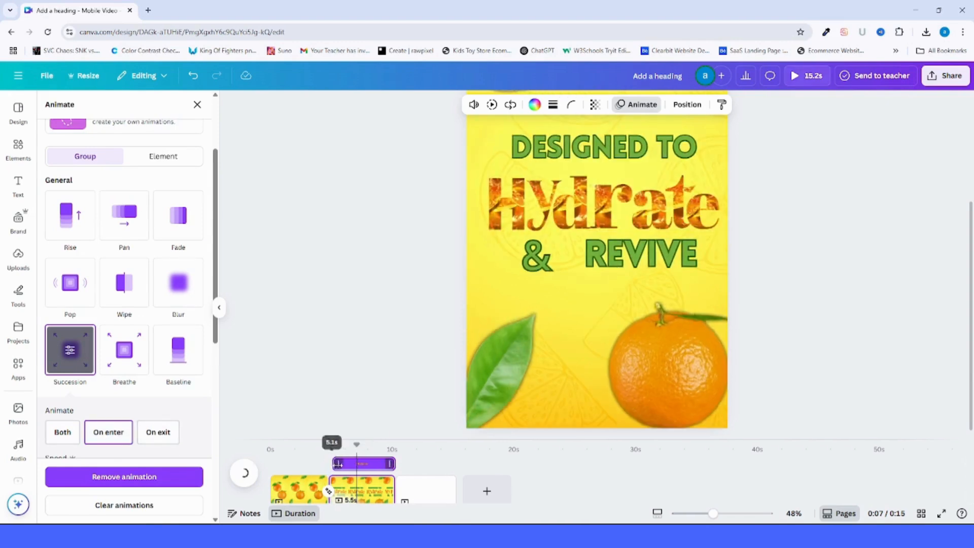
# Play the video from about 3.9 s to check the Hydrate animation, and preview it in full screen
pyautogui.click(313, 447)
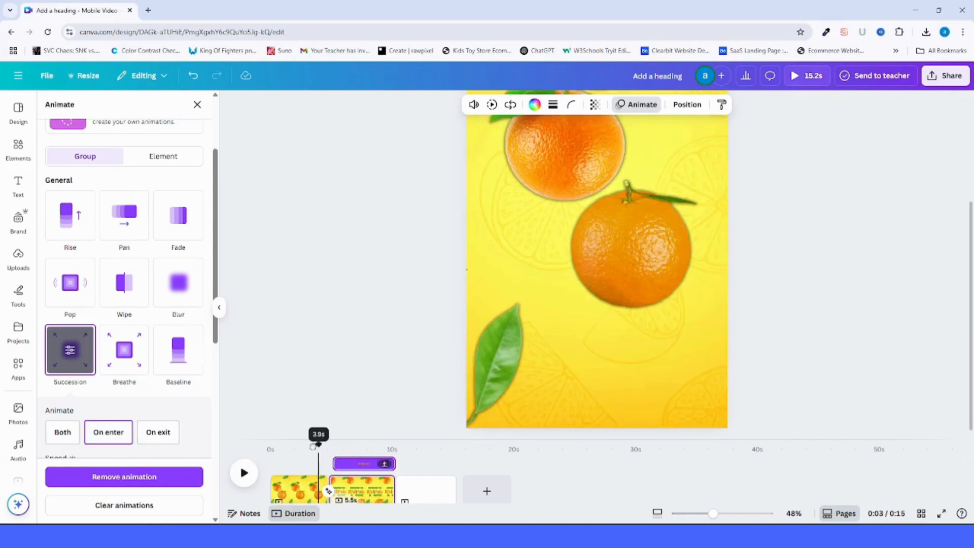
pyautogui.click(254, 475)
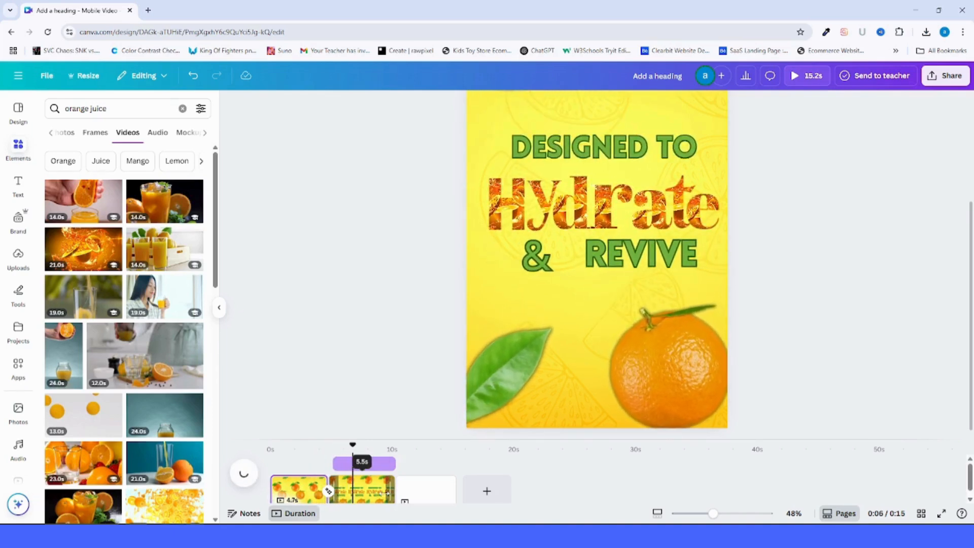
pyautogui.rightClick(397, 489)
pyautogui.click(627, 490)
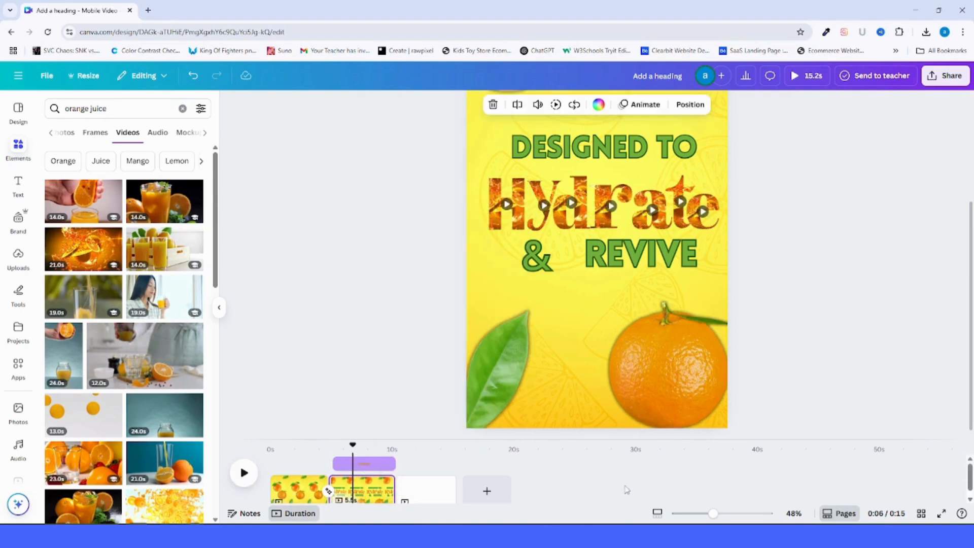
pyautogui.moveTo(720, 519); pyautogui.dragTo(703, 515)
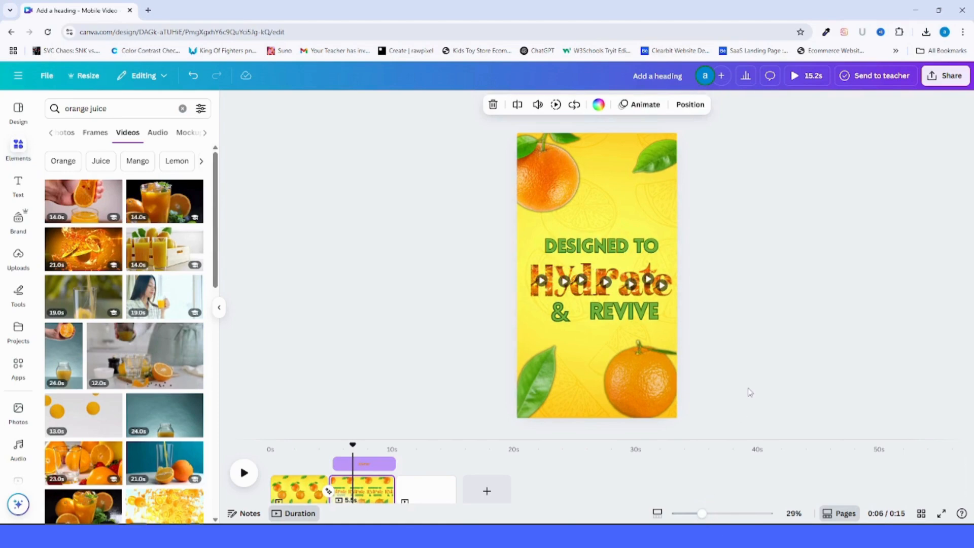
pyautogui.click(714, 381)
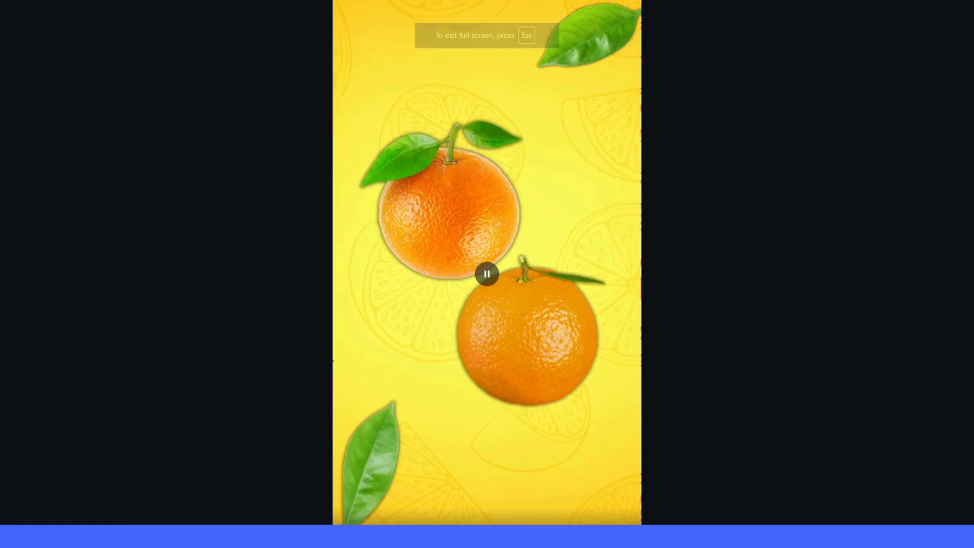
pyautogui.press('Escape')
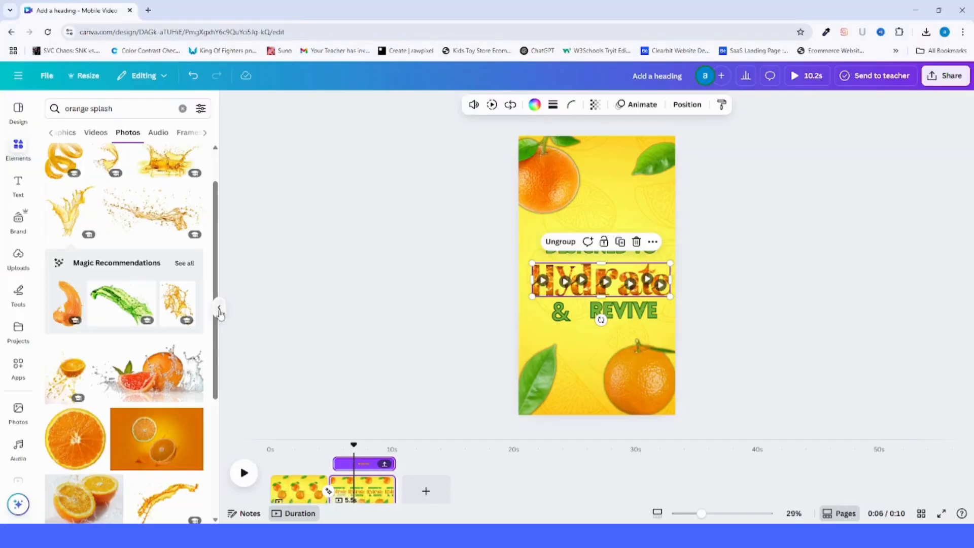
# Add a blank third page and search the photo elements for "orange"
pyautogui.click(219, 311)
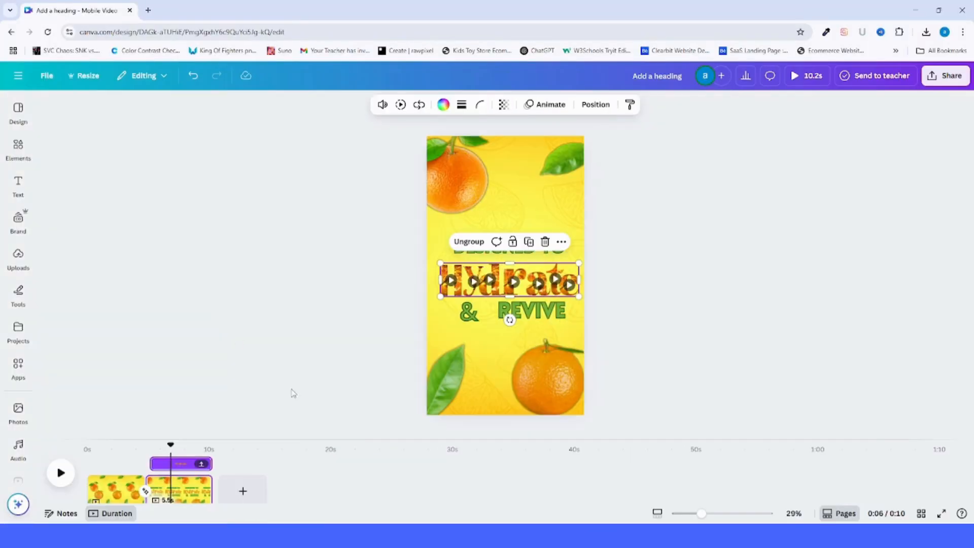
pyautogui.click(243, 490)
pyautogui.click(17, 147)
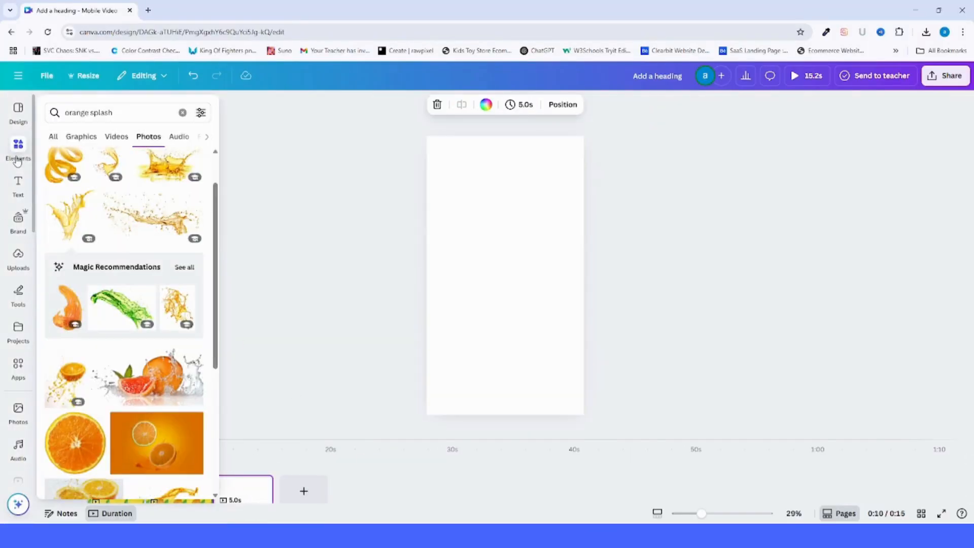
pyautogui.click(180, 111)
pyautogui.write('orange')
pyautogui.press('Return')
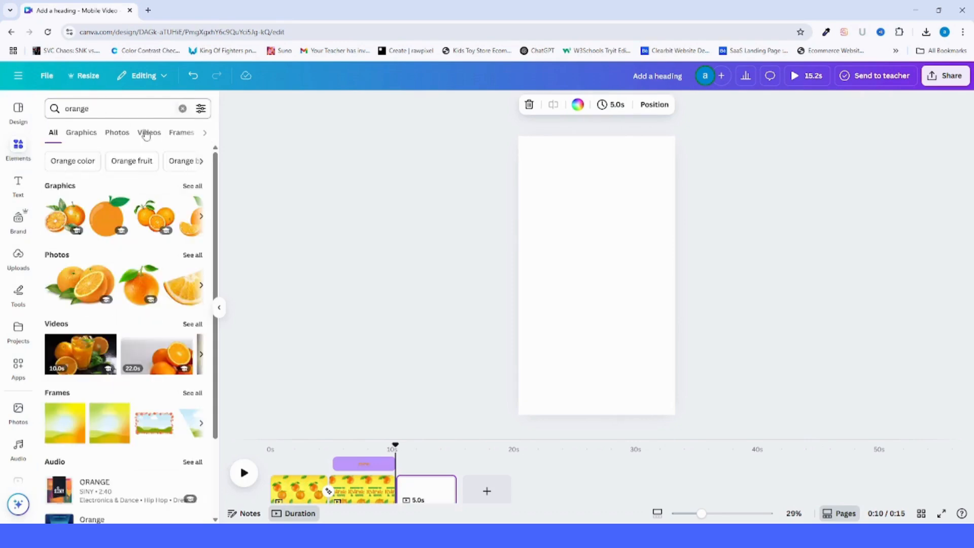
pyautogui.click(124, 136)
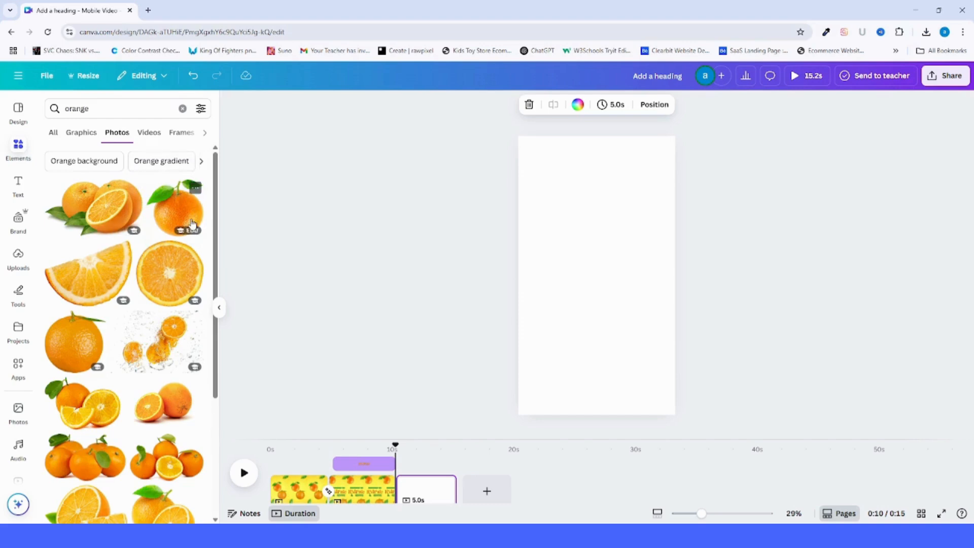
# Add the leafy whole-orange photo, shrink it and place it partly outside the page's lower-left corner
pyautogui.click(191, 224)
pyautogui.moveTo(607, 284); pyautogui.dragTo(575, 382)
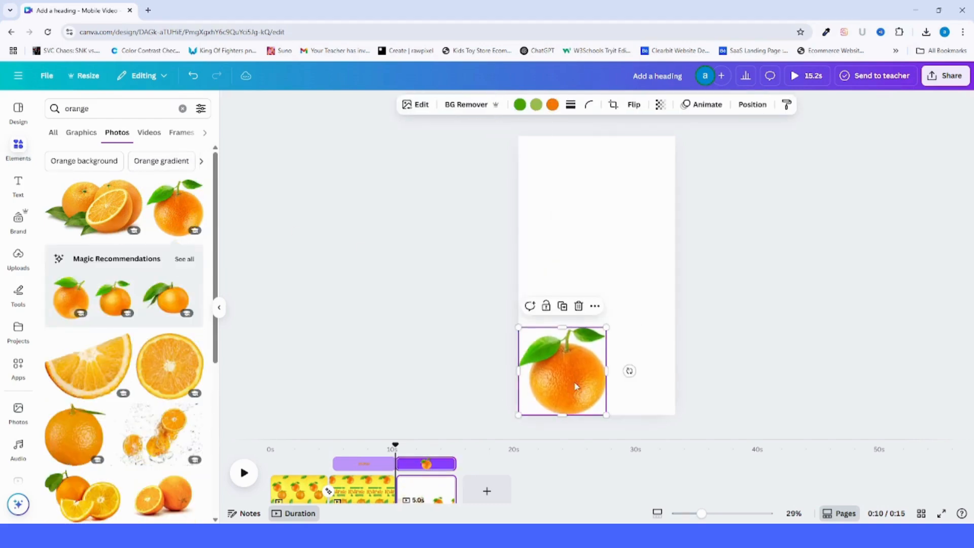
pyautogui.moveTo(606, 415); pyautogui.dragTo(548, 391)
pyautogui.click(600, 372)
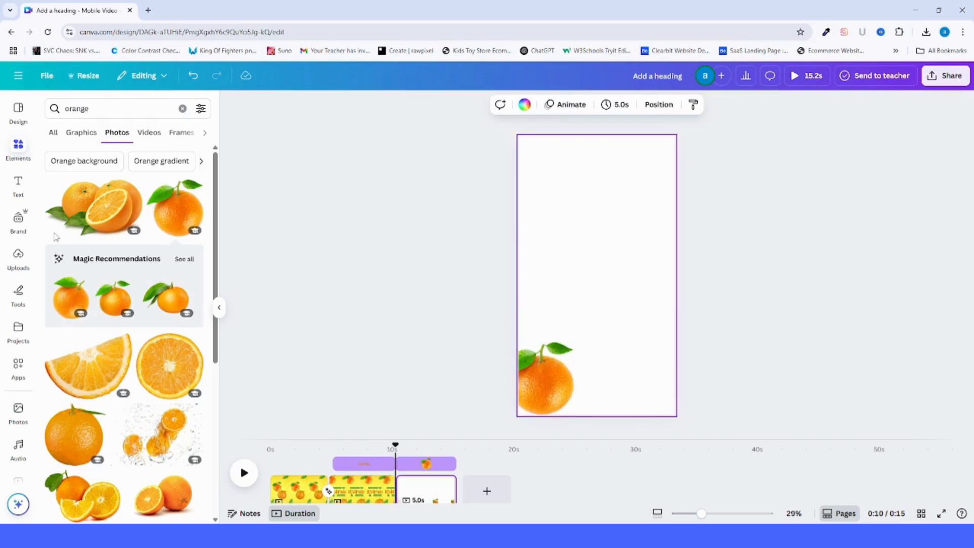
# Add a recommended leafy orange photo, shrink it and place it at the right edge below the page's middle
pyautogui.click(104, 287)
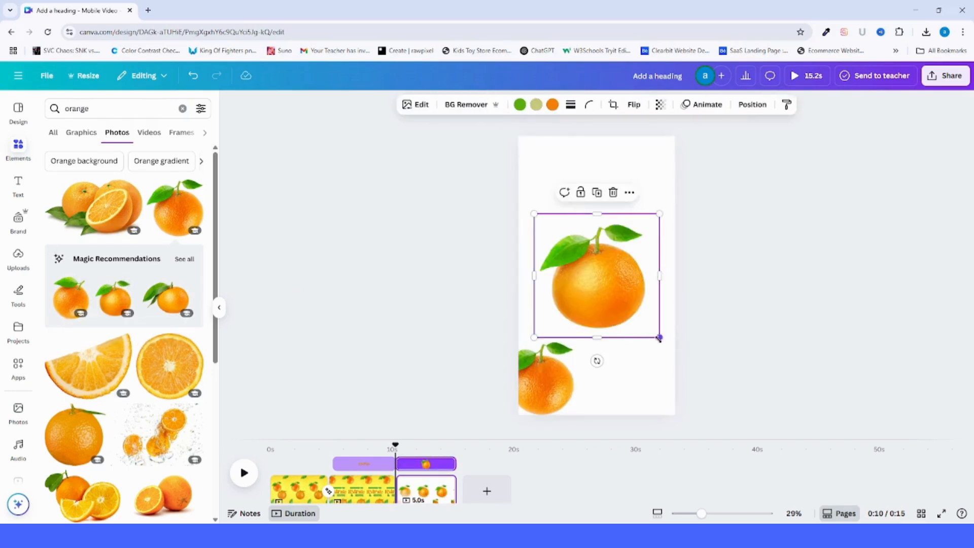
pyautogui.moveTo(600, 314); pyautogui.dragTo(615, 309)
pyautogui.moveTo(550, 209); pyautogui.dragTo(622, 265)
pyautogui.scroll(-1, 114, 332)
pyautogui.scroll(1, 88, 317)
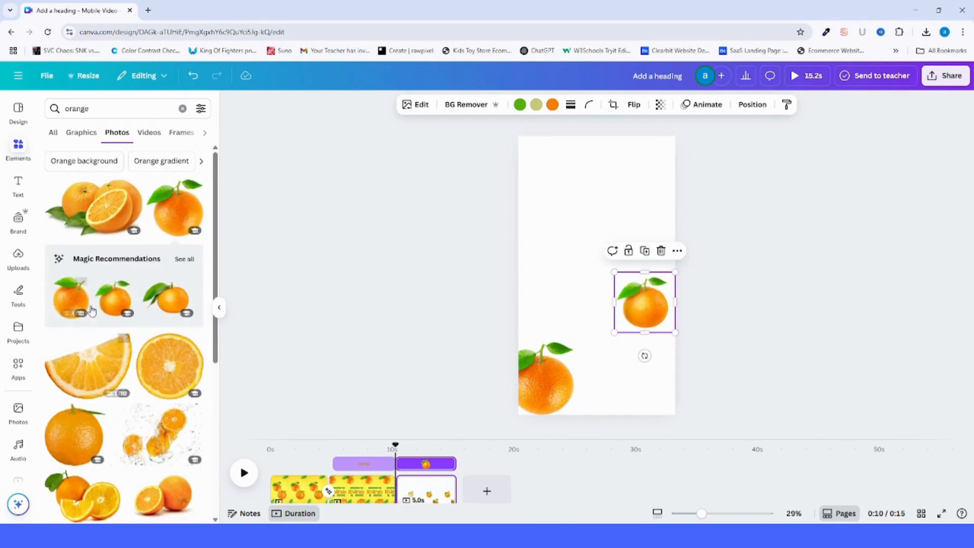
# Add another recommended orange with side leaves and place it small in the page's upper-left corner
pyautogui.click(109, 300)
pyautogui.moveTo(649, 309); pyautogui.dragTo(561, 166)
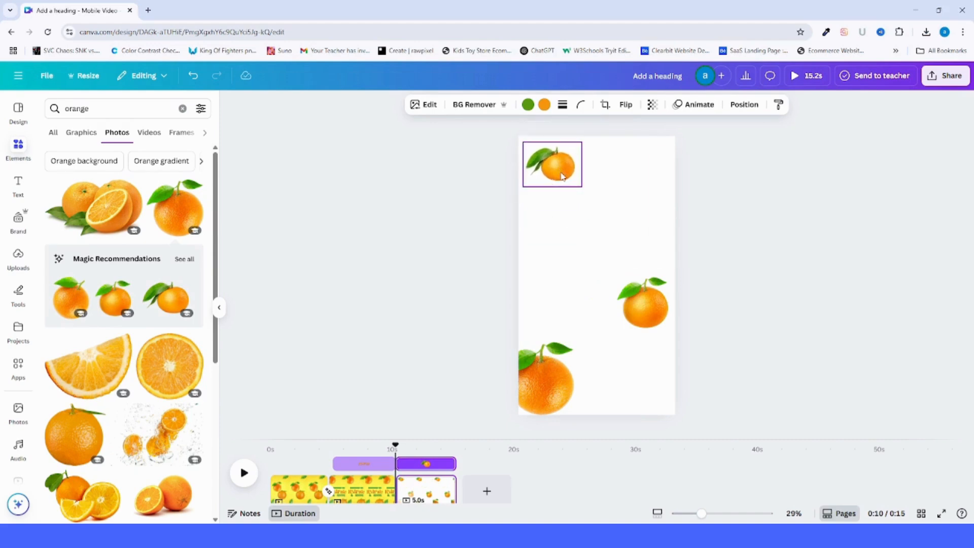
pyautogui.click(602, 161)
# Add the plain whole-orange photo and place it very small to the right, above the page's middle
pyautogui.scroll(-1, 209, 292)
pyautogui.click(74, 385)
pyautogui.moveTo(555, 318); pyautogui.dragTo(633, 219)
pyautogui.click(646, 238)
# Add an orange wedge photo, shrink it and place it near the left edge just below the page's middle
pyautogui.scroll(-5, 115, 447)
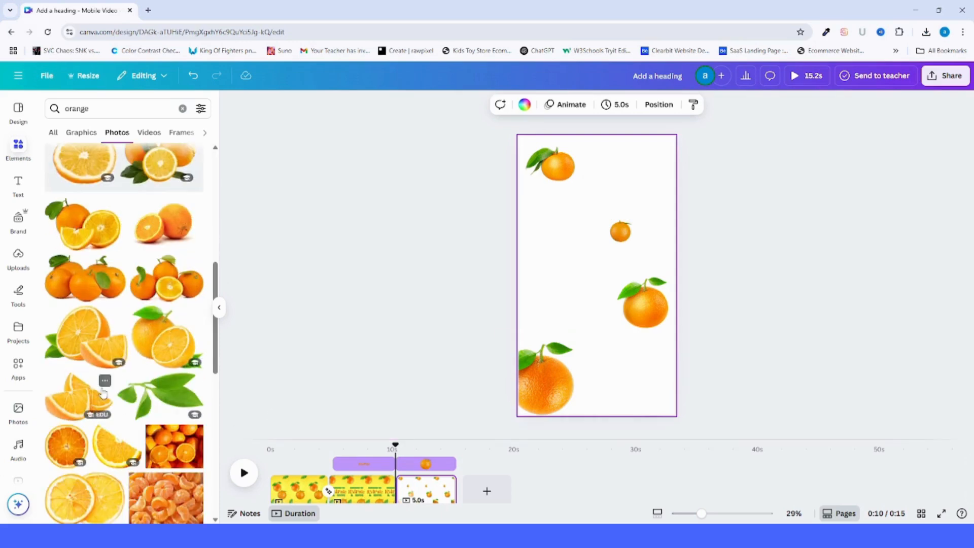
pyautogui.click(116, 451)
pyautogui.moveTo(659, 330); pyautogui.dragTo(581, 270)
pyautogui.moveTo(559, 244); pyautogui.dragTo(563, 300)
pyautogui.click(532, 322)
# Add the orange photo with long drooping leaves, shrink it and place it in the page's upper-right area
pyautogui.scroll(-10, 186, 456)
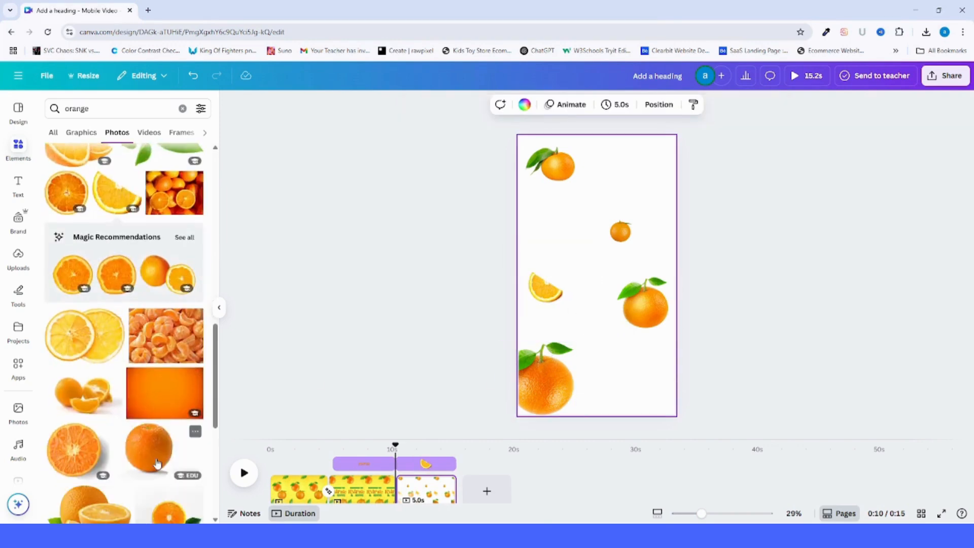
pyautogui.scroll(-3, 186, 455)
pyautogui.click(181, 284)
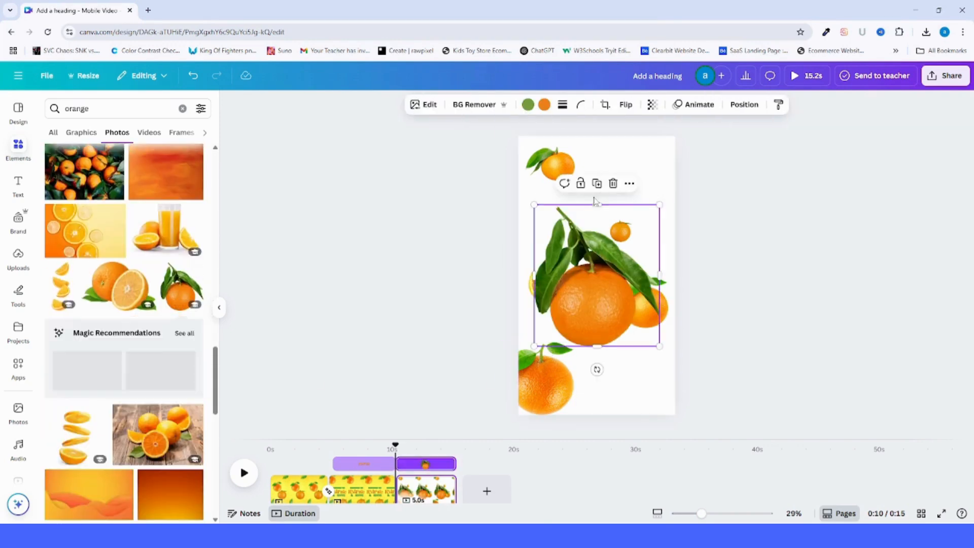
pyautogui.moveTo(660, 347); pyautogui.dragTo(662, 189)
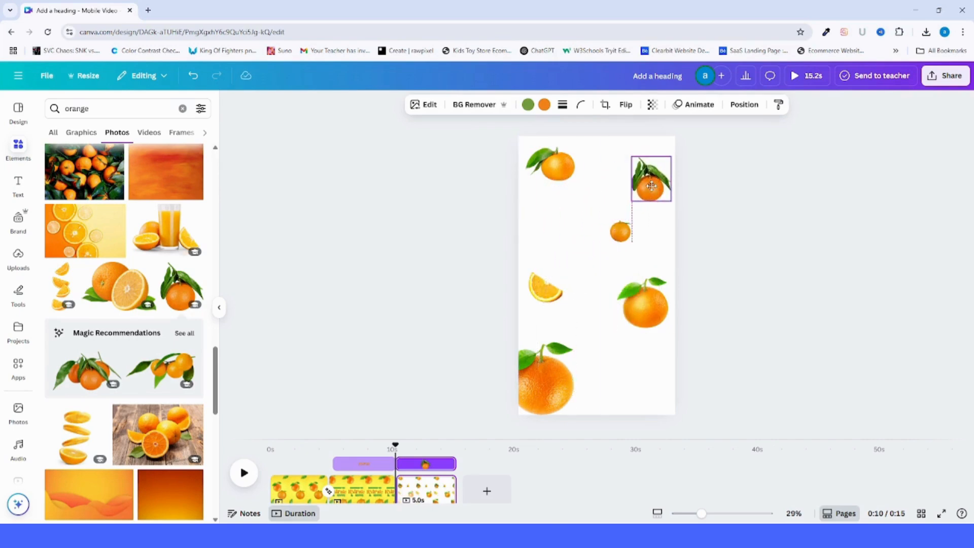
pyautogui.click(680, 268)
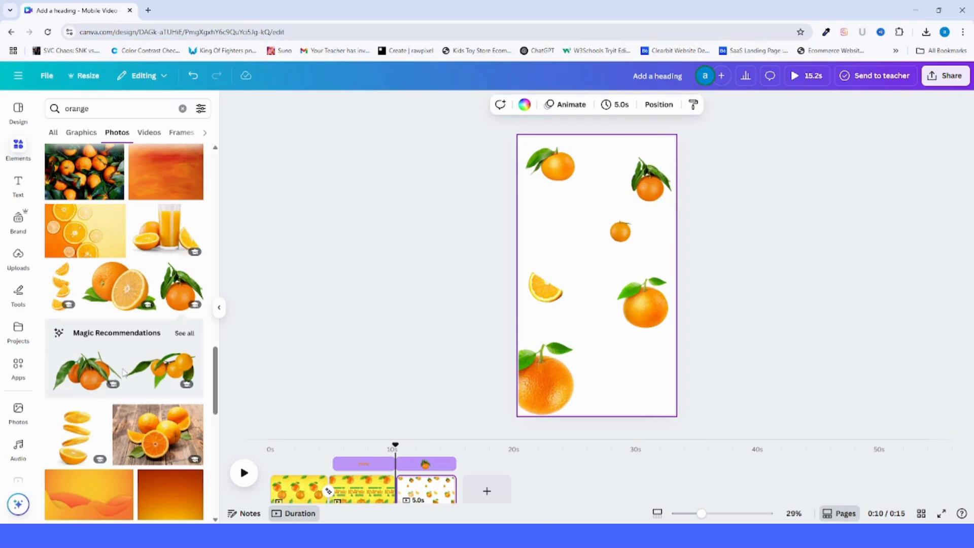
# Place an upright orange wedge in the page's lower-right corner and a smaller one at the upper-right edge
pyautogui.scroll(-5, 123, 373)
pyautogui.click(167, 412)
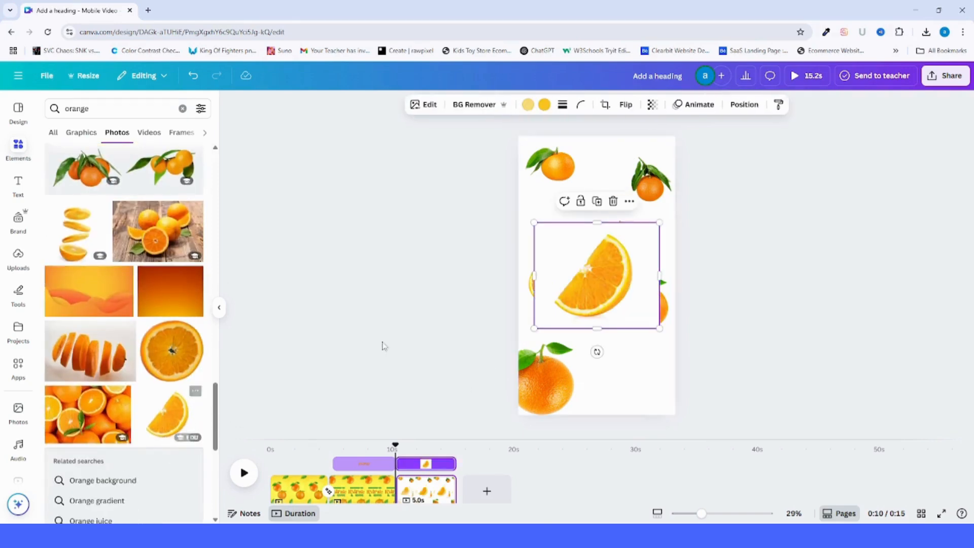
pyautogui.moveTo(595, 293); pyautogui.dragTo(627, 374)
pyautogui.moveTo(559, 357)
pyautogui.mouseDown()
pyautogui.moveTo(594, 359)
pyautogui.moveTo(571, 359)
pyautogui.mouseUp()
pyautogui.moveTo(684, 302); pyautogui.dragTo(625, 375)
pyautogui.moveTo(599, 381); pyautogui.dragTo(630, 156)
pyautogui.click(758, 322)
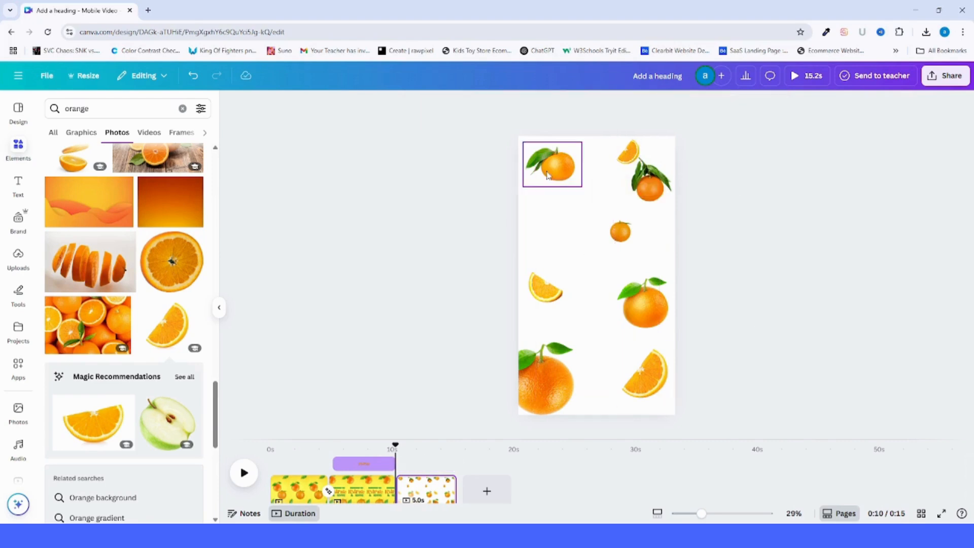
# Apply a 90% Blur effect to the large orange in the page's lower-left corner
pyautogui.click(552, 398)
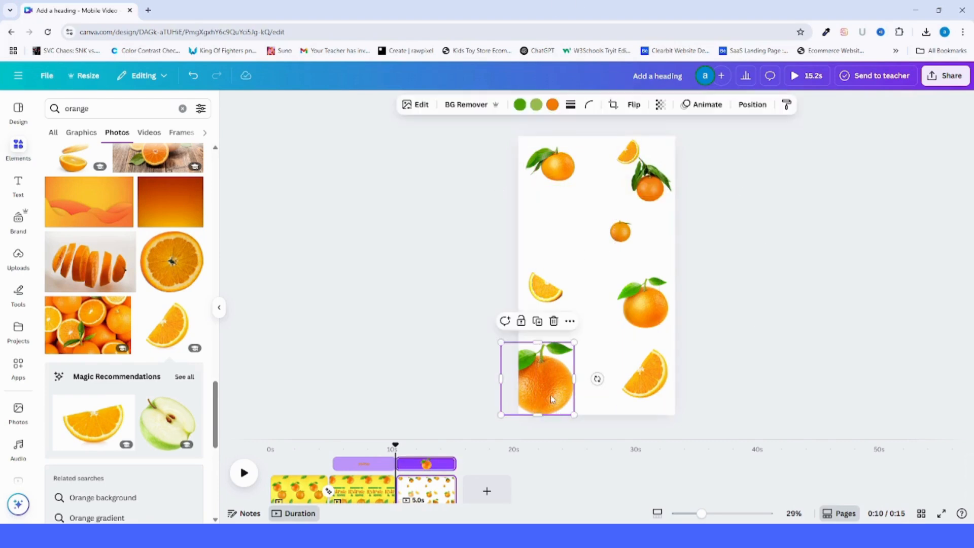
pyautogui.click(417, 106)
pyautogui.scroll(-1, 173, 350)
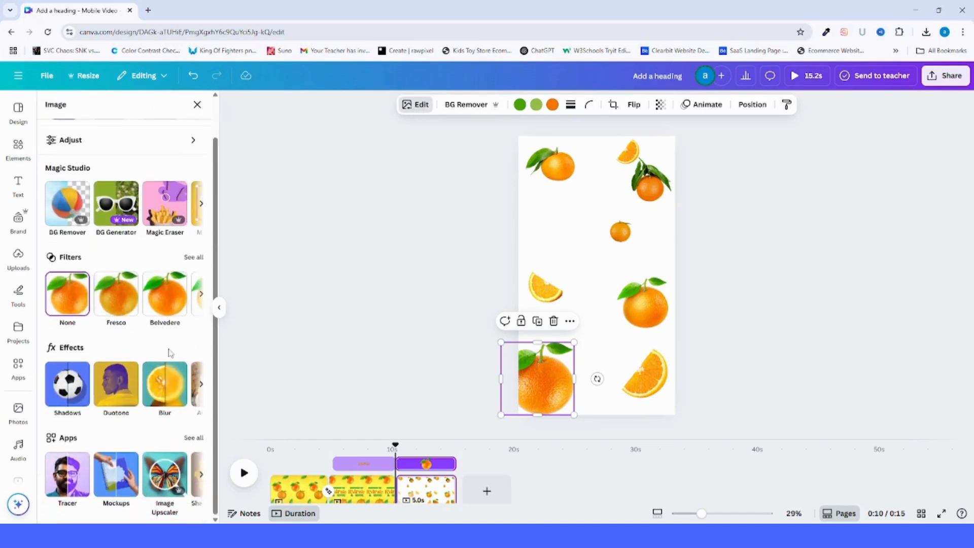
pyautogui.click(171, 388)
pyautogui.moveTo(87, 186); pyautogui.dragTo(158, 183)
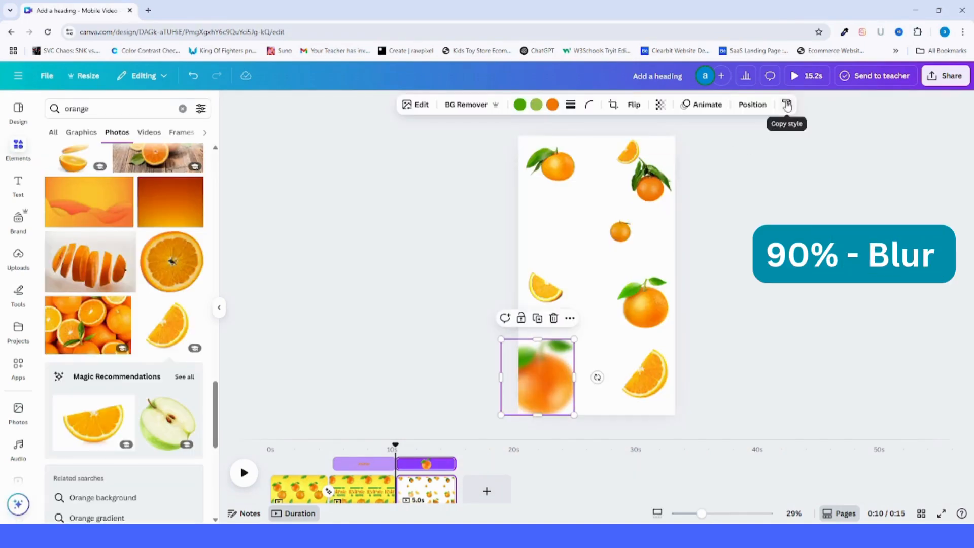
# Copy the blur style to the left and lower-right wedges and to the upper-left and upper-right oranges
pyautogui.click(787, 104)
pyautogui.click(547, 296)
pyautogui.click(779, 104)
pyautogui.click(642, 391)
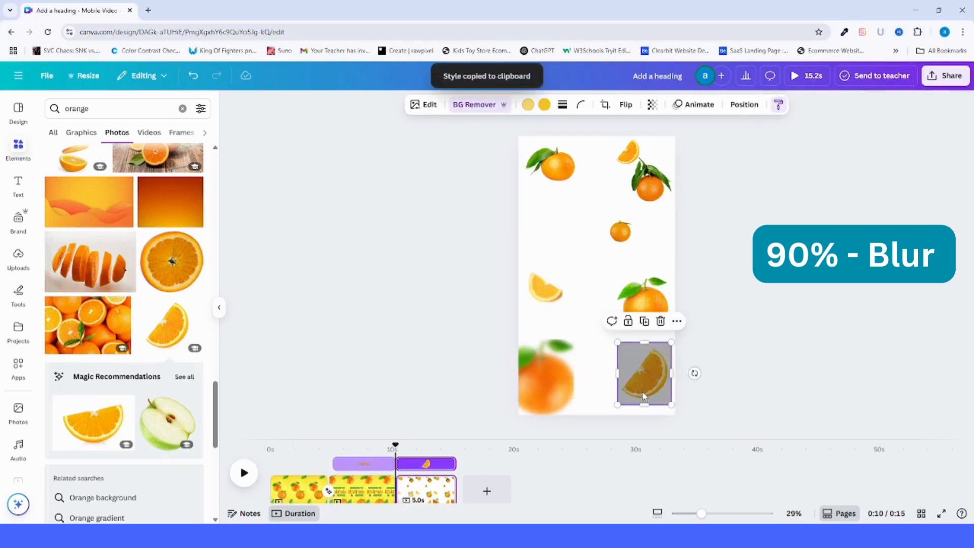
pyautogui.click(778, 105)
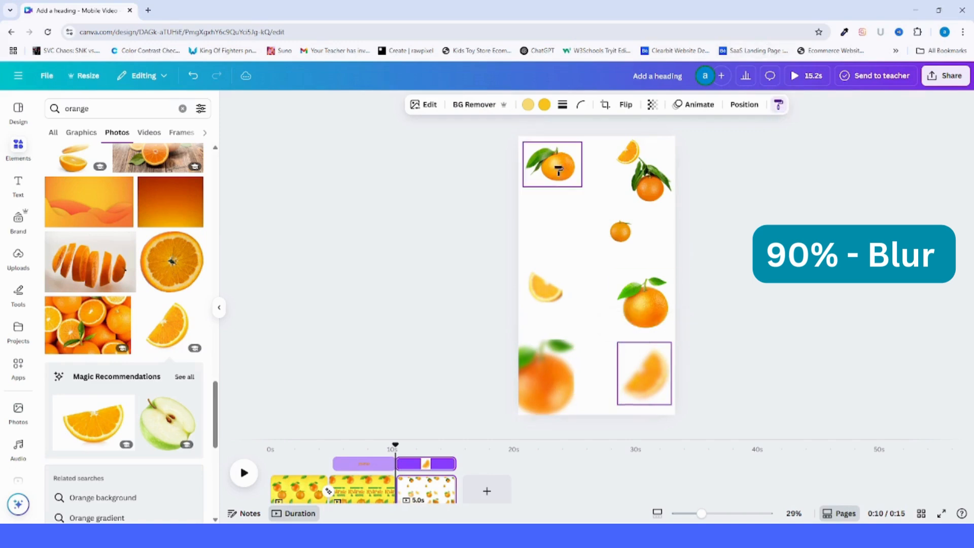
pyautogui.click(556, 165)
pyautogui.click(779, 104)
pyautogui.click(654, 188)
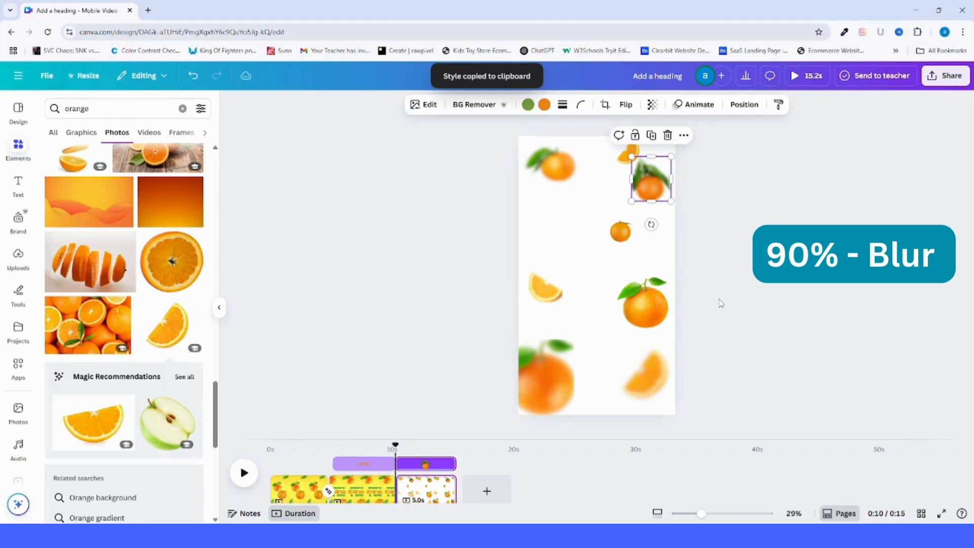
# Add the recommended orange wedge, shrink and rotate it, and place it below the page's upper-left orange
pyautogui.click(173, 339)
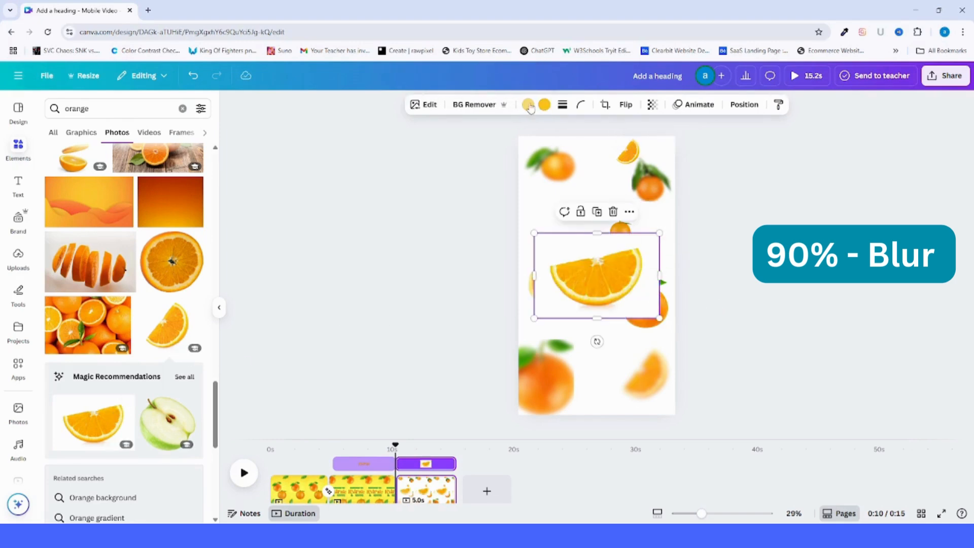
pyautogui.moveTo(660, 275); pyautogui.dragTo(597, 246)
pyautogui.moveTo(569, 289); pyautogui.dragTo(508, 249)
pyautogui.moveTo(626, 265); pyautogui.dragTo(558, 213)
pyautogui.click(697, 253)
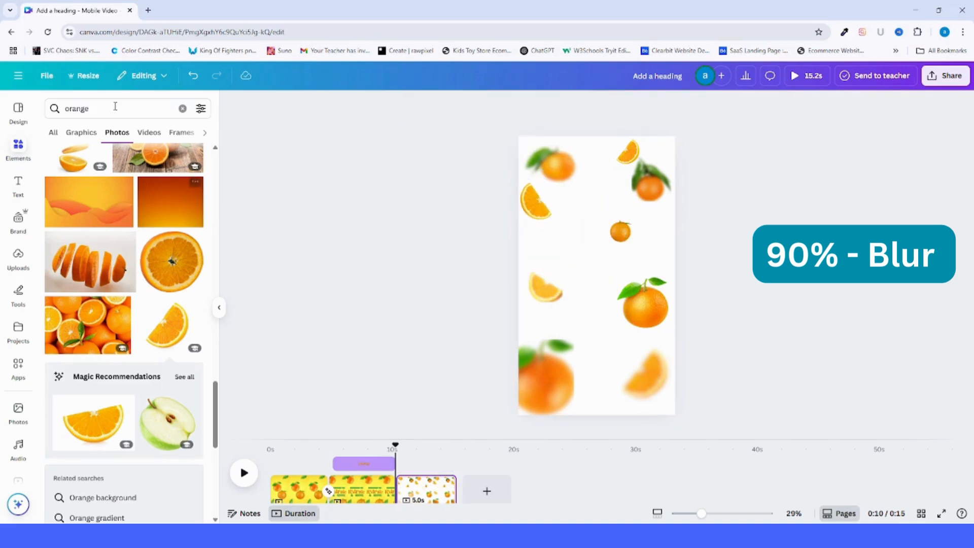
# Clear the element search and fill the page background with the yellow-to-orange default gradient
pyautogui.click(140, 116)
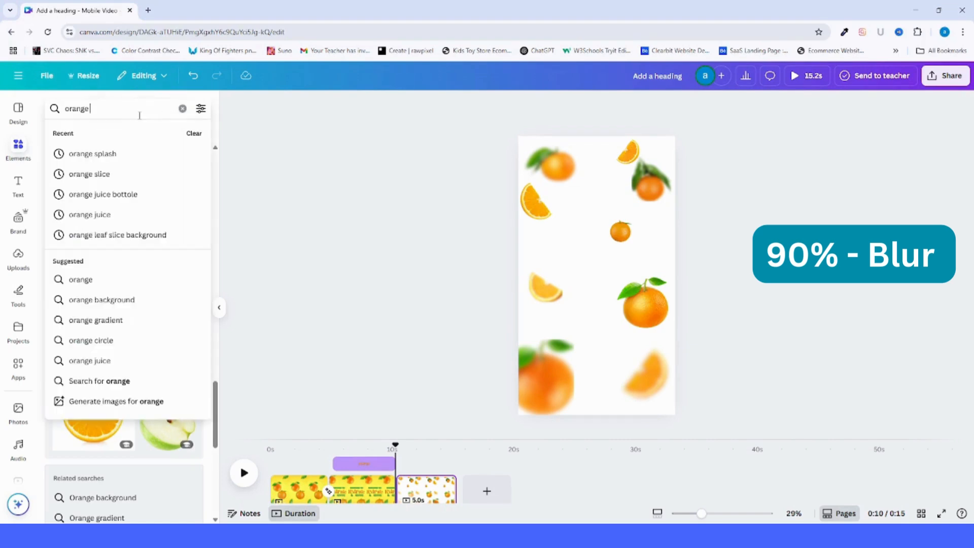
pyautogui.press('BackSpace')
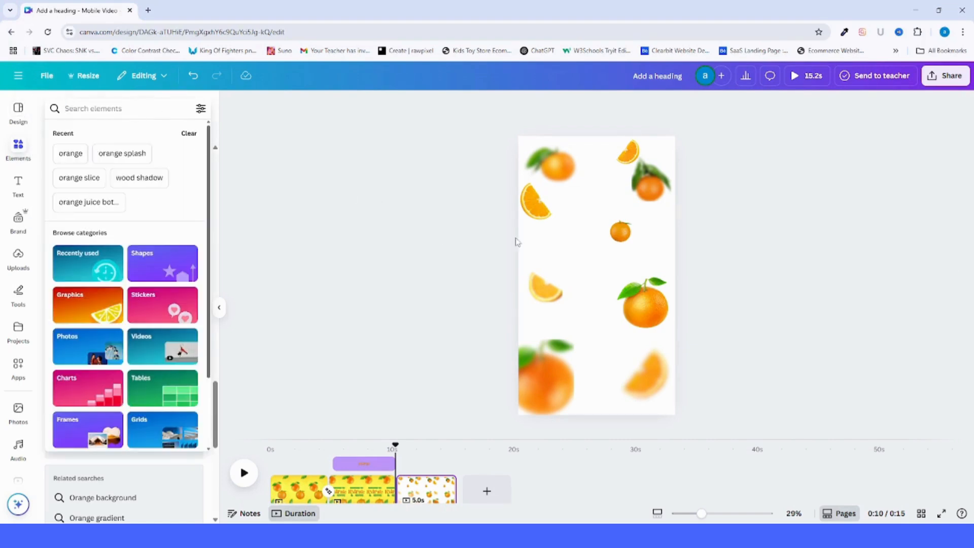
pyautogui.click(580, 237)
pyautogui.scroll(-2, 173, 421)
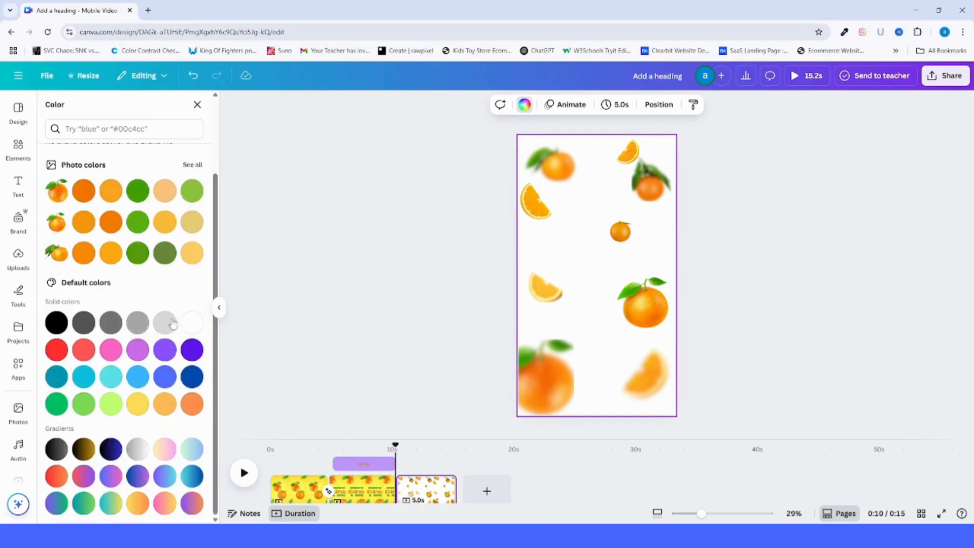
pyautogui.click(193, 254)
pyautogui.scroll(-1, 176, 387)
pyautogui.click(138, 466)
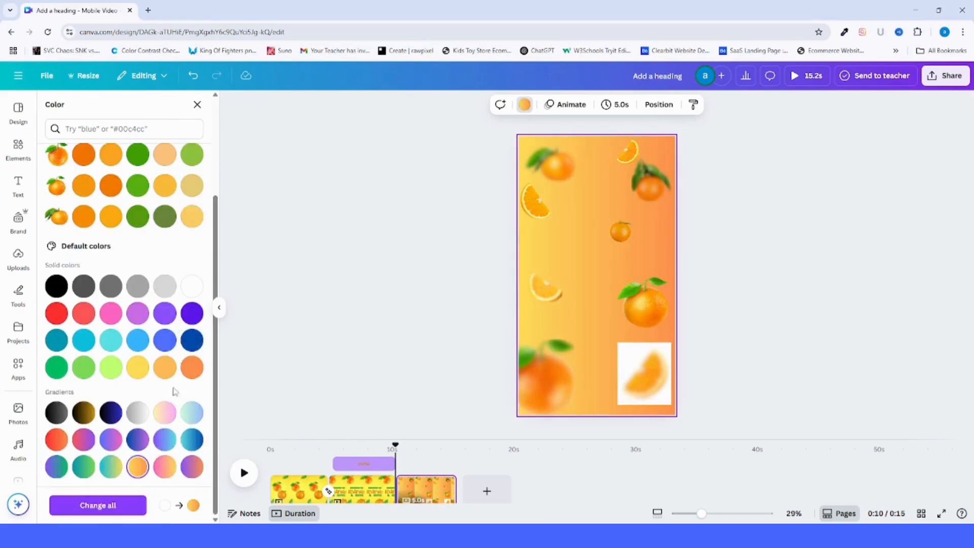
# Reorder the background gradient's colours so orange comes first, and change the yellow to white (#FFFFFF)
pyautogui.scroll(5, 127, 253)
pyautogui.click(56, 181)
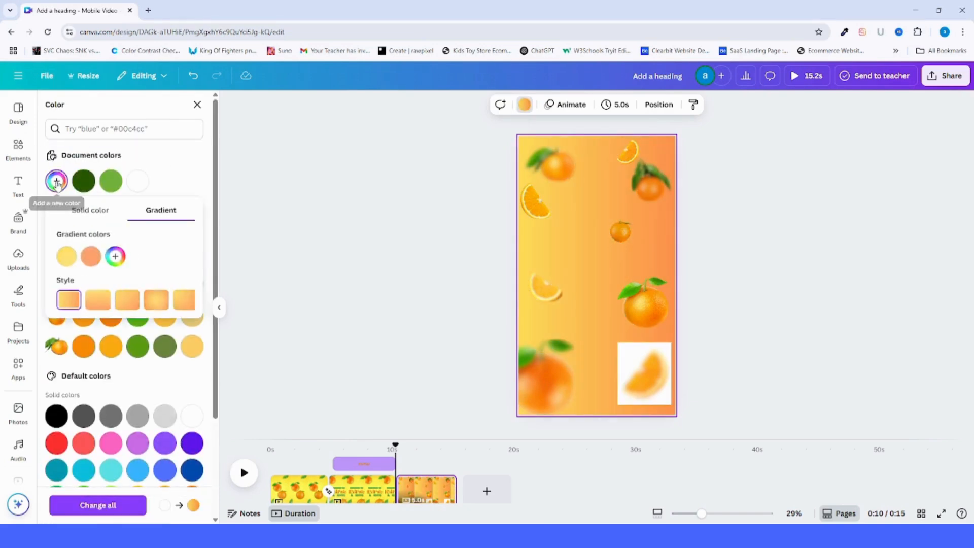
pyautogui.click(85, 256)
pyautogui.moveTo(87, 260)
pyautogui.mouseDown()
pyautogui.moveTo(66, 258)
pyautogui.moveTo(72, 263)
pyautogui.mouseUp()
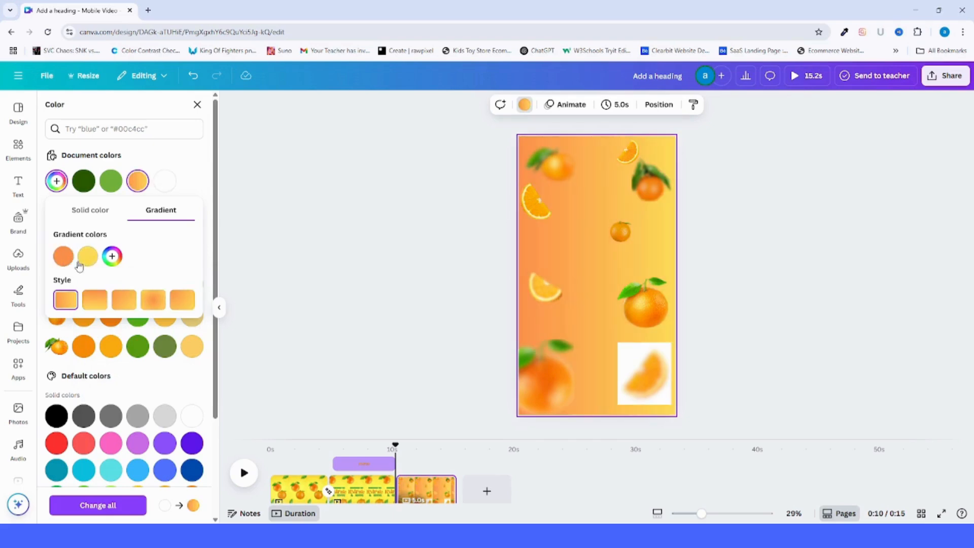
pyautogui.click(113, 258)
pyautogui.click(111, 259)
pyautogui.click(109, 258)
pyautogui.moveTo(120, 289); pyautogui.dragTo(62, 264)
pyautogui.click(96, 247)
pyautogui.click(87, 256)
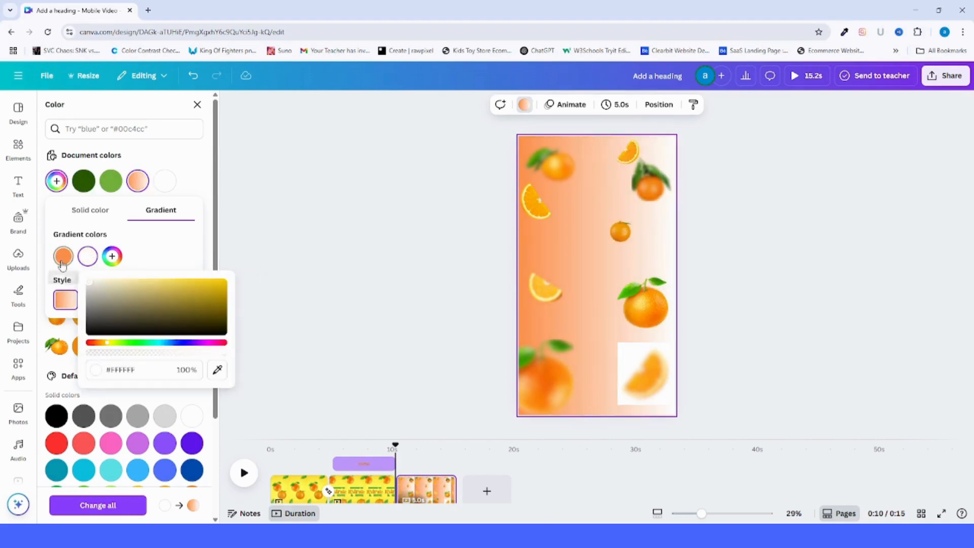
# Make the background gradient radial, with a pale yellow centre fading through white to light grey edges
pyautogui.click(153, 296)
pyautogui.click(153, 299)
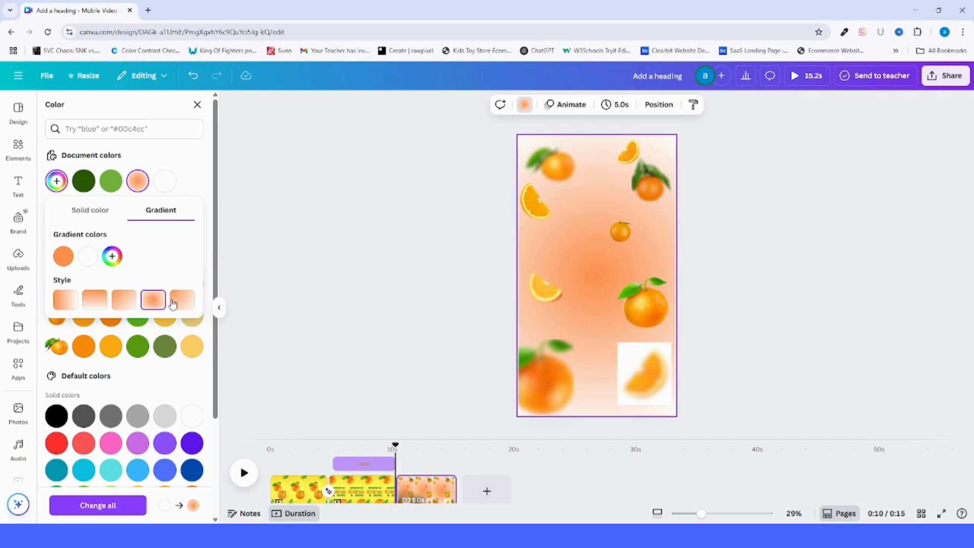
pyautogui.click(64, 257)
pyautogui.click(193, 370)
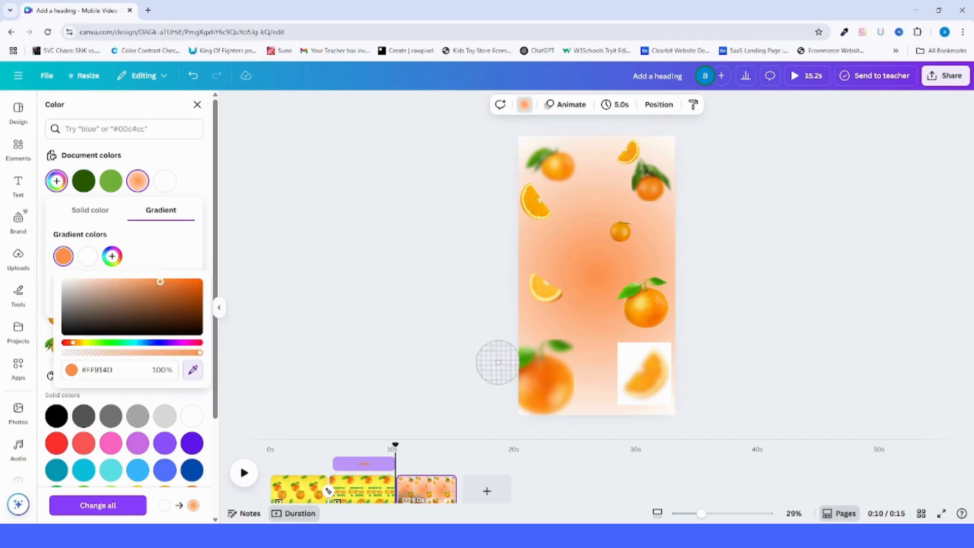
pyautogui.click(548, 299)
pyautogui.click(796, 288)
# Add a square shape to the page and fill it with the yellow-to-orange default gradient
pyautogui.click(95, 262)
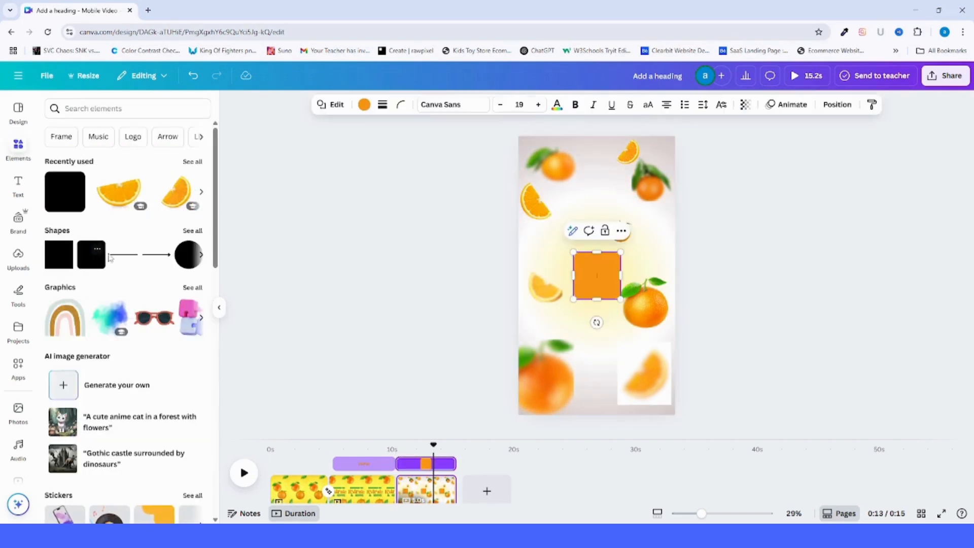
pyautogui.click(365, 105)
pyautogui.scroll(-3, 155, 406)
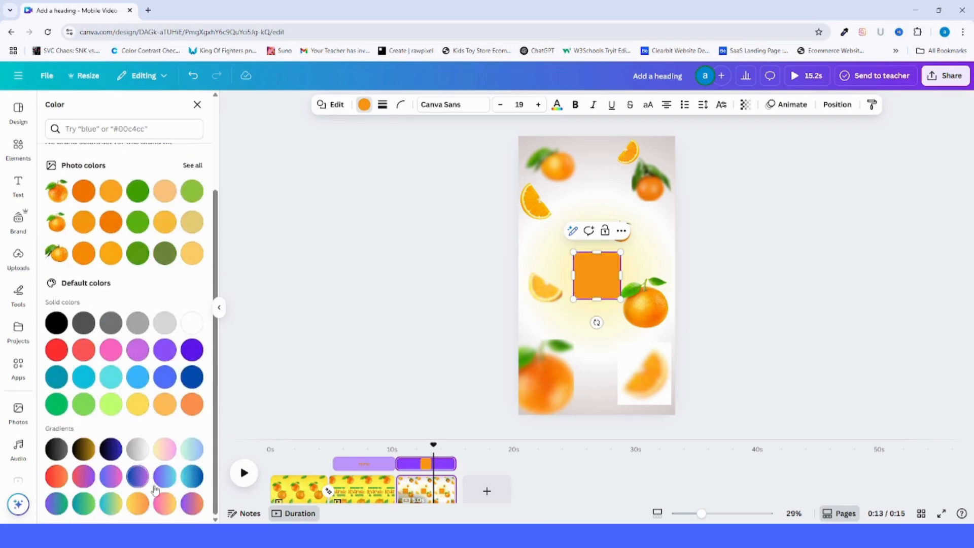
pyautogui.click(137, 503)
# Rotate the gradient square so yellow is at the top and enlarge it to cover the whole page
pyautogui.moveTo(610, 282); pyautogui.dragTo(620, 183)
pyautogui.moveTo(602, 227); pyautogui.dragTo(521, 180)
pyautogui.moveTo(611, 192); pyautogui.dragTo(683, 419)
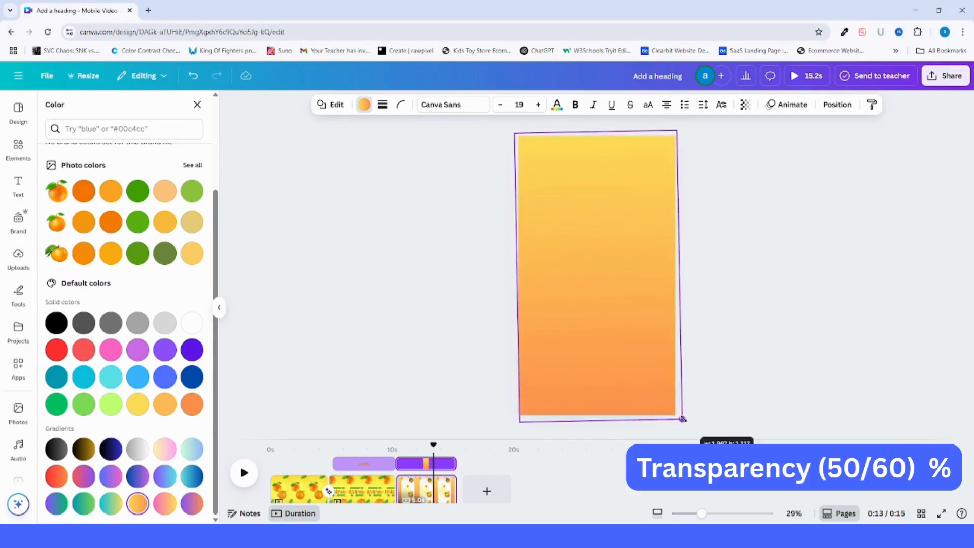
# Place the gradient shape behind all the oranges and make it partly transparent so the background shows through
pyautogui.click(827, 112)
pyautogui.moveTo(152, 189); pyautogui.dragTo(151, 483)
pyautogui.click(744, 105)
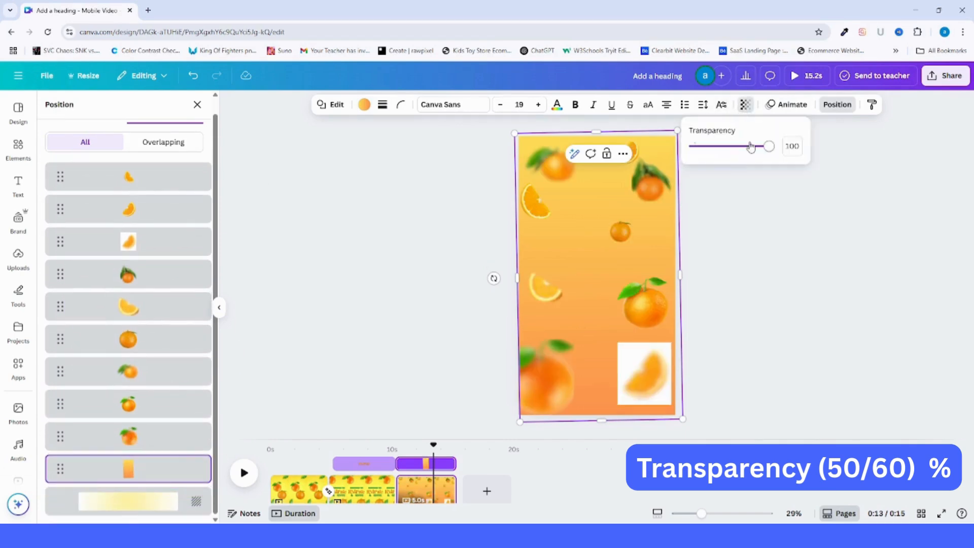
pyautogui.moveTo(748, 147); pyautogui.dragTo(741, 147)
pyautogui.click(727, 260)
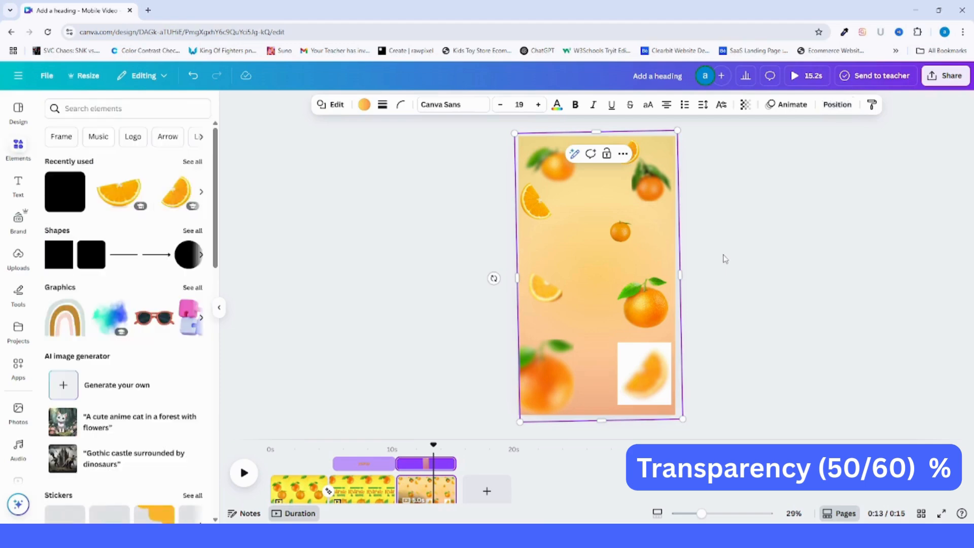
# Remove the white backdrop from the blurred orange wedge in the page's lower-right corner
pyautogui.click(657, 373)
pyautogui.click(783, 385)
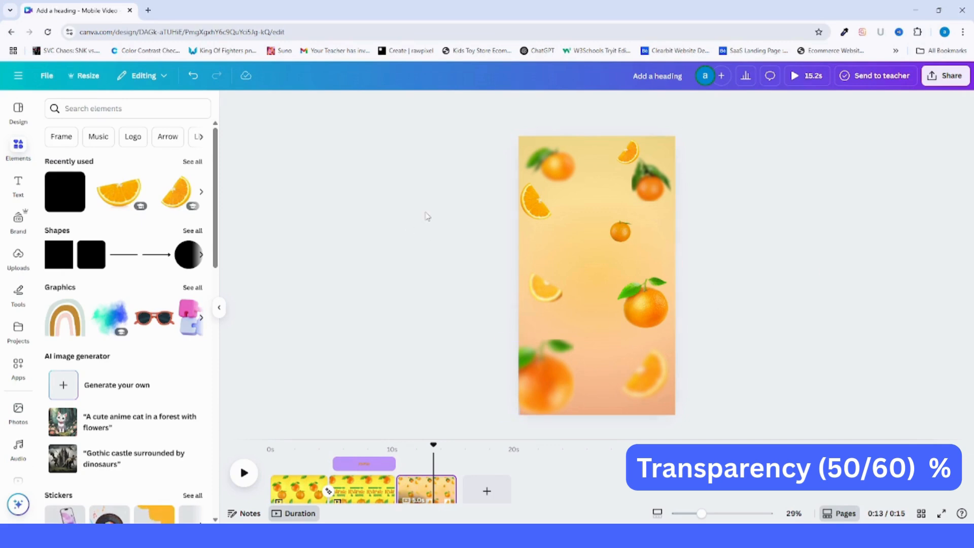
# Add a heading to the page reading REFRESH on the first line and ORANGE on the second
pyautogui.click(18, 185)
pyautogui.click(121, 231)
pyautogui.write('R')
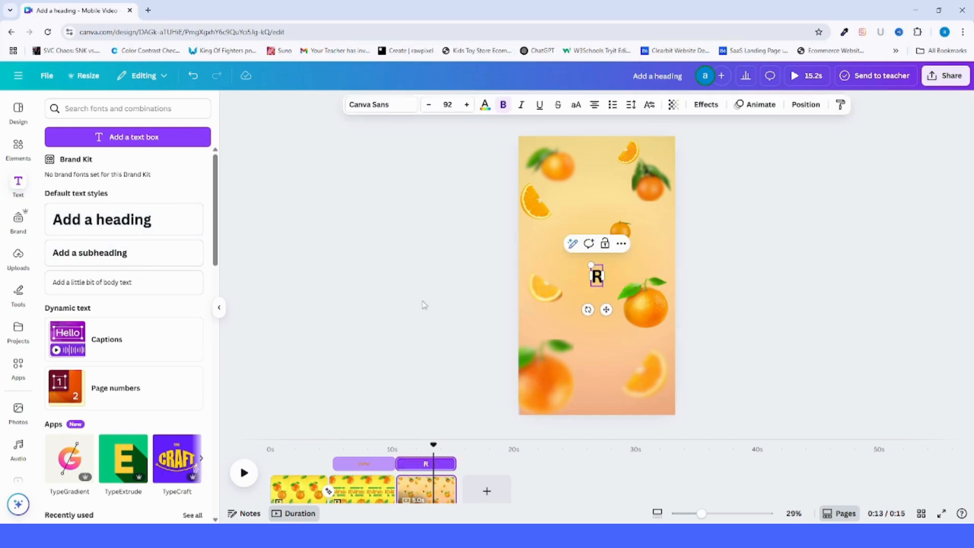
pyautogui.write('EFRESH')
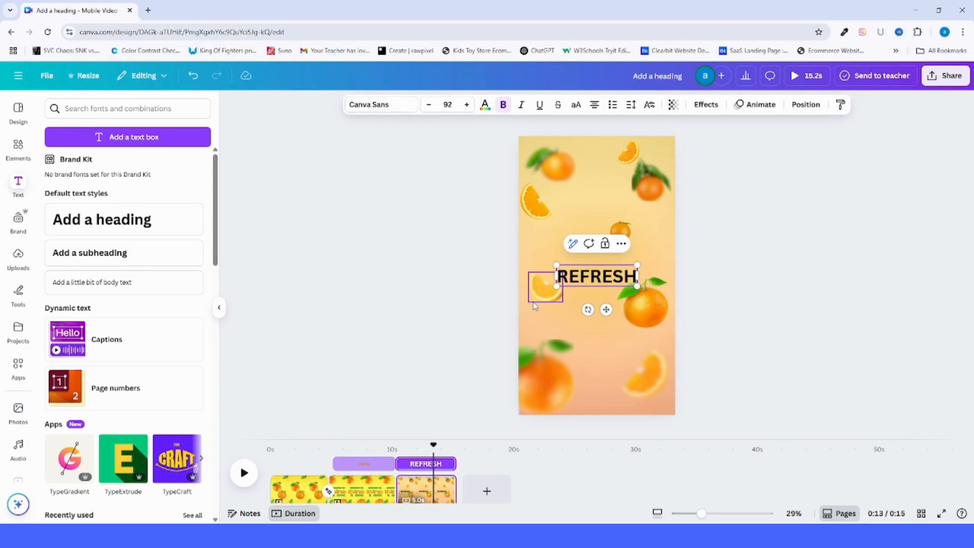
pyautogui.press('Return')
pyautogui.write('ORANGE')
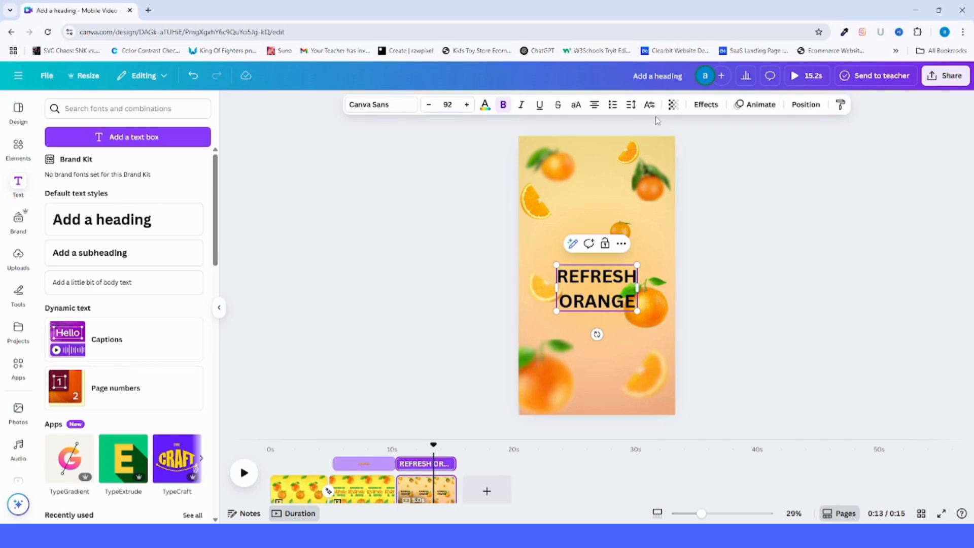
# Set REFRESH in the font 210 수퍼사이즈 and ORANGE in 210 스톤에이지, and move the text slightly lower
pyautogui.click(381, 105)
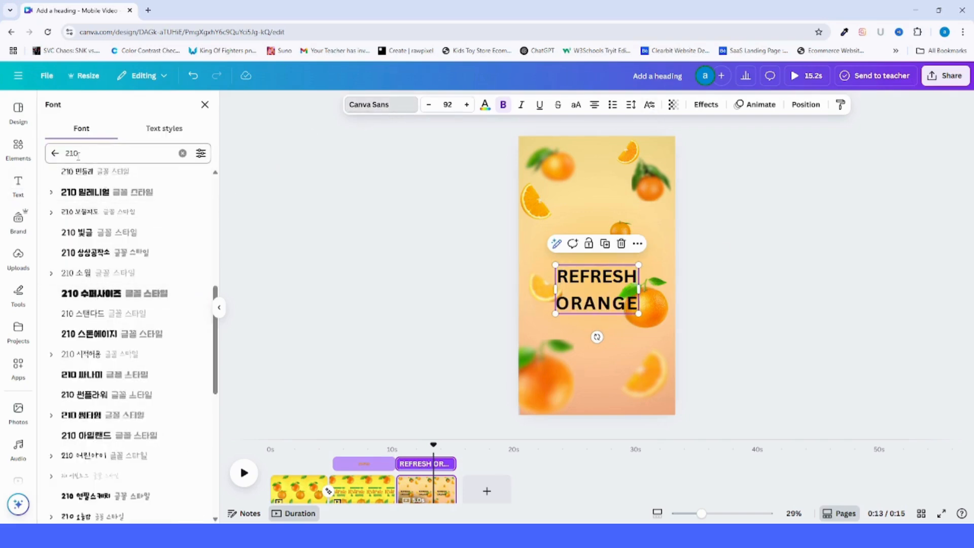
pyautogui.click(131, 294)
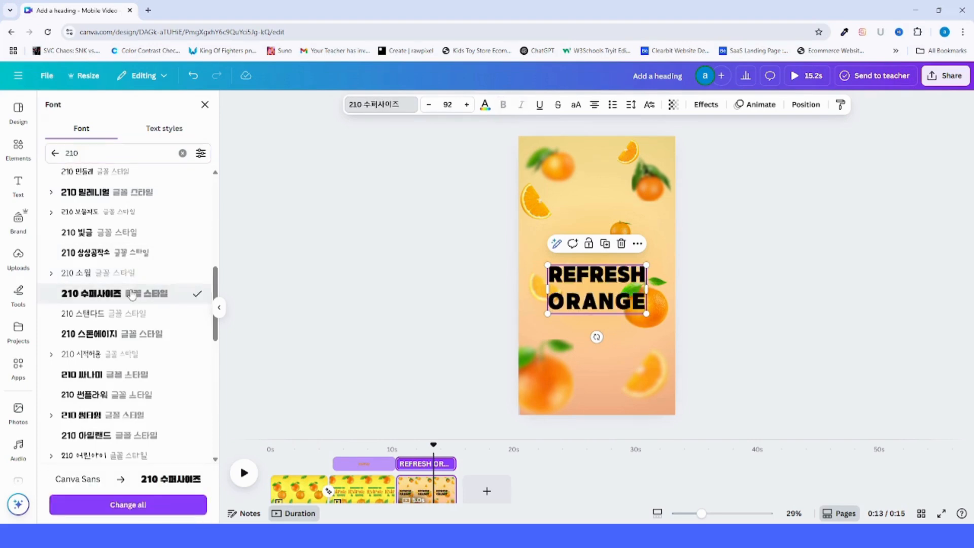
pyautogui.doubleClick(612, 302)
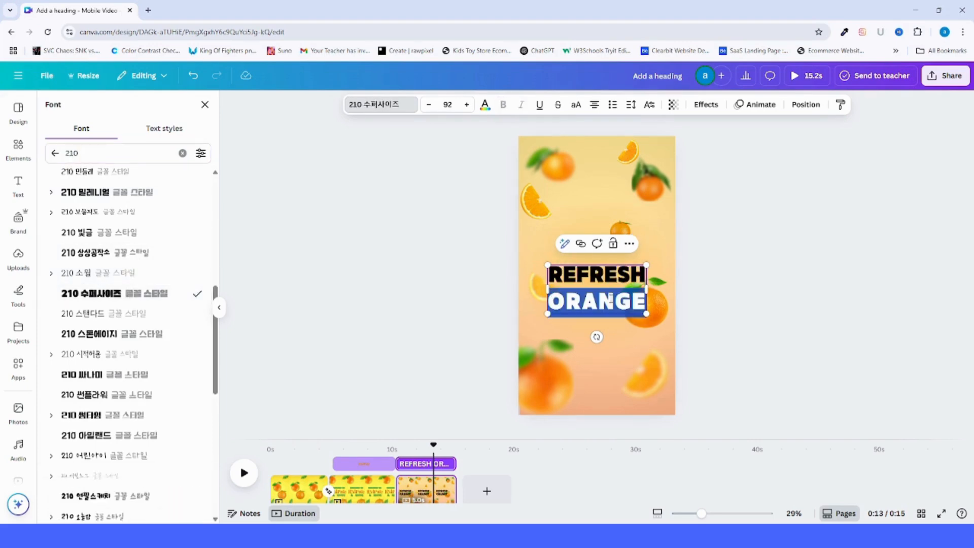
pyautogui.click(96, 335)
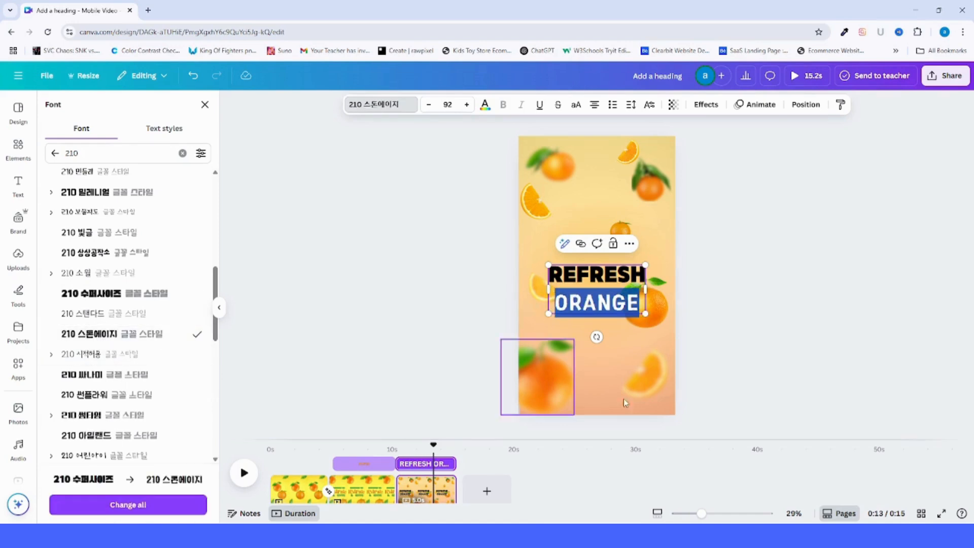
pyautogui.click(597, 405)
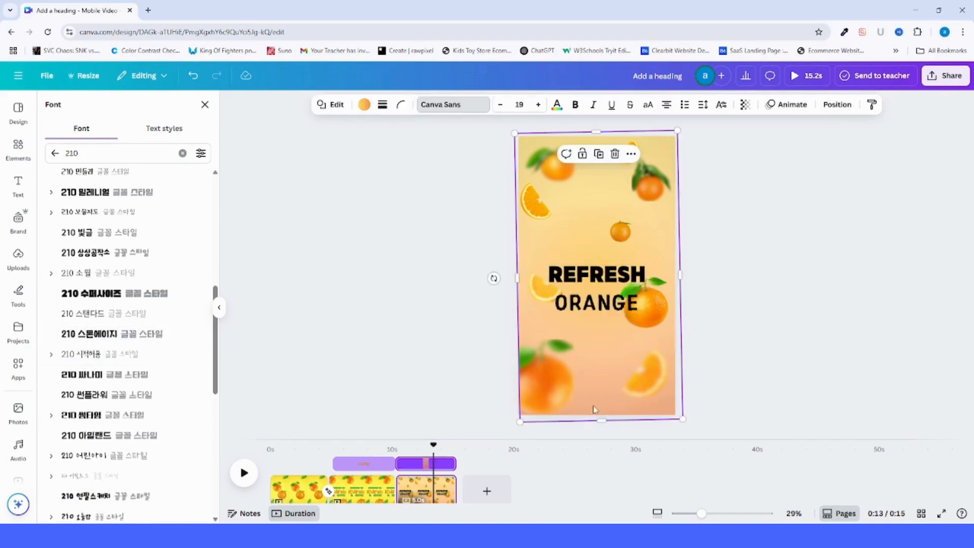
pyautogui.moveTo(612, 308); pyautogui.dragTo(612, 338)
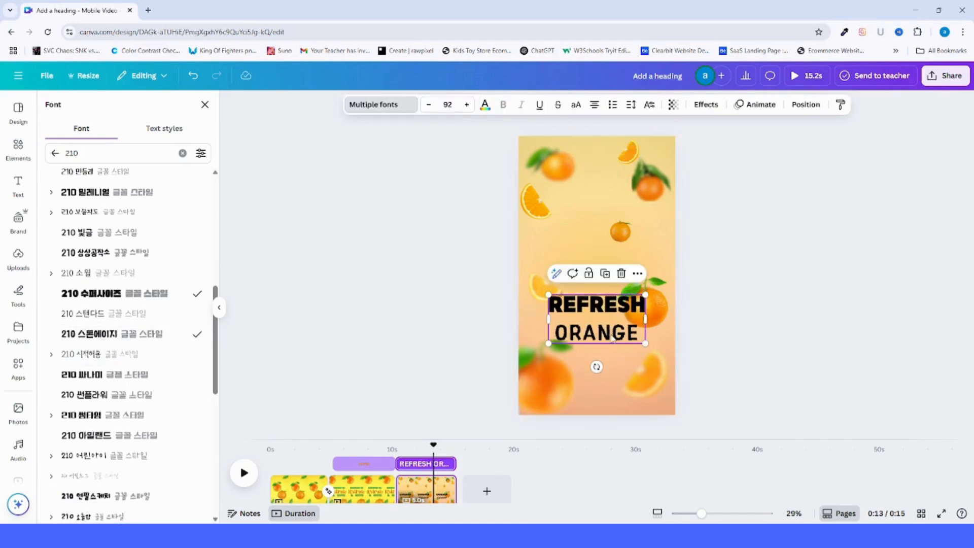
# Colour the word REFRESH dark green and the word ORANGE a lighter green
pyautogui.doubleClick(603, 303)
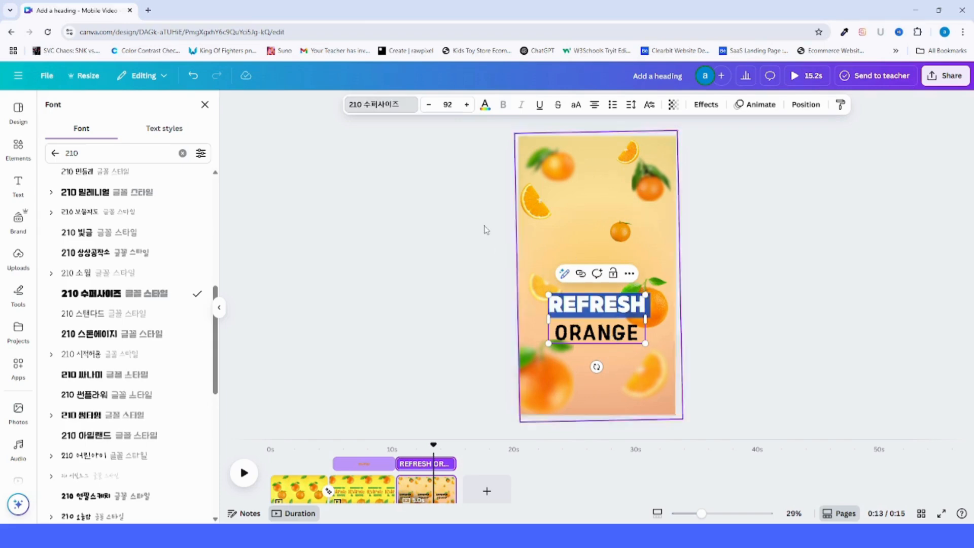
pyautogui.click(491, 106)
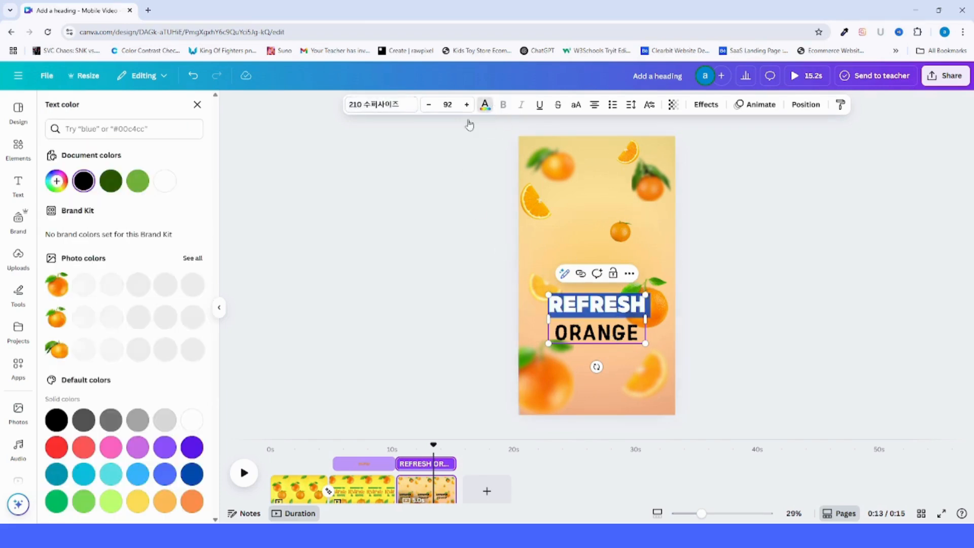
pyautogui.click(110, 180)
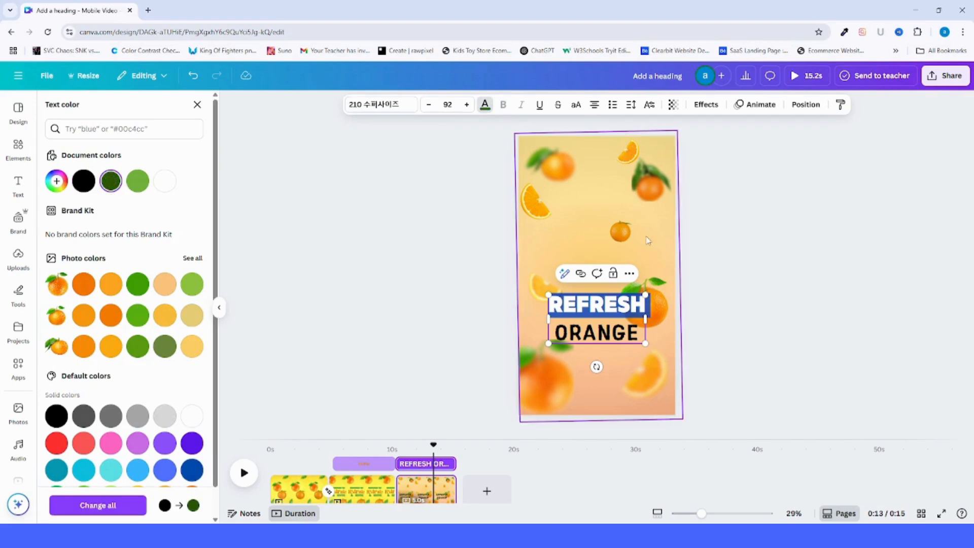
pyautogui.doubleClick(615, 333)
pyautogui.click(138, 285)
pyautogui.click(667, 249)
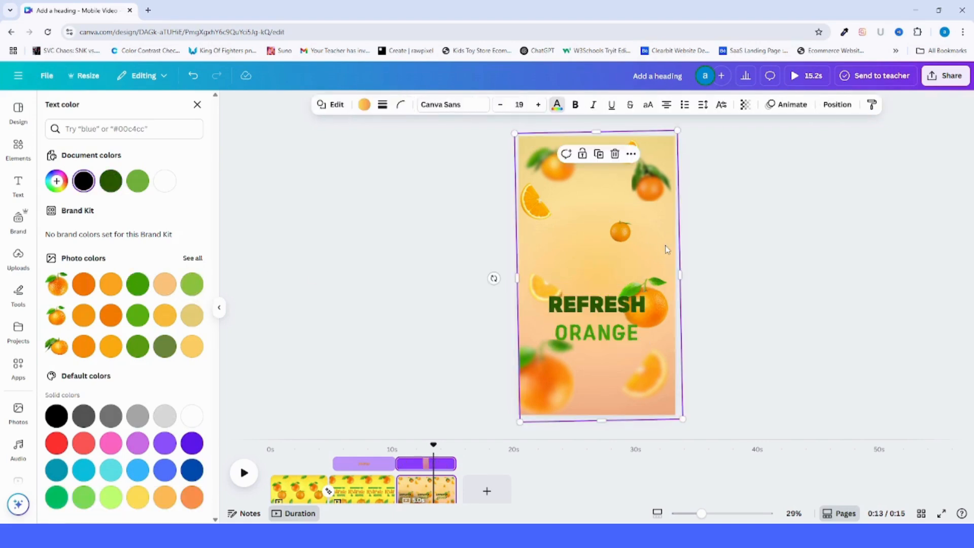
# Apply the Outline effect to the REFRESH ORANGE text with a black outline
pyautogui.click(609, 335)
pyautogui.click(705, 104)
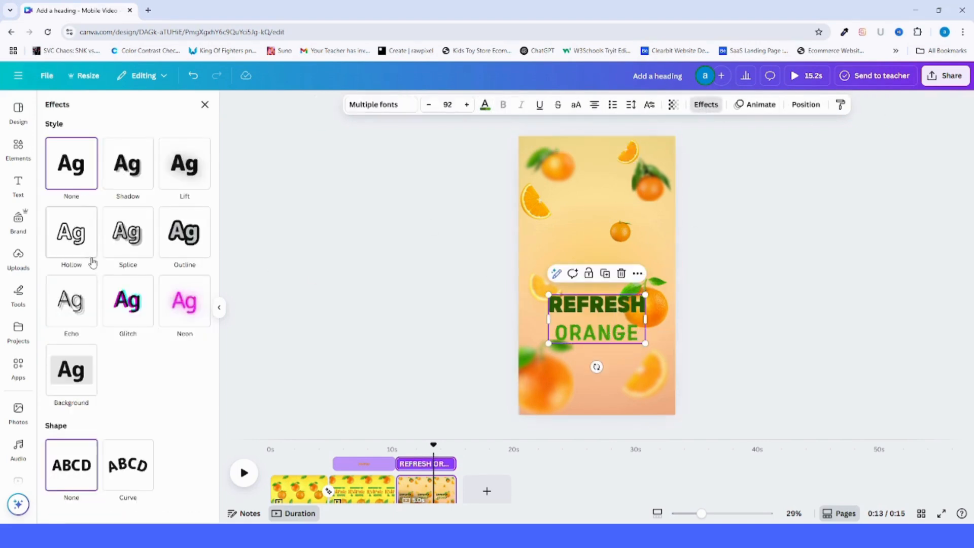
pyautogui.click(177, 248)
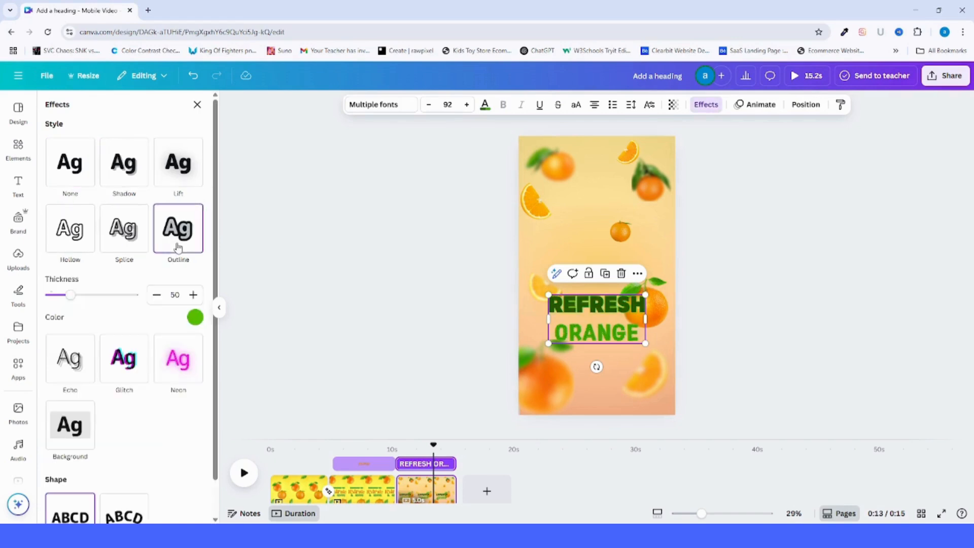
pyautogui.click(195, 319)
pyautogui.click(80, 369)
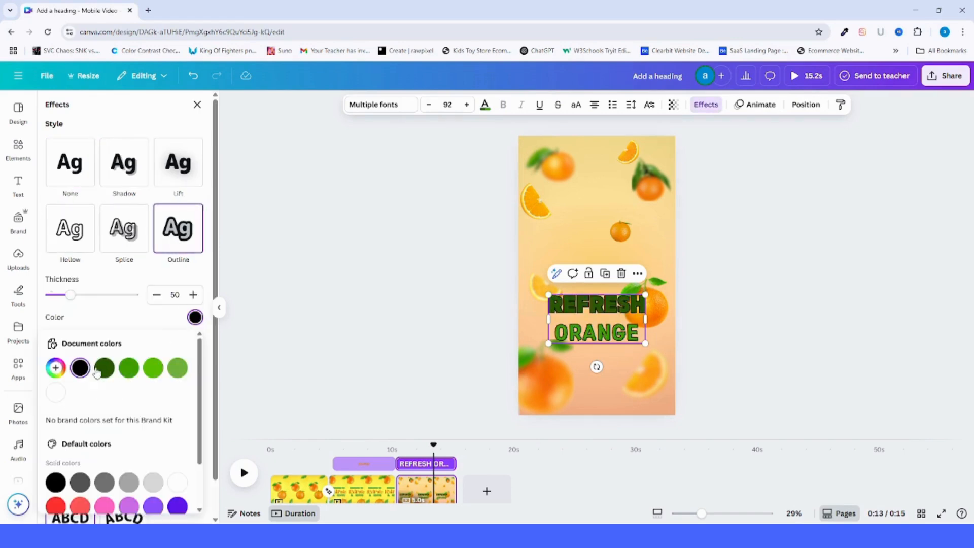
# Widen the text's letter spacing, recolour ORANGE in orange, and set REFRESH to the medium green document colour
pyautogui.click(744, 326)
pyautogui.click(655, 256)
pyautogui.doubleClick(612, 304)
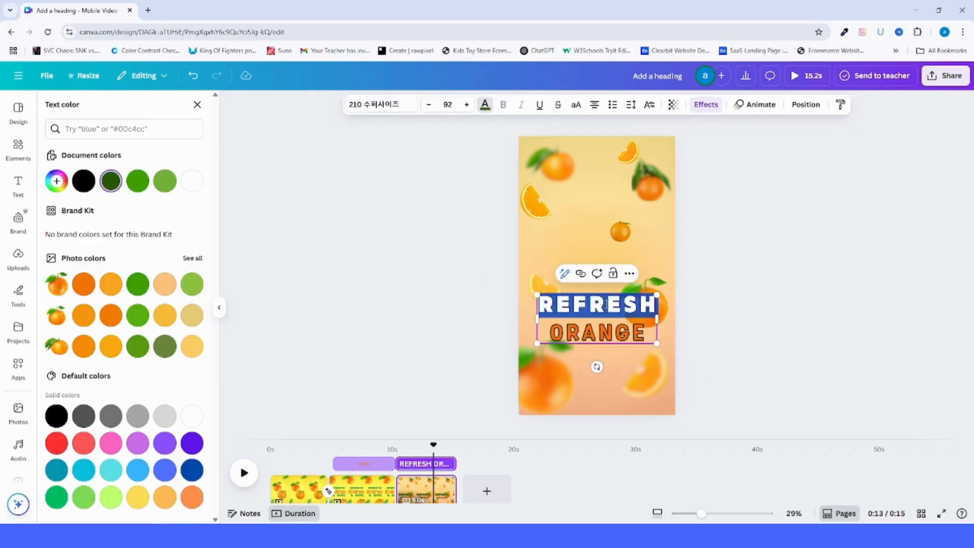
pyautogui.click(133, 189)
pyautogui.click(659, 241)
# Shrink the REFRESH ORANGE text to size 12 and place it over the left orange wedge
pyautogui.click(629, 310)
pyautogui.moveTo(657, 295); pyautogui.dragTo(540, 329)
pyautogui.moveTo(592, 305); pyautogui.dragTo(537, 319)
# Send the small text backward so it is hidden behind the left orange wedge
pyautogui.rightClick(546, 299)
pyautogui.moveTo(590, 333)
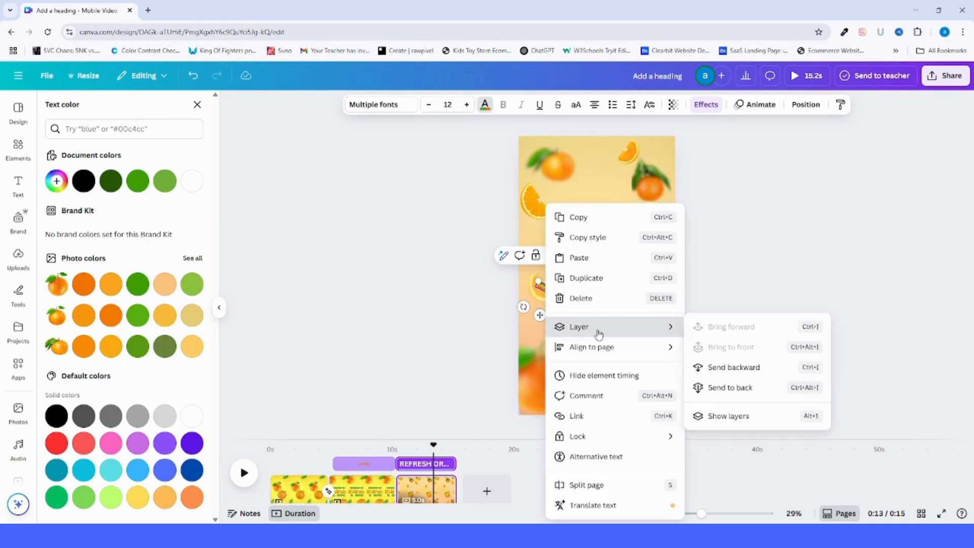
pyautogui.click(754, 367)
pyautogui.click(583, 330)
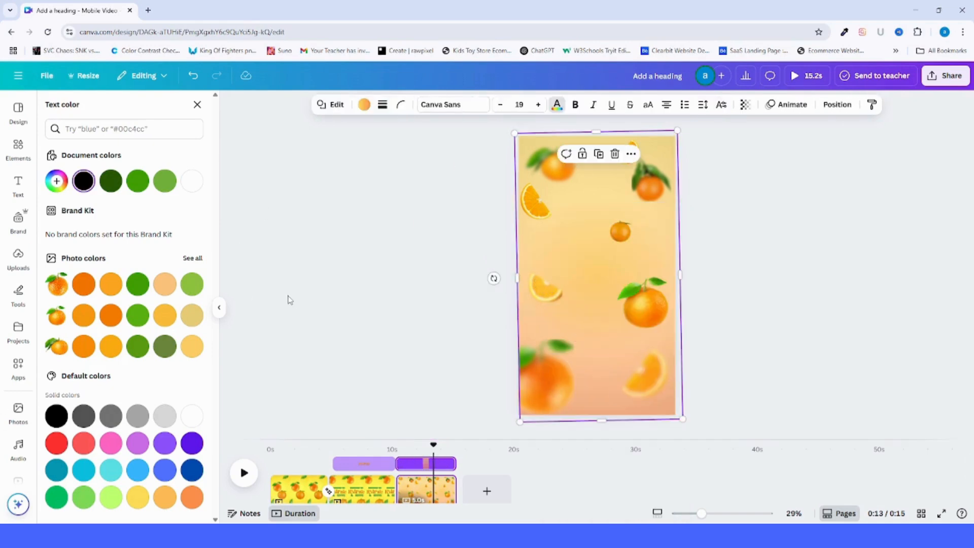
# Add a heading reading "Meet the all new" to the third page
pyautogui.click(19, 191)
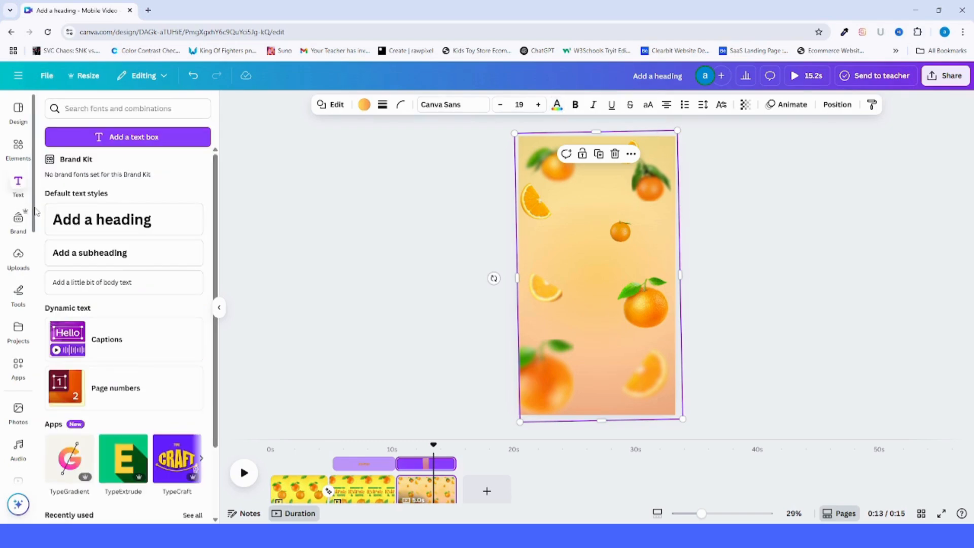
pyautogui.click(101, 219)
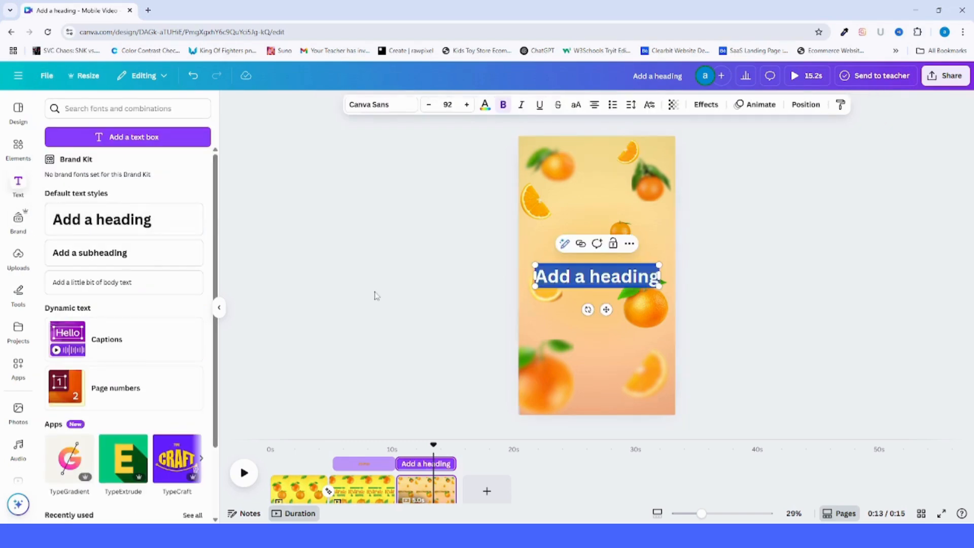
pyautogui.write('MEE')
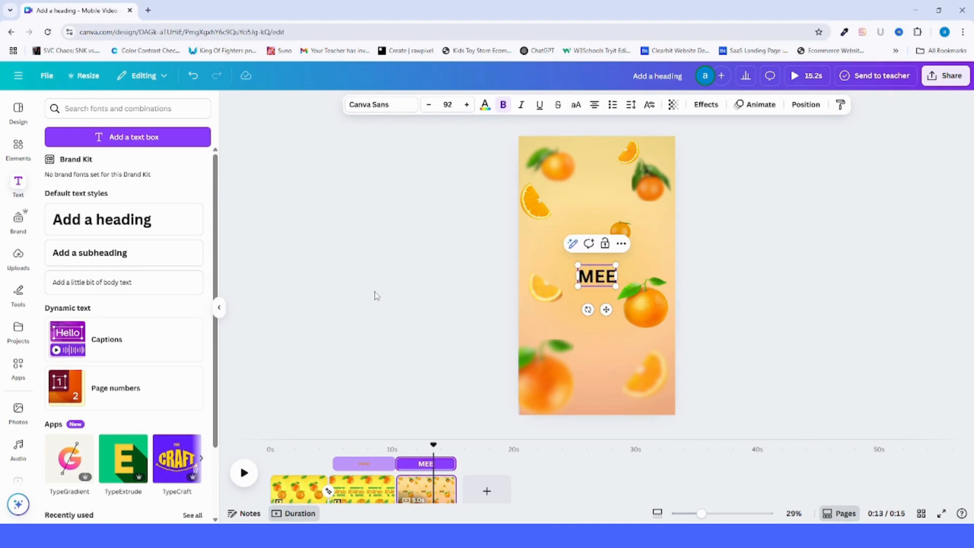
pyautogui.press('BackSpace')
pyautogui.press('BackSpace')
pyautogui.write('eet th')
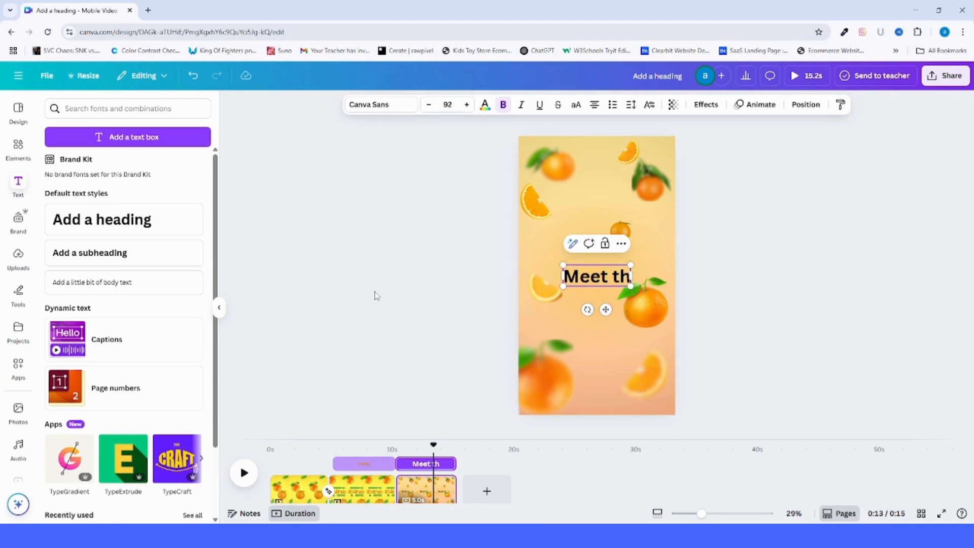
pyautogui.write('e all ne')
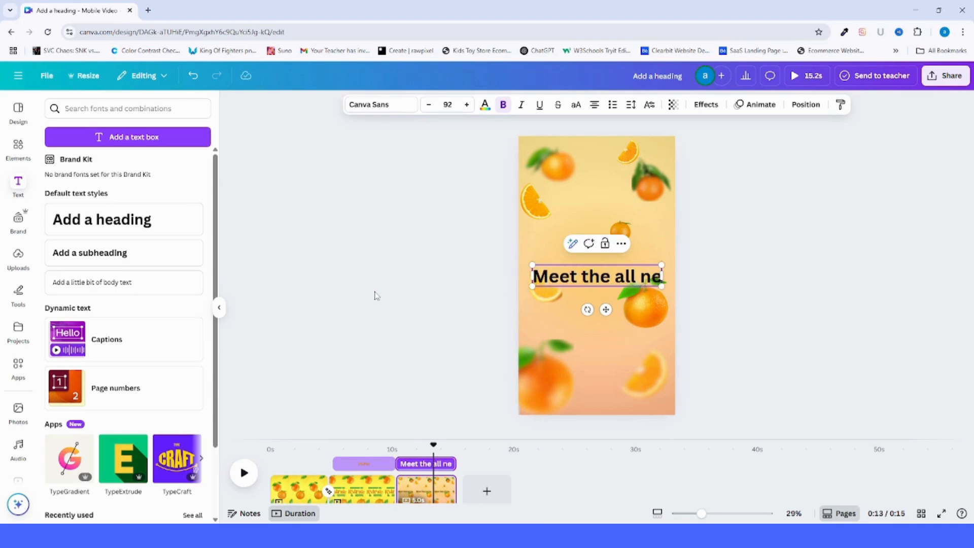
pyautogui.write('w on')
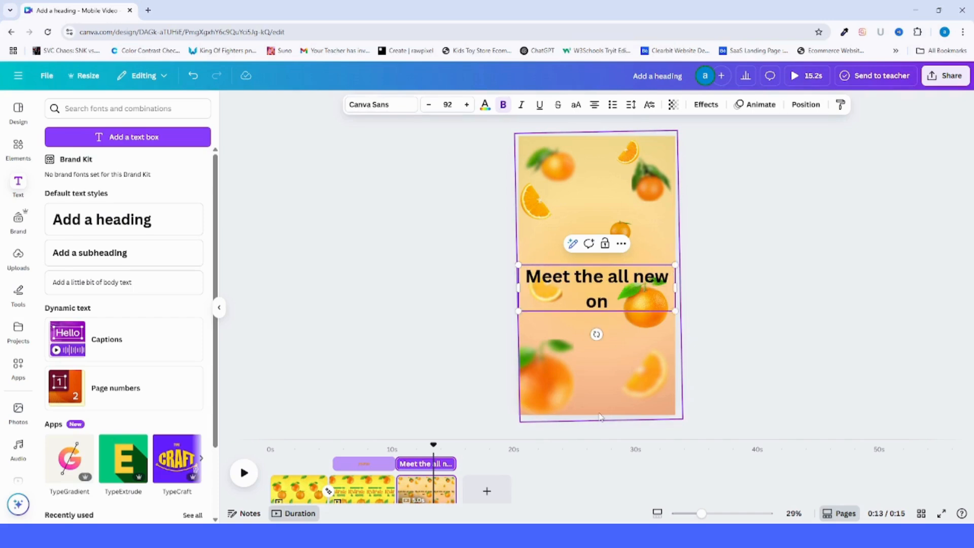
pyautogui.press('BackSpace')
pyautogui.press('BackSpace')
pyautogui.press('BackSpace')
pyautogui.click(737, 322)
# Move the heading up to the page's right side, colour it green #42a001 and apply the Outline effect
pyautogui.moveTo(586, 278); pyautogui.dragTo(695, 212)
pyautogui.click(485, 105)
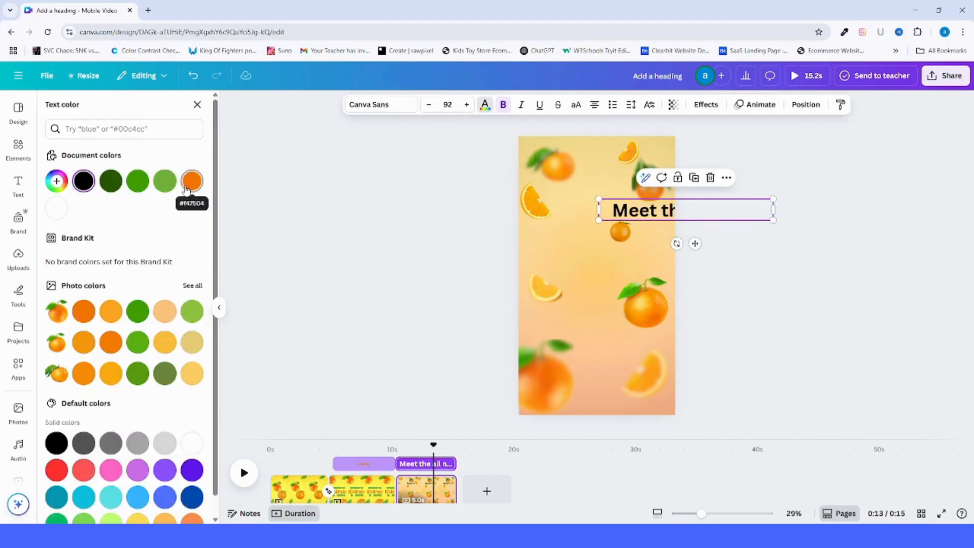
pyautogui.click(138, 181)
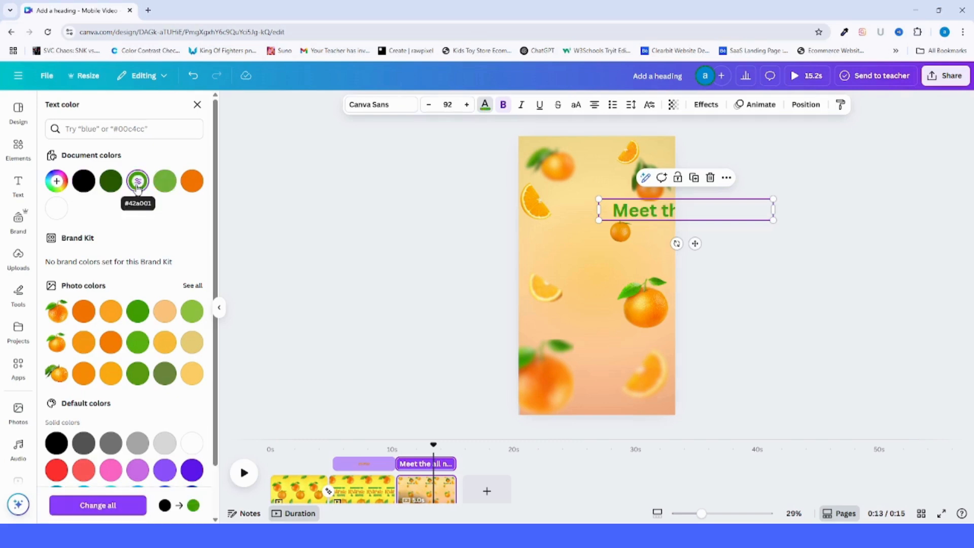
pyautogui.click(706, 104)
pyautogui.click(178, 243)
# Move the "Meet the all new" heading off the page beyond its right edge
pyautogui.click(806, 105)
pyautogui.moveTo(699, 211); pyautogui.dragTo(777, 208)
pyautogui.moveTo(667, 209); pyautogui.dragTo(645, 209)
pyautogui.moveTo(688, 207); pyautogui.dragTo(699, 208)
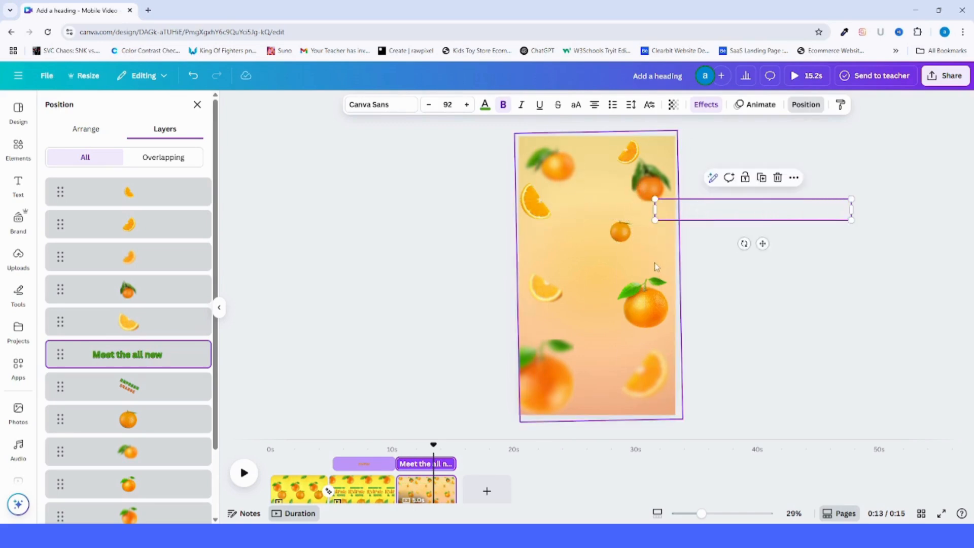
# Search the photos for "orange juice bottle" and add the blue-capped bottle labelled "great fresh taste"
pyautogui.click(18, 151)
pyautogui.click(97, 111)
pyautogui.write('orange juice bottle')
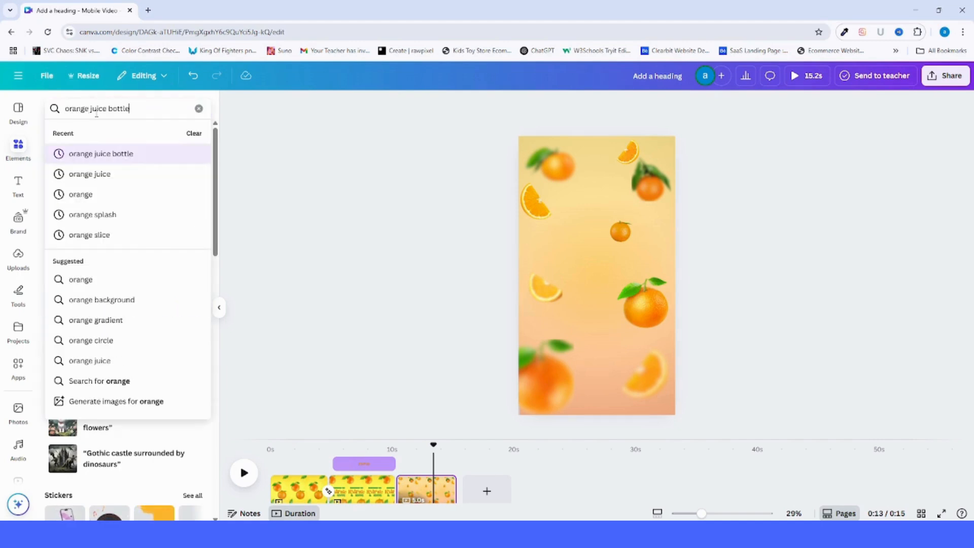
pyautogui.click(84, 153)
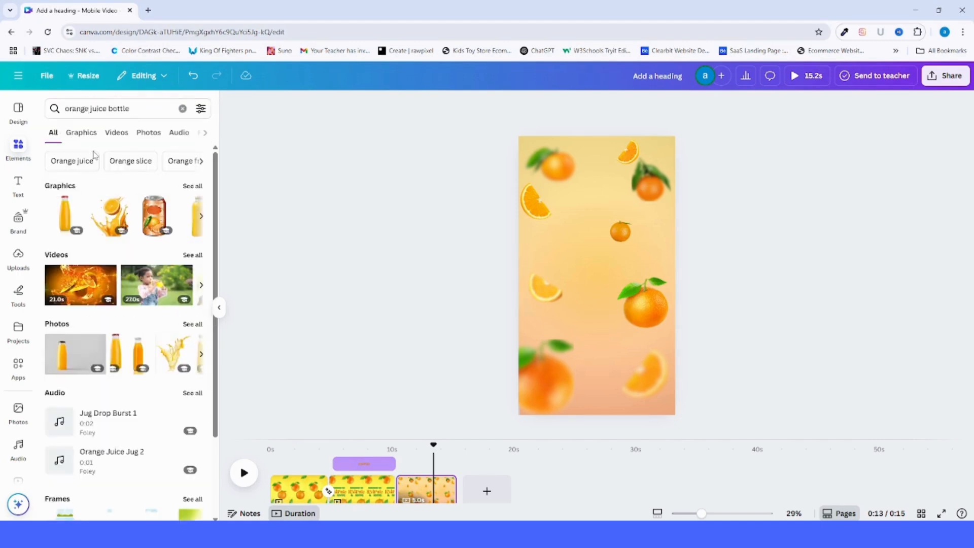
pyautogui.click(155, 133)
pyautogui.scroll(-2, 158, 299)
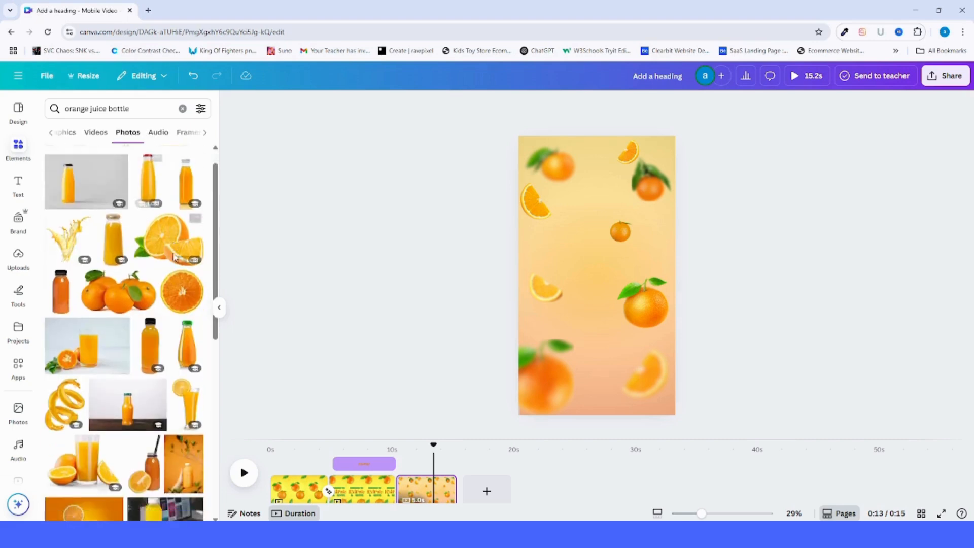
pyautogui.scroll(-6, 159, 299)
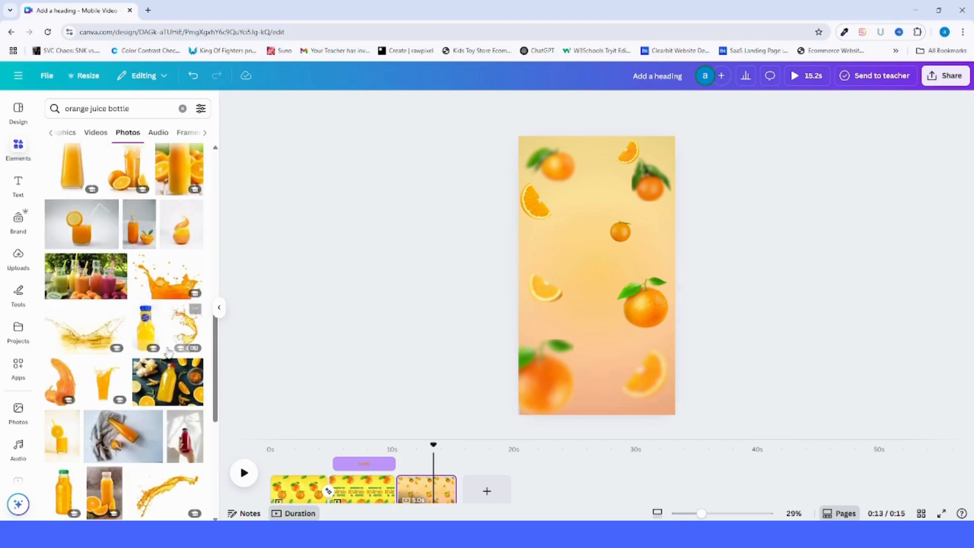
pyautogui.click(146, 327)
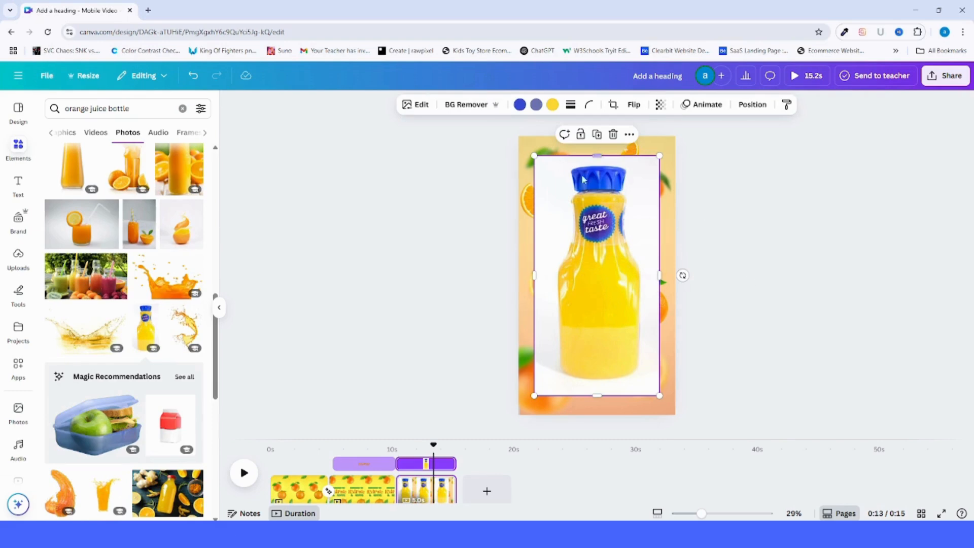
# Recolour the blue of the bottle's cap and label with the orange document colour
pyautogui.click(731, 277)
pyautogui.click(570, 209)
pyautogui.click(520, 105)
pyautogui.click(59, 209)
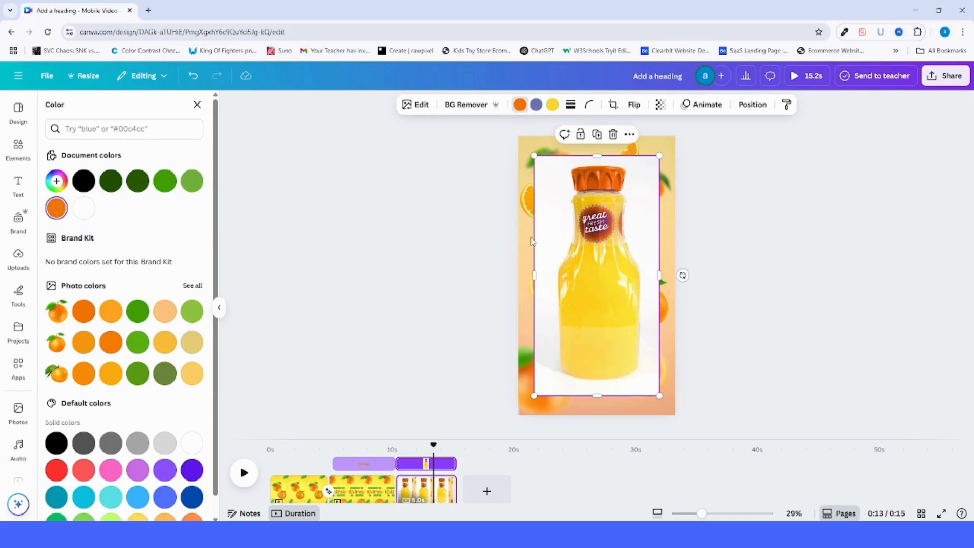
# Cut the bottle out of its background and side margins, and shrink it into the page's upper middle
pyautogui.moveTo(535, 276); pyautogui.dragTo(553, 274)
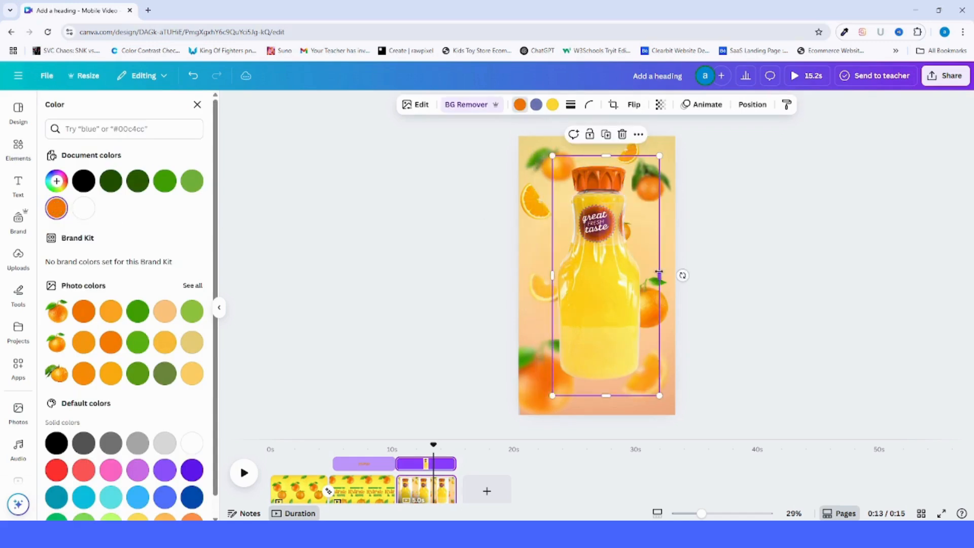
pyautogui.moveTo(659, 275); pyautogui.dragTo(642, 274)
pyautogui.moveTo(642, 274); pyautogui.dragTo(646, 274)
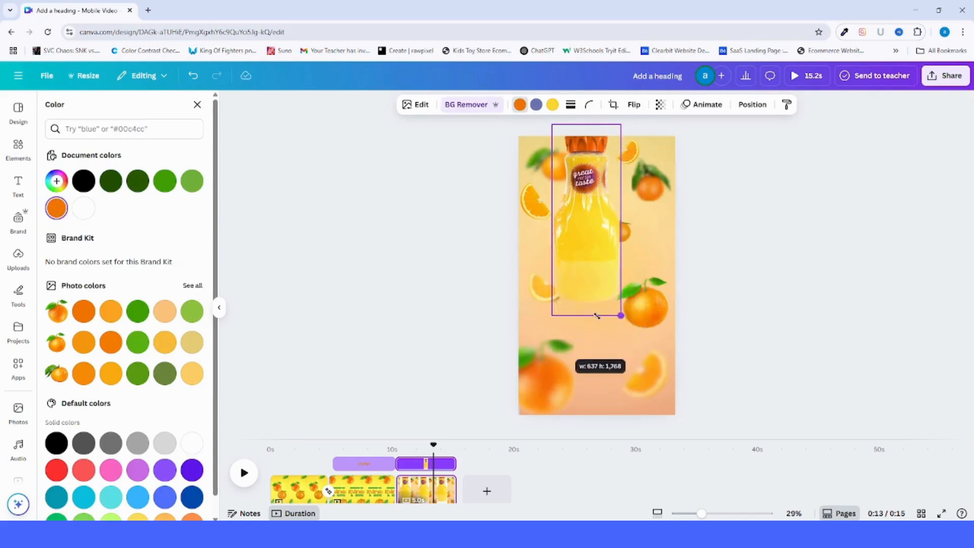
pyautogui.moveTo(599, 317); pyautogui.dragTo(597, 233)
pyautogui.moveTo(596, 232); pyautogui.dragTo(607, 259)
# Search for "orange splash" photos and add the V-shaped yellow juice splash with its background removed
pyautogui.write('orange')
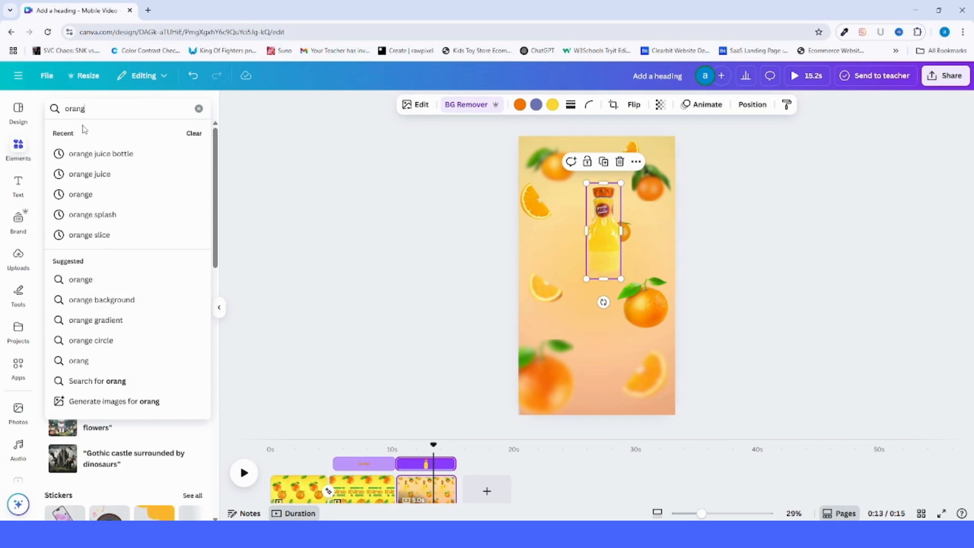
pyautogui.click(92, 214)
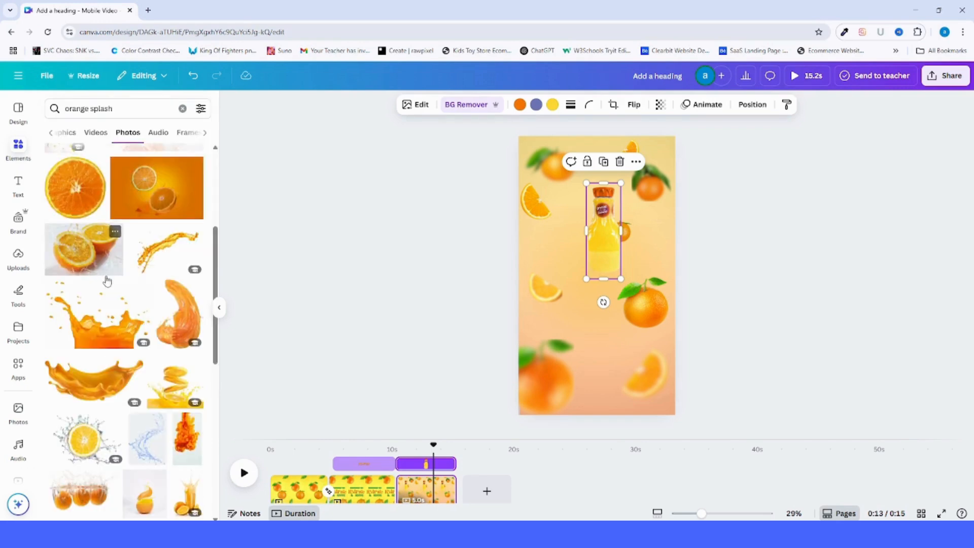
pyautogui.scroll(3, 133, 276)
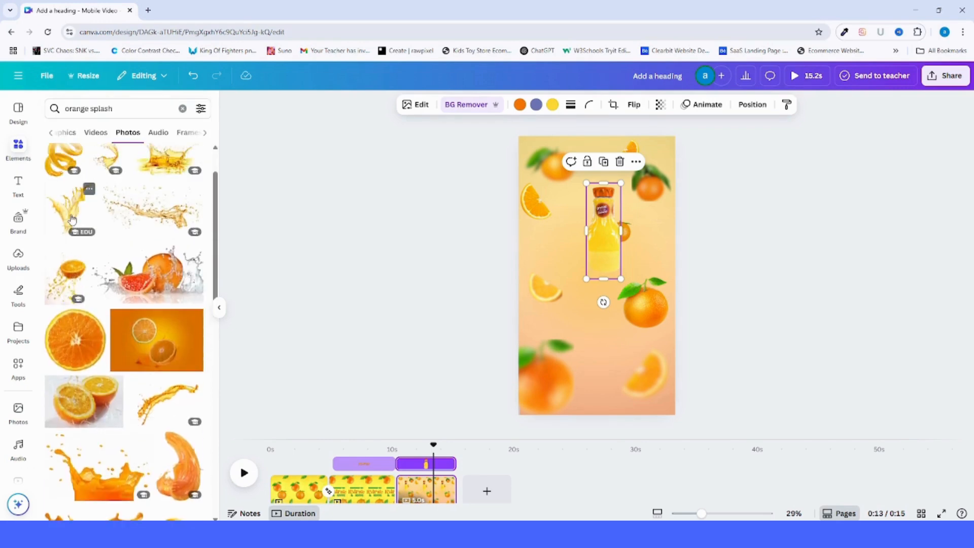
pyautogui.click(79, 219)
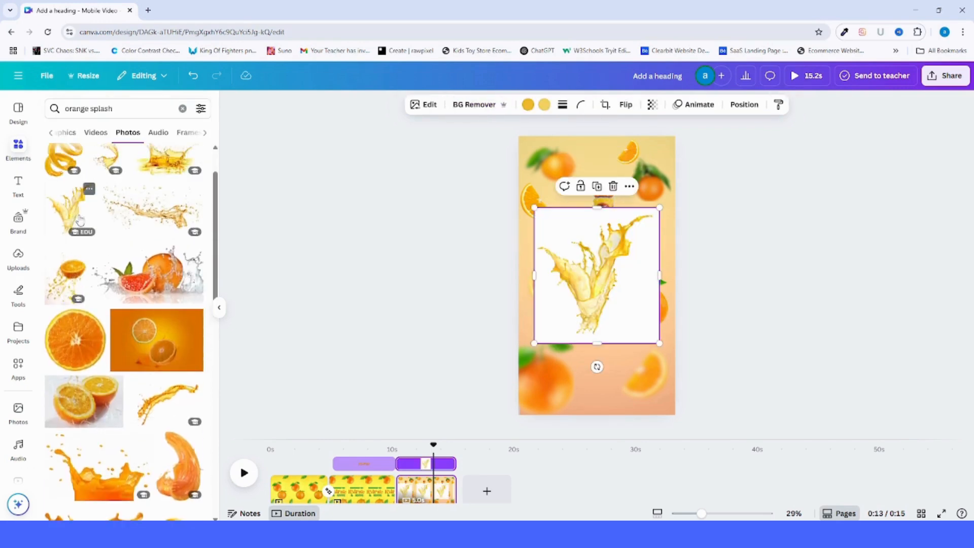
pyautogui.click(491, 105)
# Move the juice splash over the bottle and send it to the back
pyautogui.moveTo(608, 285); pyautogui.dragTo(623, 229)
pyautogui.rightClick(604, 249)
pyautogui.click(603, 243)
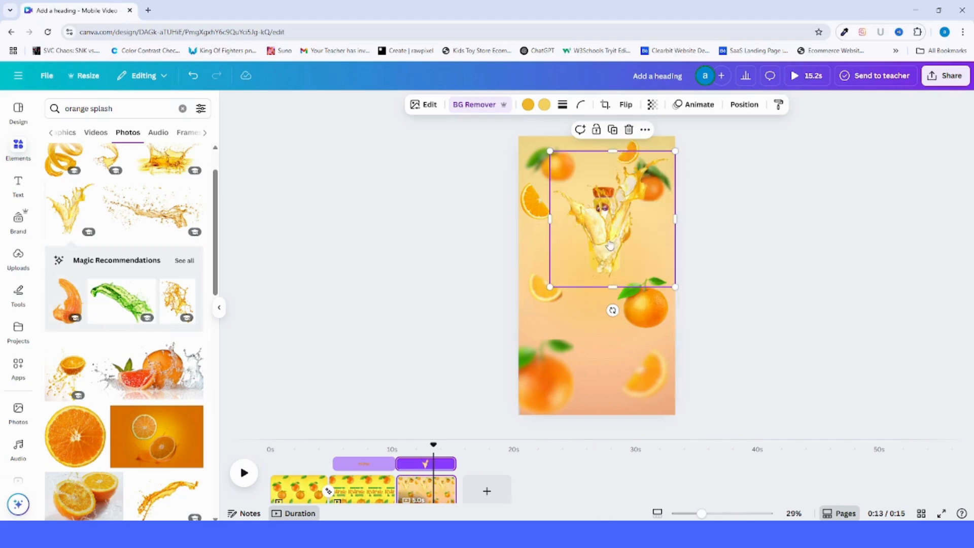
pyautogui.rightClick(610, 245)
pyautogui.moveTo(642, 285)
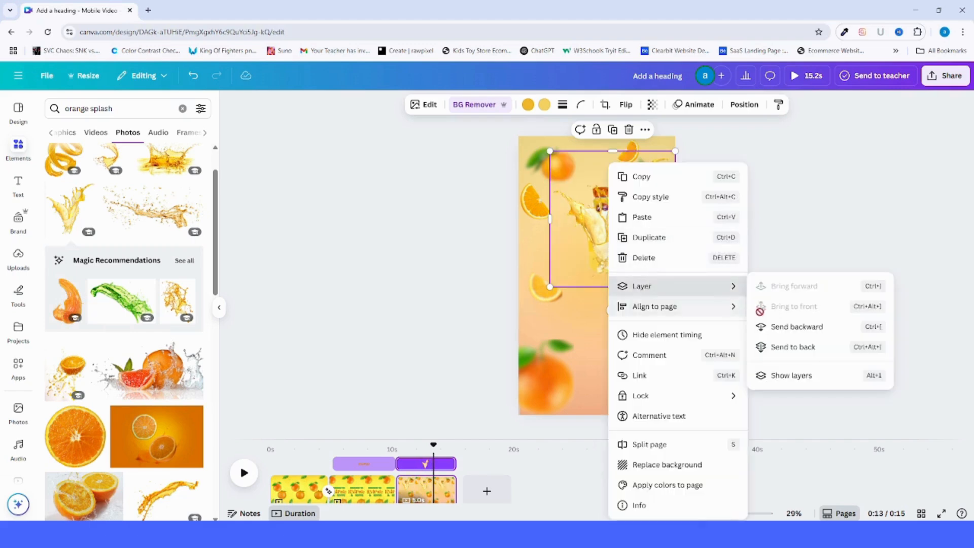
pyautogui.click(802, 346)
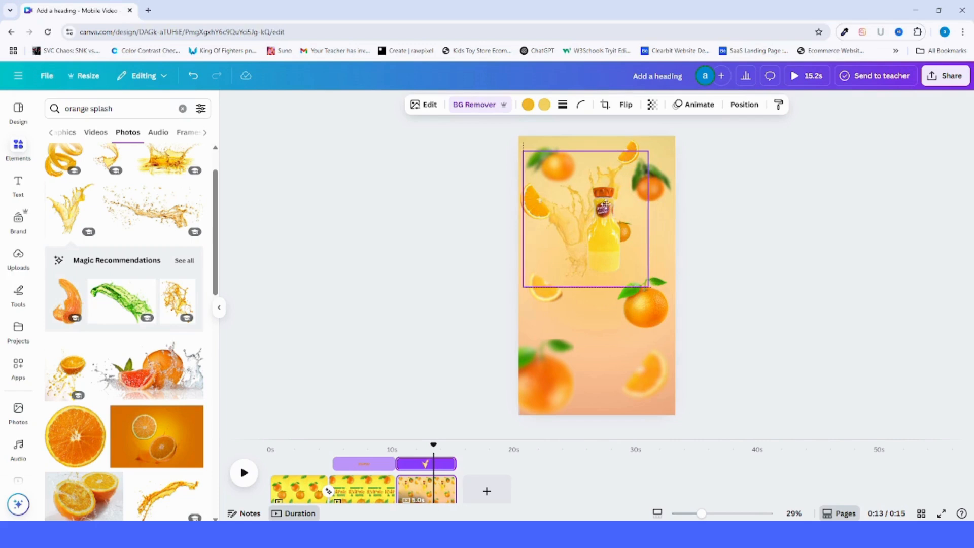
# Reorder the splash to the layer directly beneath the bottle, and centre and enlarge it around the bottle
pyautogui.click(745, 104)
pyautogui.moveTo(166, 206)
pyautogui.mouseDown()
pyautogui.moveTo(200, 461)
pyautogui.moveTo(165, 160)
pyautogui.moveTo(164, 223)
pyautogui.mouseUp()
pyautogui.moveTo(634, 168); pyautogui.dragTo(647, 166)
pyautogui.moveTo(550, 142); pyautogui.dragTo(545, 137)
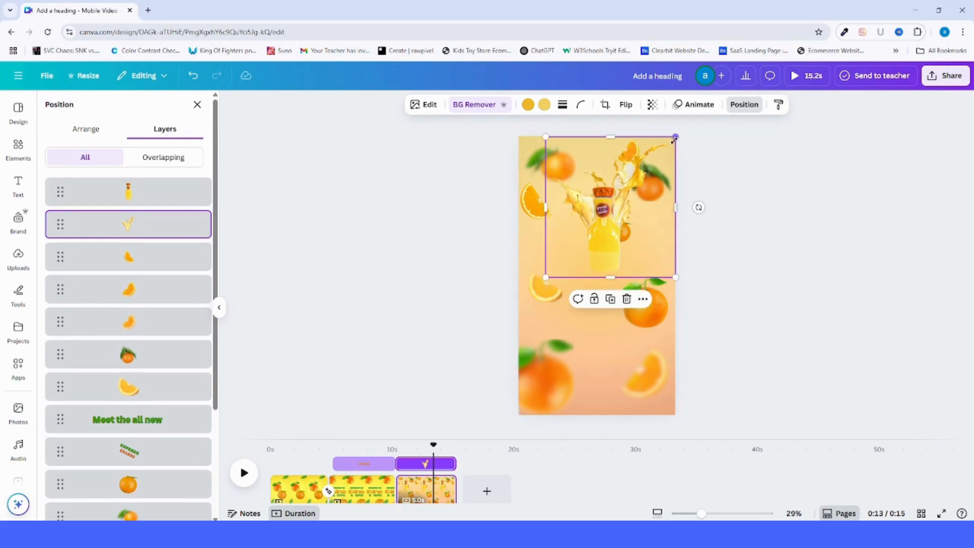
pyautogui.moveTo(675, 139); pyautogui.dragTo(678, 136)
# Group the bottle with the splash and move the group off the page above its top edge
pyautogui.keyDown('shift'); pyautogui.click(202, 188); pyautogui.keyUp('shift')
pyautogui.click(579, 300)
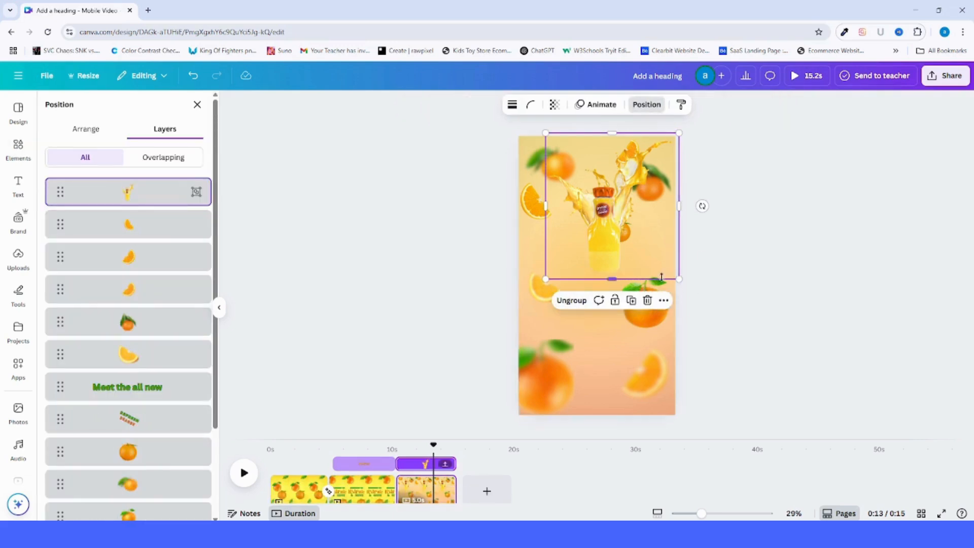
pyautogui.moveTo(628, 239); pyautogui.dragTo(613, 118)
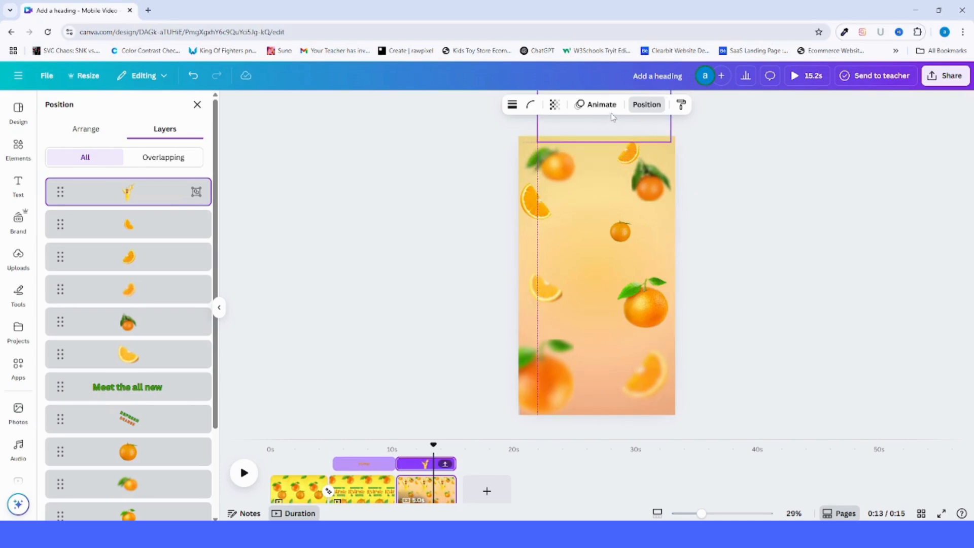
pyautogui.click(750, 240)
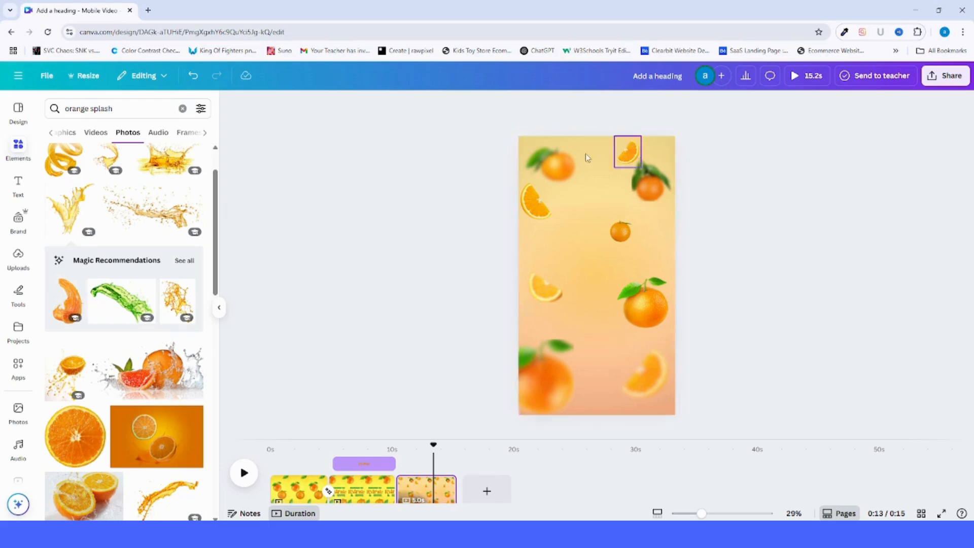
# Duplicate the third page and move the bottle-and-splash group down to the centre of the copy
pyautogui.rightClick(442, 495)
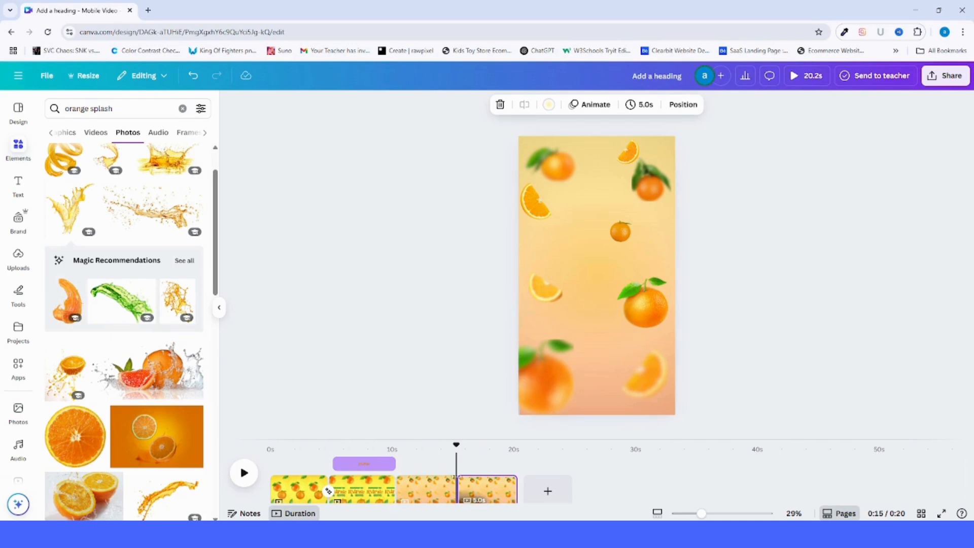
pyautogui.moveTo(458, 446); pyautogui.dragTo(480, 445)
pyautogui.click(547, 378)
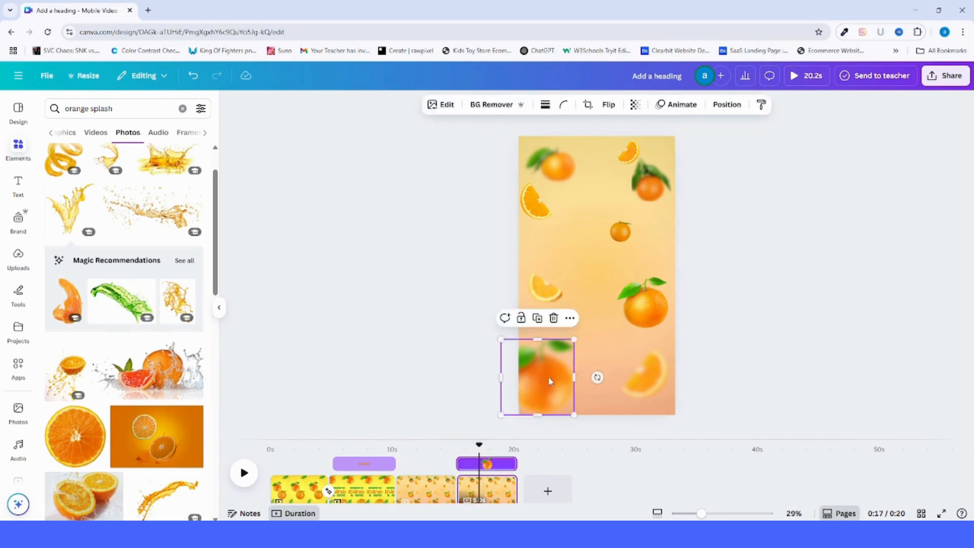
pyautogui.click(603, 135)
pyautogui.moveTo(602, 137); pyautogui.dragTo(603, 329)
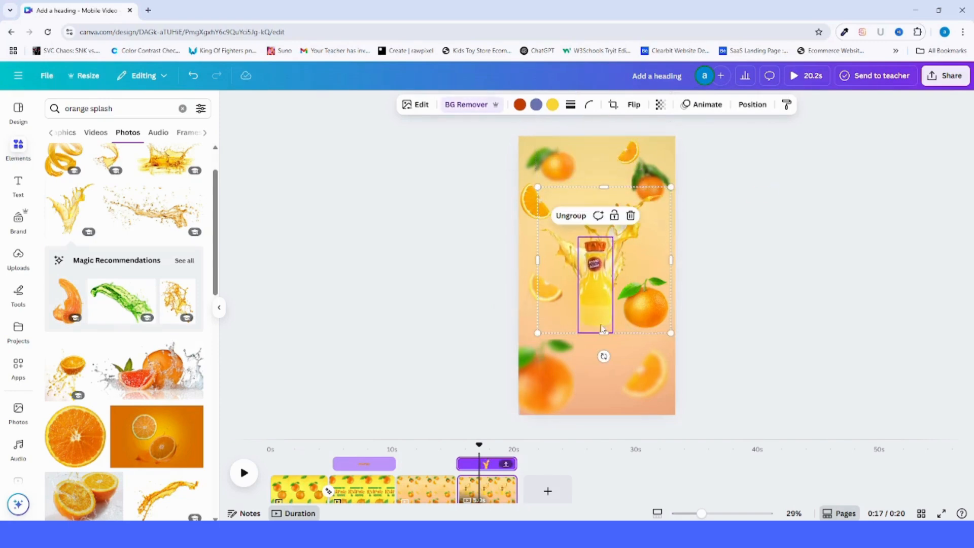
# Ungroup the bottle and splash, and enlarge the bottle to about 306 by 849
pyautogui.click(572, 216)
pyautogui.click(744, 298)
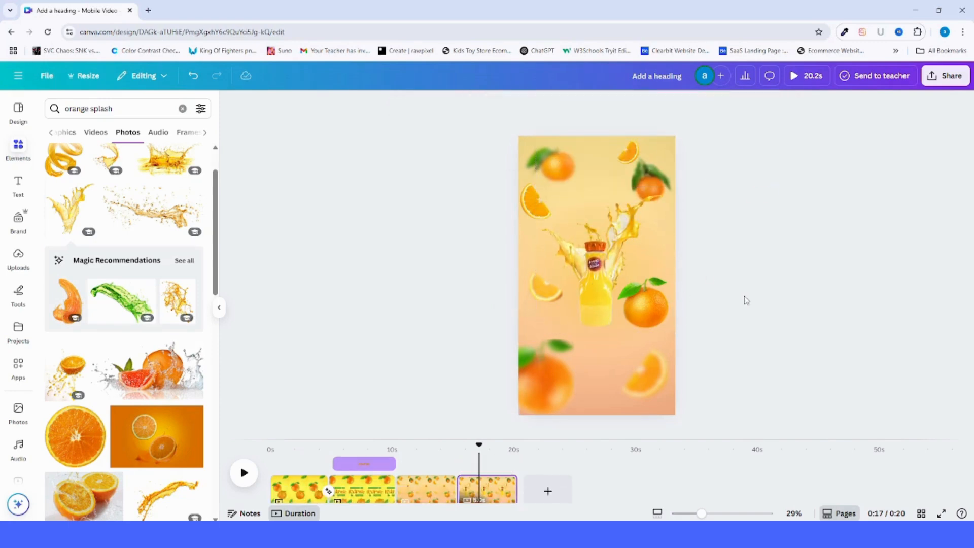
pyautogui.click(597, 269)
pyautogui.moveTo(613, 237); pyautogui.dragTo(621, 211)
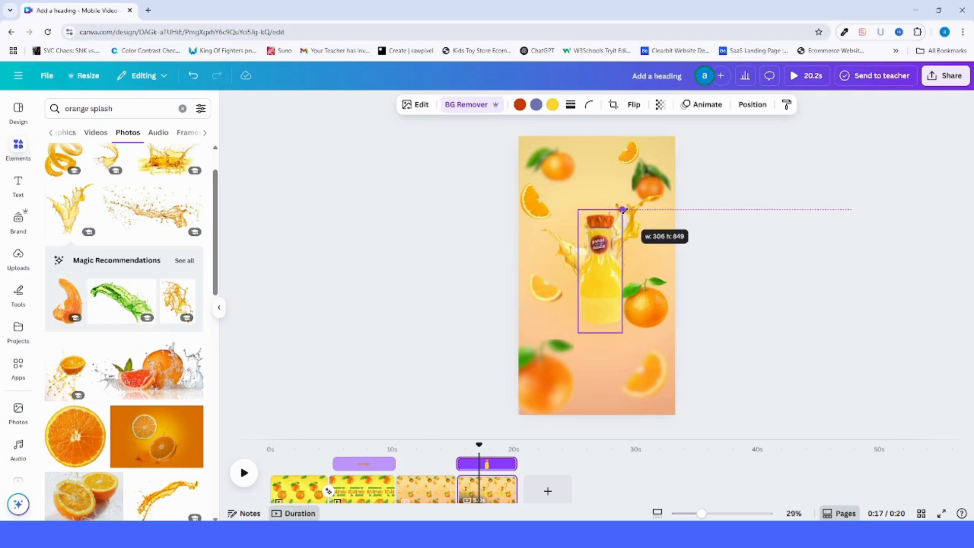
# Enlarge the juice splash around the bottle and trim its timing to start at about 17 seconds
pyautogui.click(602, 278)
pyautogui.moveTo(668, 185); pyautogui.dragTo(679, 178)
pyautogui.moveTo(459, 464); pyautogui.dragTo(479, 464)
# Ungroup the bottle and juice splash above the top edge of the third page
pyautogui.click(410, 488)
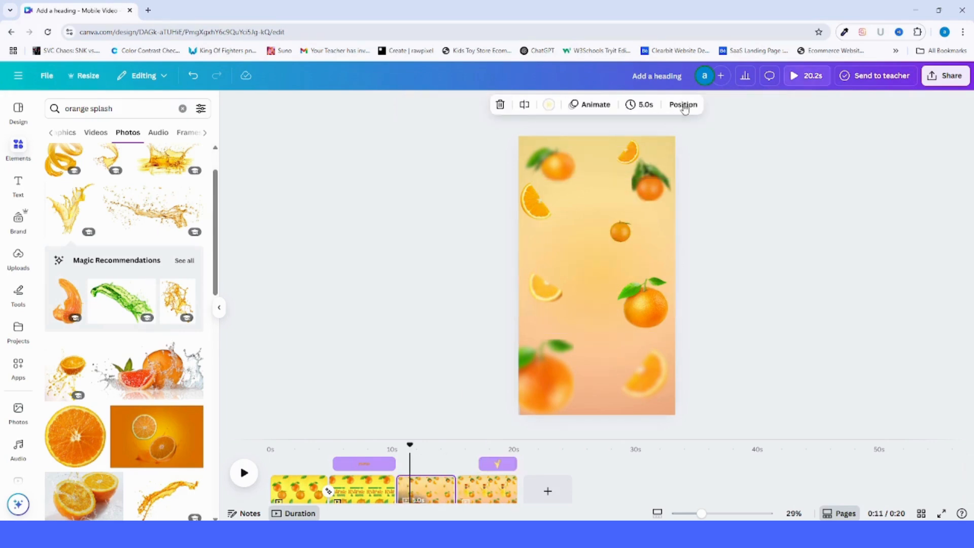
pyautogui.click(685, 105)
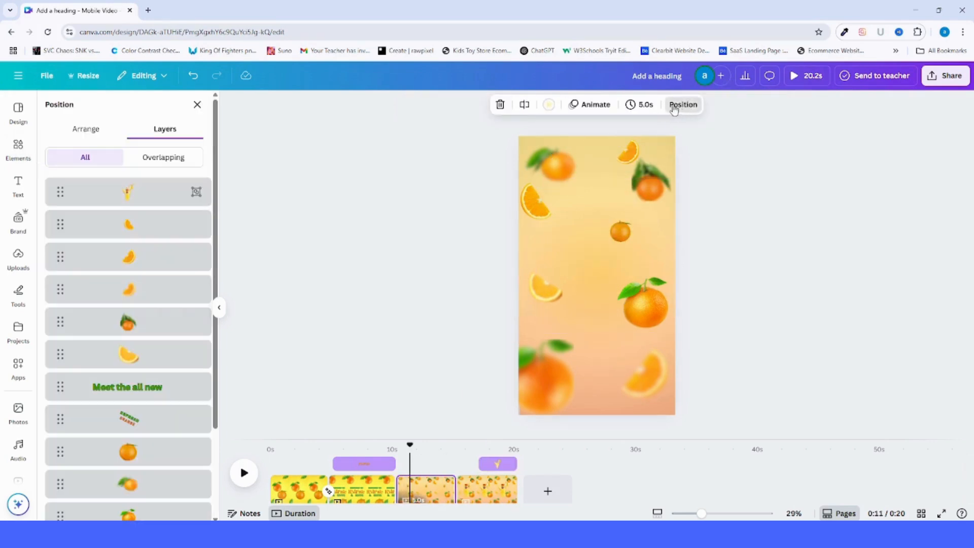
pyautogui.click(150, 206)
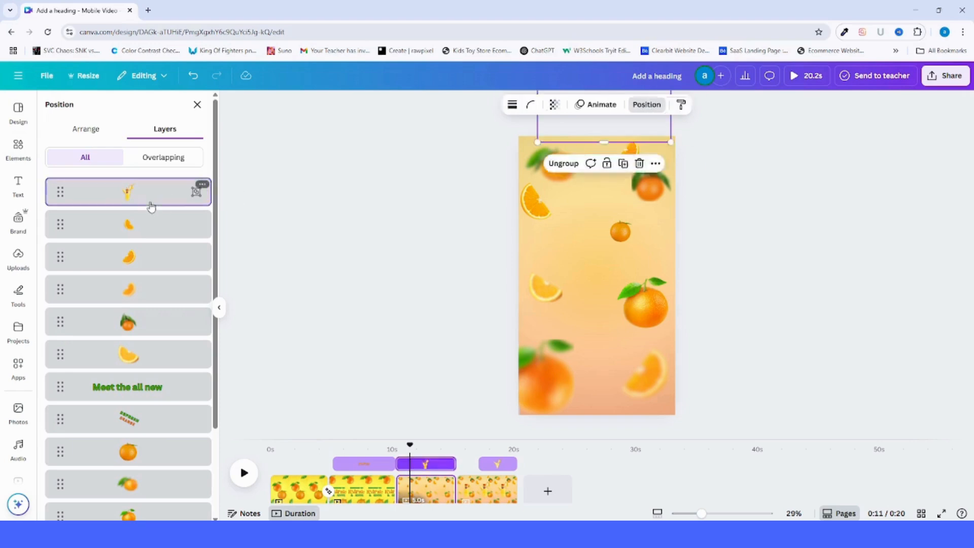
pyautogui.click(564, 164)
pyautogui.click(682, 104)
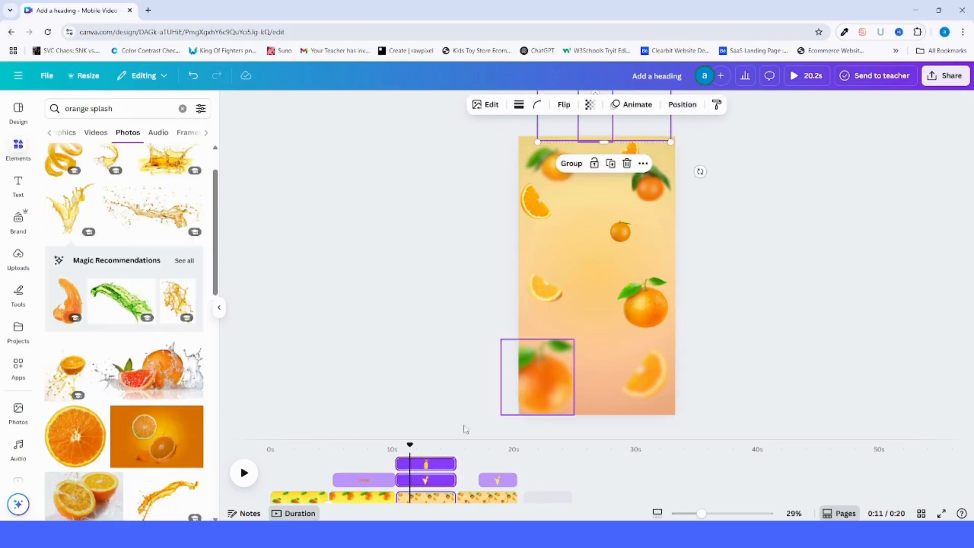
pyautogui.click(441, 360)
# Add a Match & Move transition between the third page and the fourth page
pyautogui.click(479, 488)
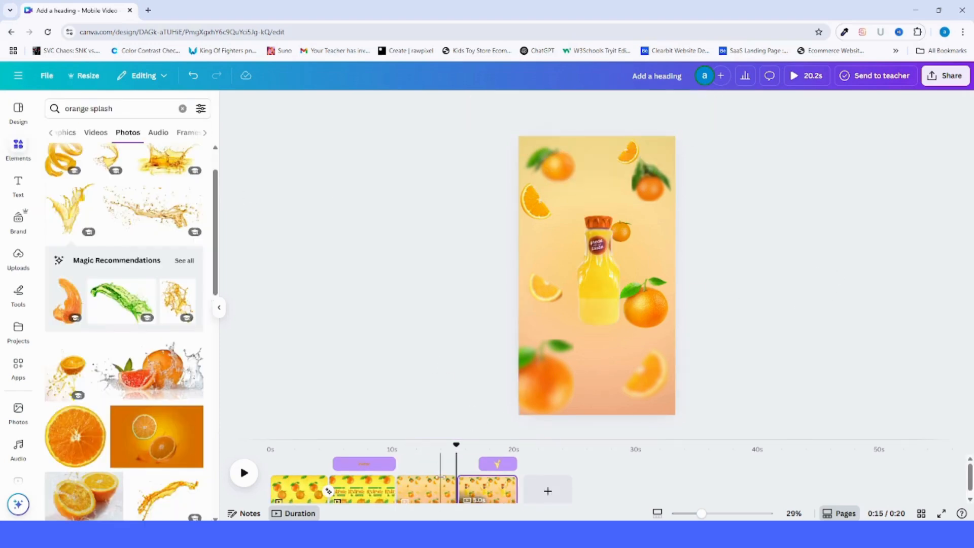
pyautogui.rightClick(429, 489)
pyautogui.click(502, 435)
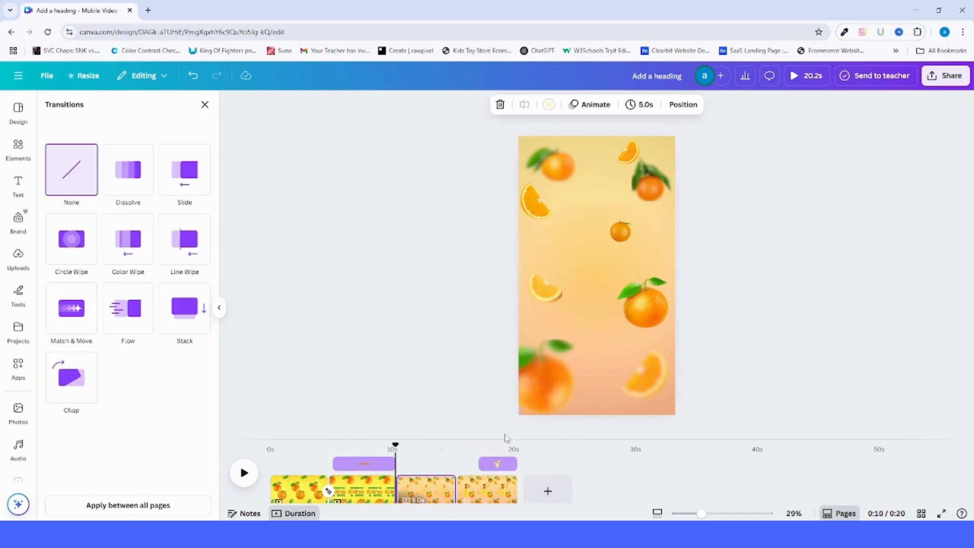
pyautogui.click(58, 304)
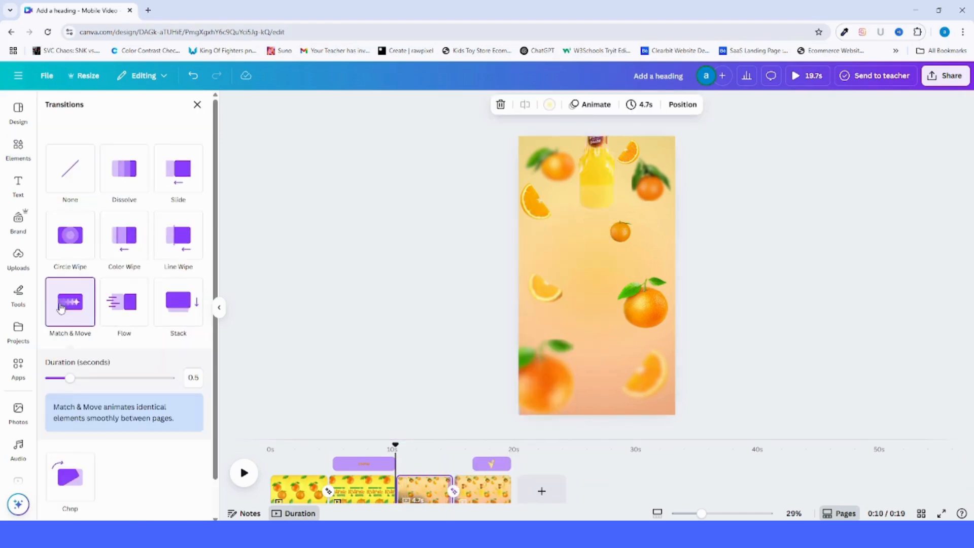
# Apply the Breathe animation to the juice splash on the fourth page and raise its scale to the maximum
pyautogui.moveTo(394, 447); pyautogui.dragTo(472, 456)
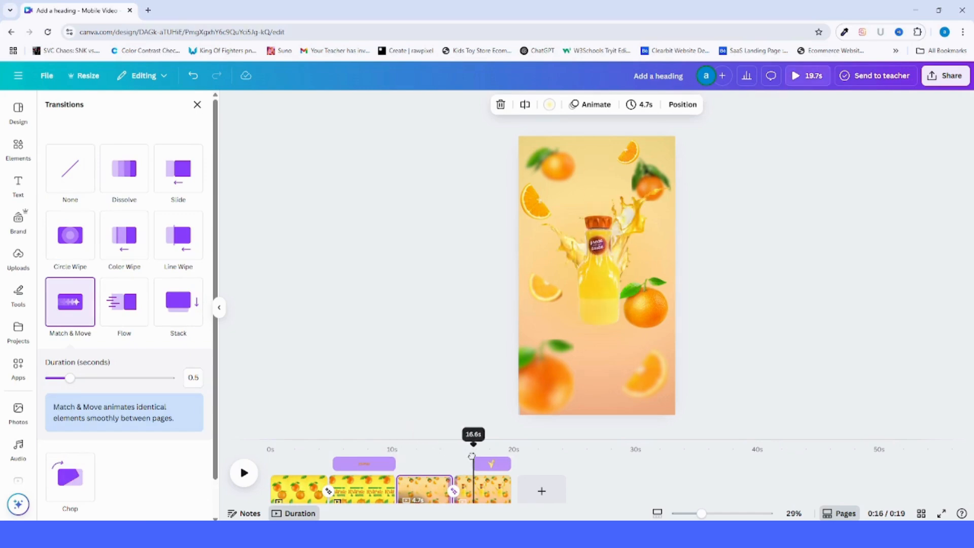
pyautogui.click(488, 466)
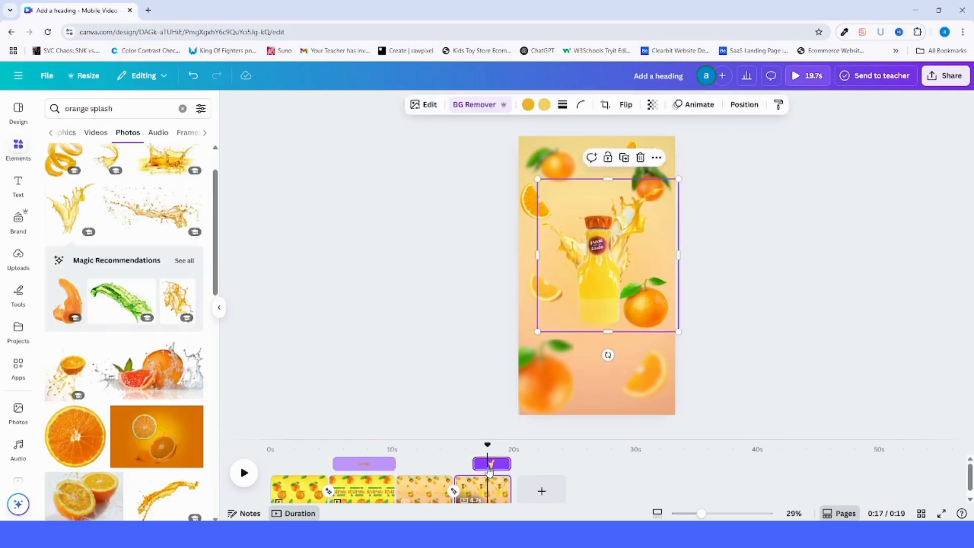
pyautogui.click(699, 105)
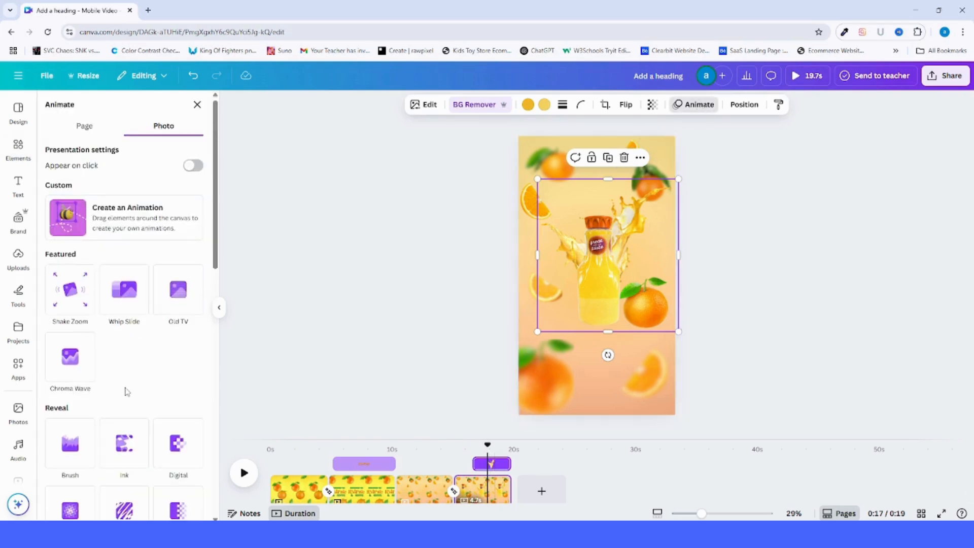
pyautogui.scroll(-5, 123, 391)
pyautogui.scroll(-2, 150, 417)
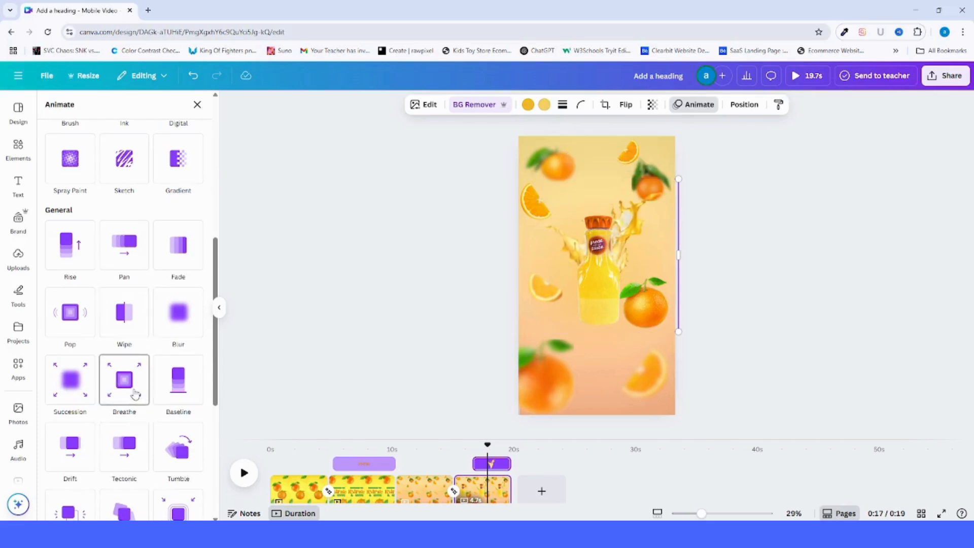
pyautogui.click(136, 395)
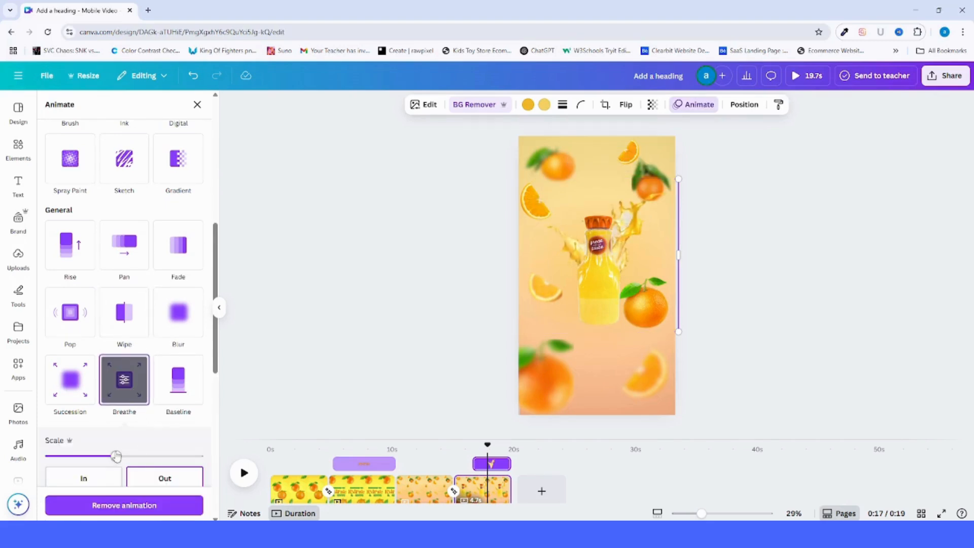
pyautogui.moveTo(115, 456); pyautogui.dragTo(243, 465)
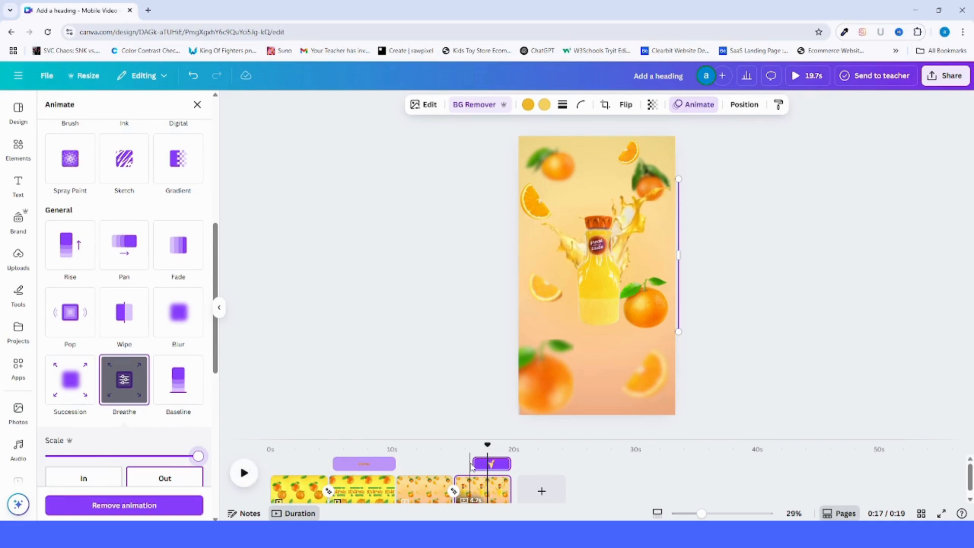
# Extend the splash's timing to start at about 16 seconds and preview the bottle reveal from about 14 seconds
pyautogui.moveTo(473, 467); pyautogui.dragTo(467, 464)
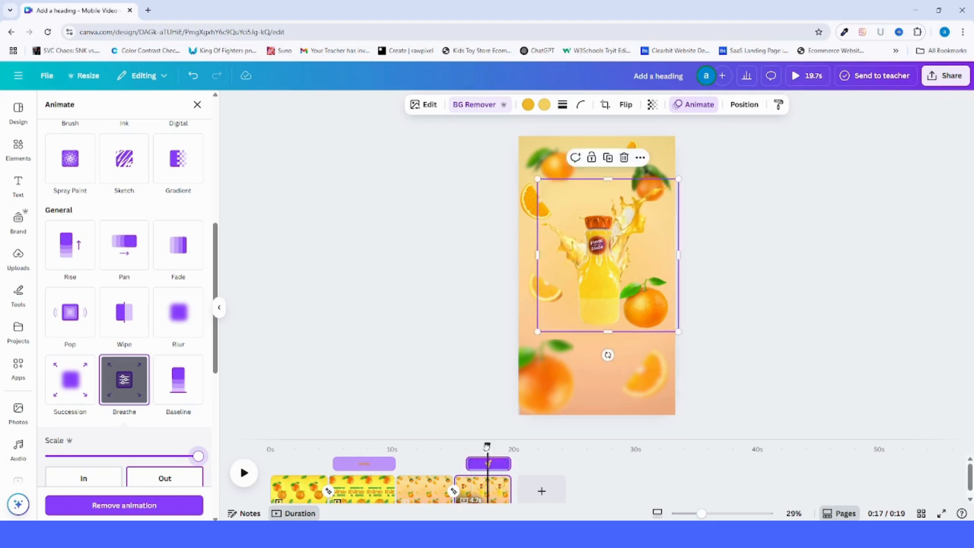
pyautogui.click(446, 450)
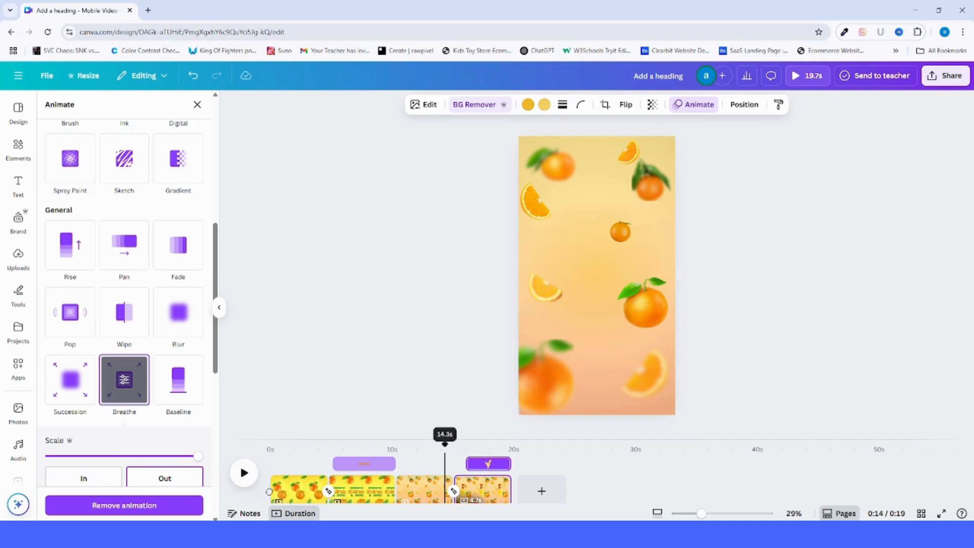
pyautogui.click(249, 472)
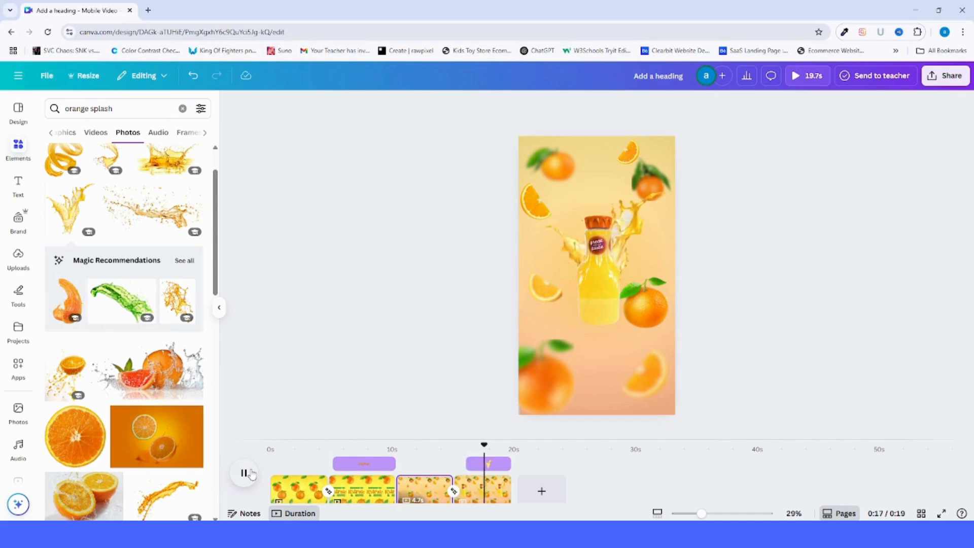
pyautogui.click(244, 473)
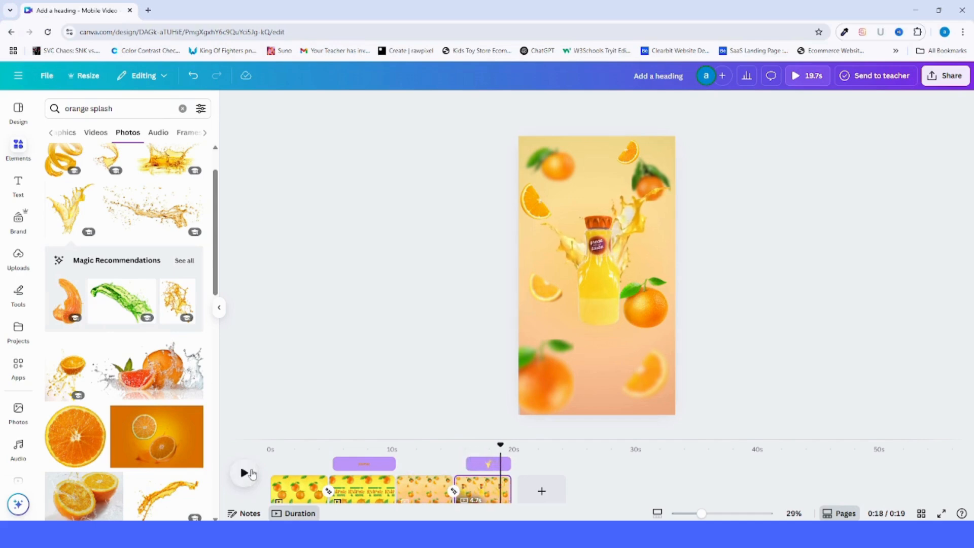
# Create a custom animation moving the blurred bottom-left orange slightly upward and set its movement style to Smooth
pyautogui.click(219, 309)
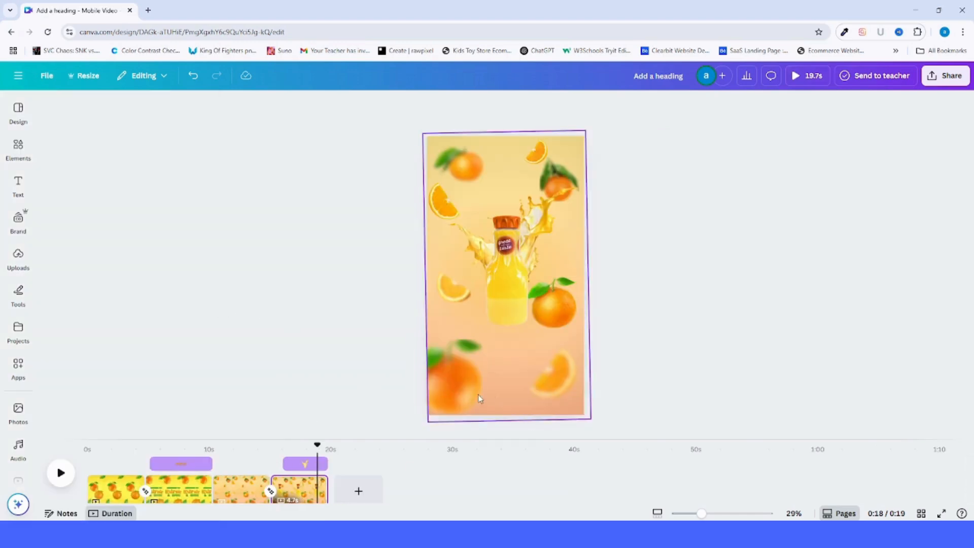
pyautogui.click(470, 390)
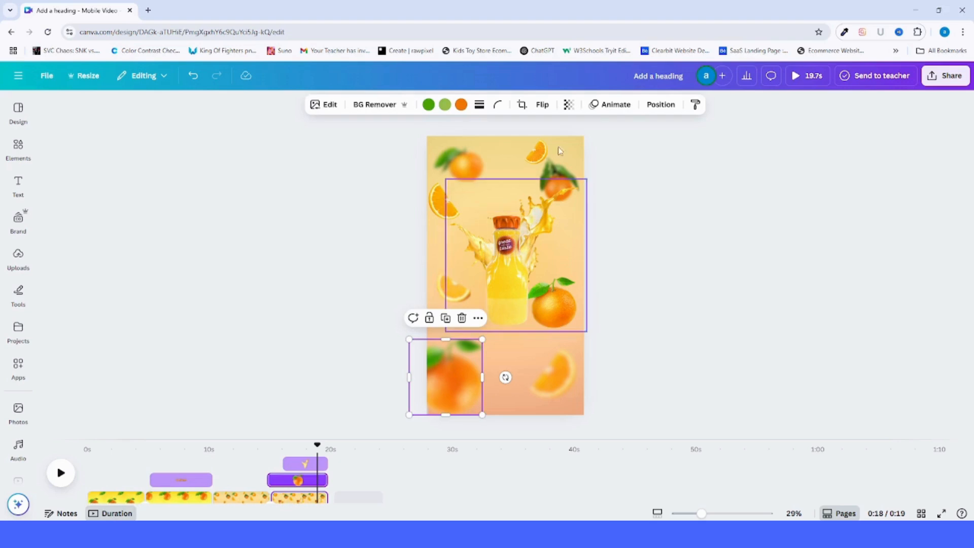
pyautogui.click(610, 104)
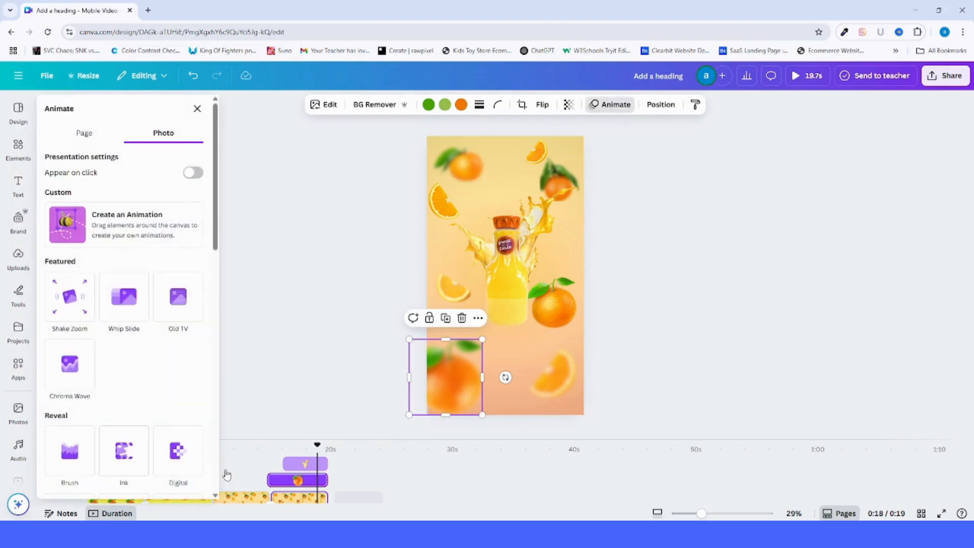
pyautogui.click(145, 240)
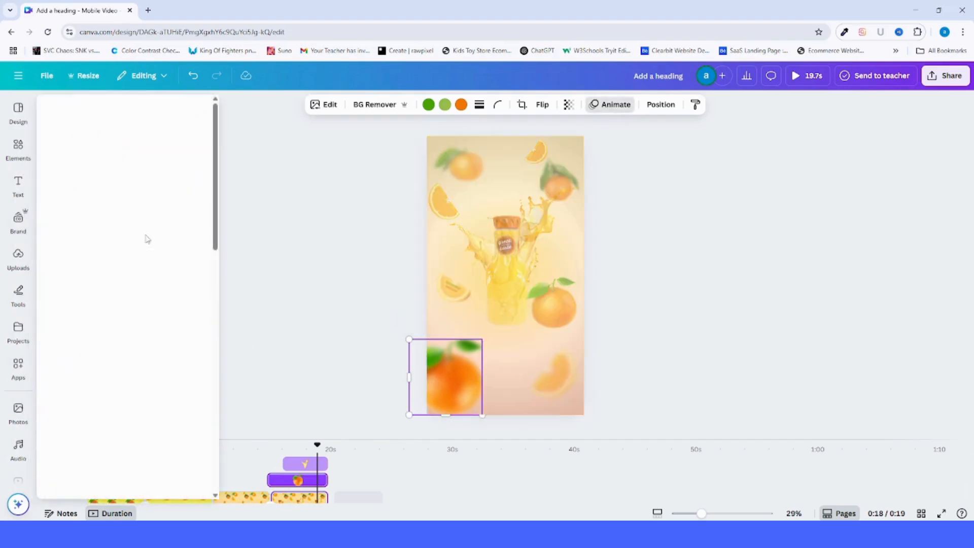
pyautogui.moveTo(447, 387); pyautogui.dragTo(452, 350)
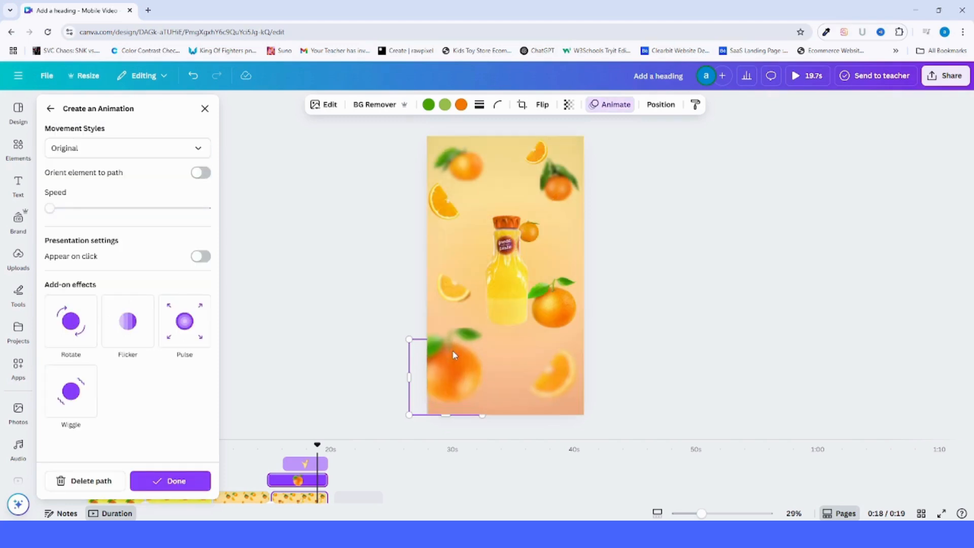
pyautogui.click(175, 158)
pyautogui.click(157, 203)
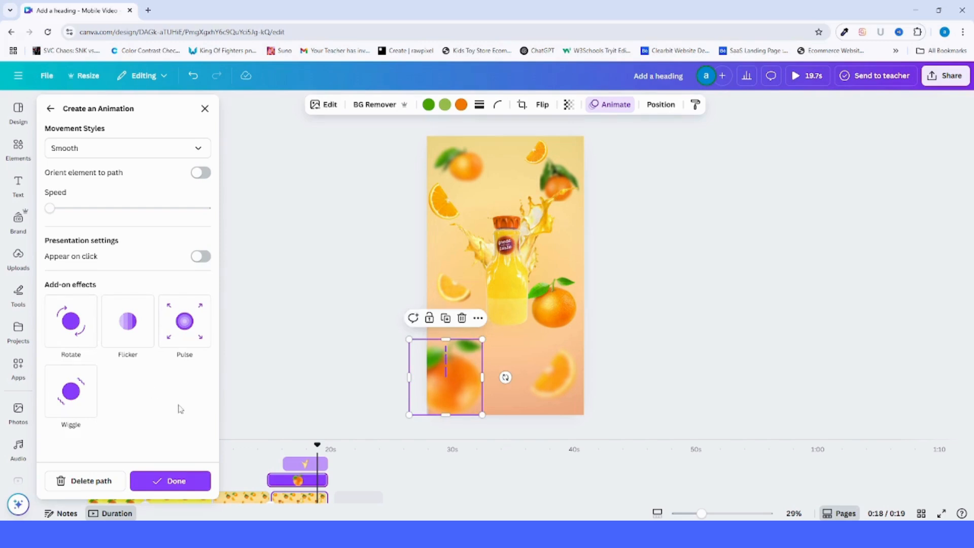
# Add a counterclockwise Rotate effect at the slowest speed to the path animation and finish it
pyautogui.click(70, 321)
pyautogui.moveTo(121, 397); pyautogui.dragTo(71, 396)
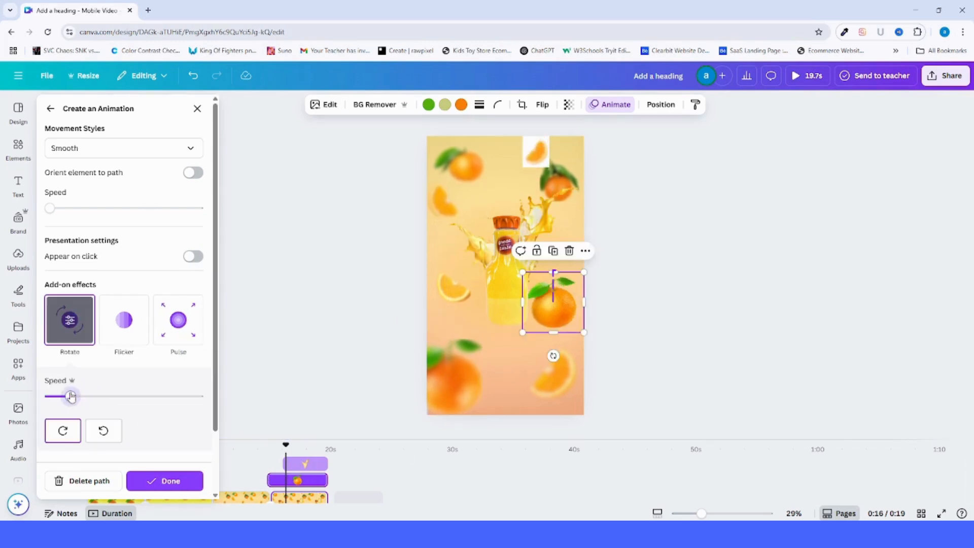
pyautogui.click(104, 438)
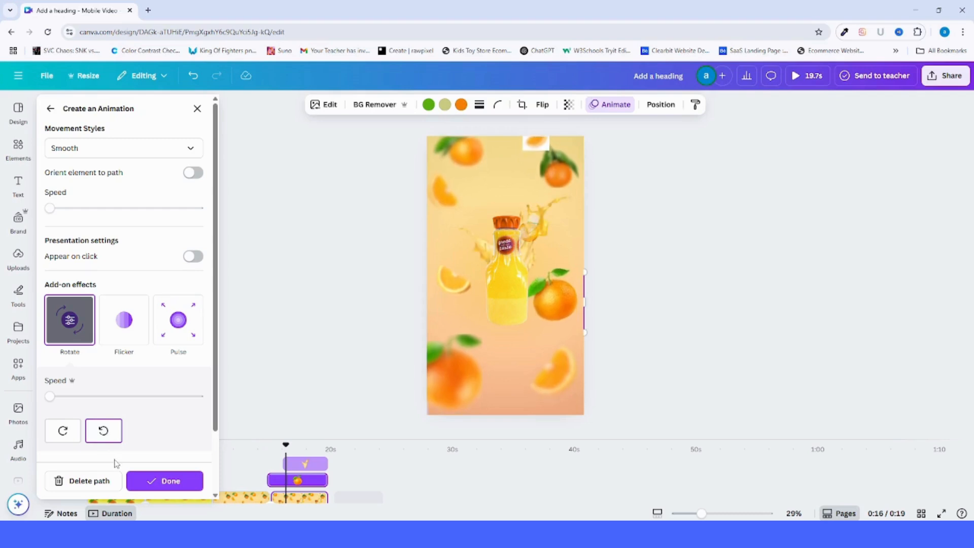
pyautogui.click(167, 481)
# Copy the blurred bottom-left orange's style to the bottom-right slice and remove that slice's white background
pyautogui.moveTo(317, 445); pyautogui.dragTo(288, 455)
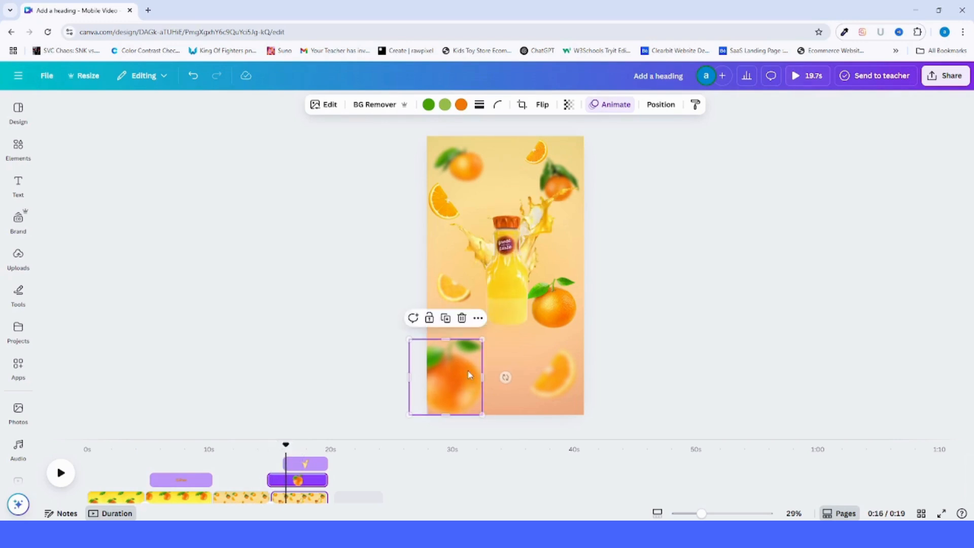
pyautogui.click(696, 113)
pyautogui.click(551, 376)
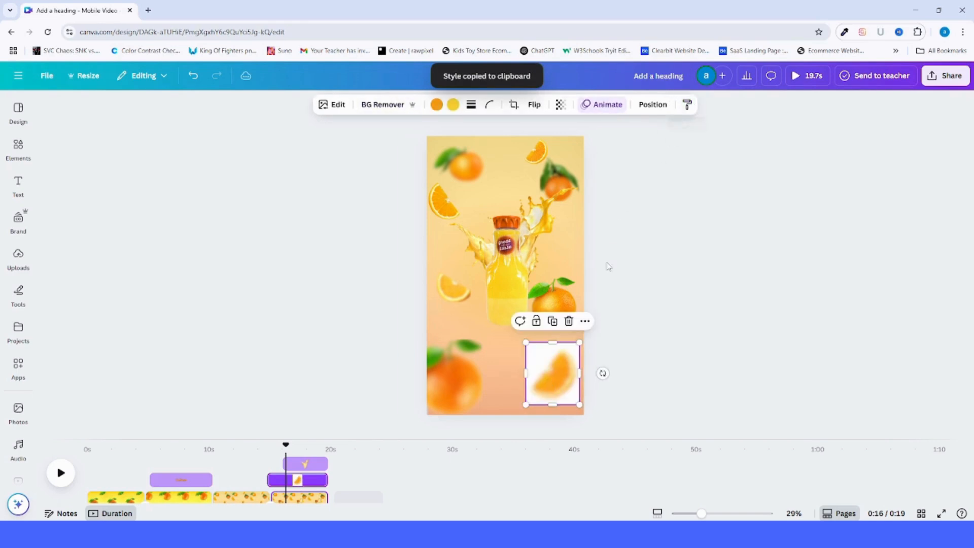
pyautogui.click(399, 107)
# Copy the bottom-left orange's style to the slice left of the bottle and to the upper-left slice
pyautogui.click(465, 387)
pyautogui.click(695, 105)
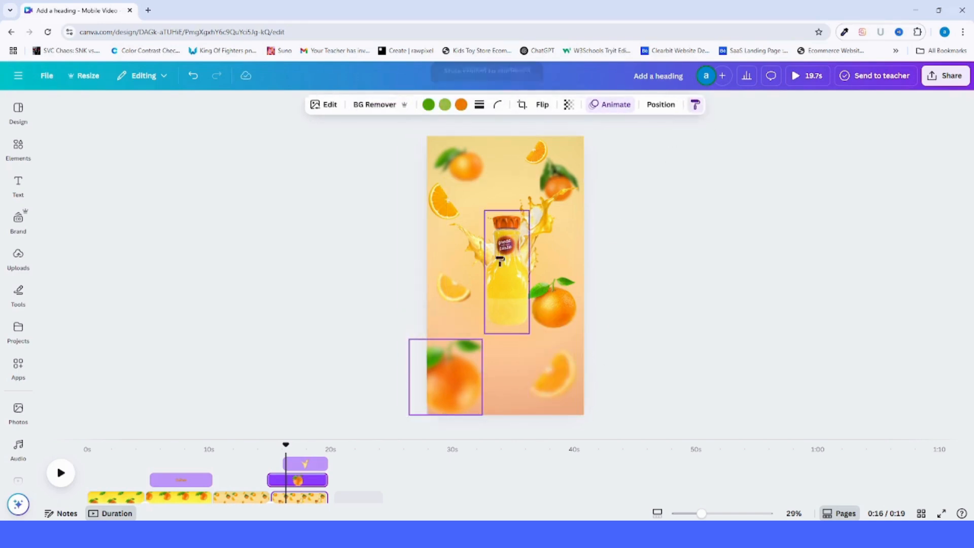
pyautogui.click(446, 287)
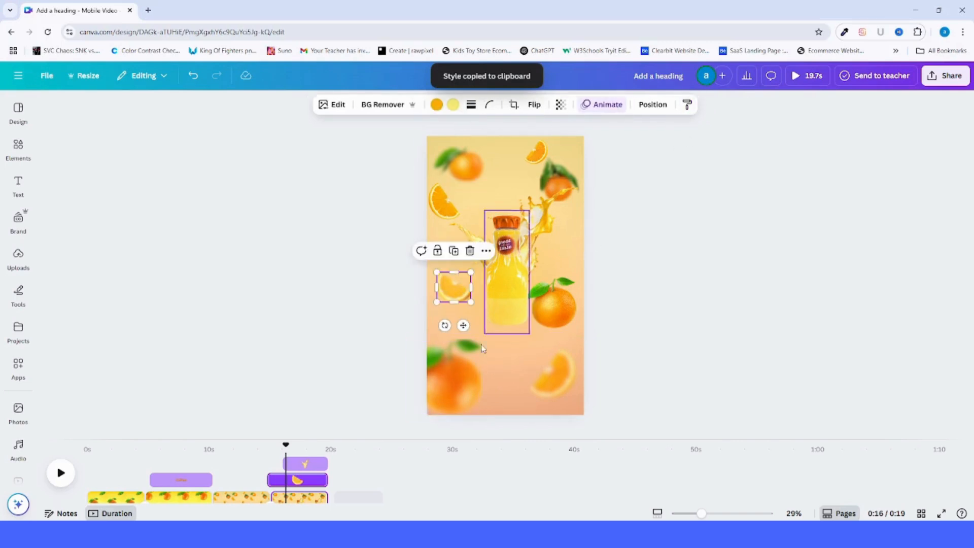
pyautogui.click(456, 381)
pyautogui.click(695, 106)
pyautogui.click(437, 205)
# Copy the bottom-left orange's style to the blurred top-left orange and to the small slice at the page's top
pyautogui.click(440, 398)
pyautogui.click(696, 105)
pyautogui.click(468, 161)
pyautogui.click(453, 378)
pyautogui.click(696, 106)
pyautogui.click(535, 152)
# Copy the bottom-left orange's style to the upper-right orange and remove the upper-left slice's white background
pyautogui.click(467, 375)
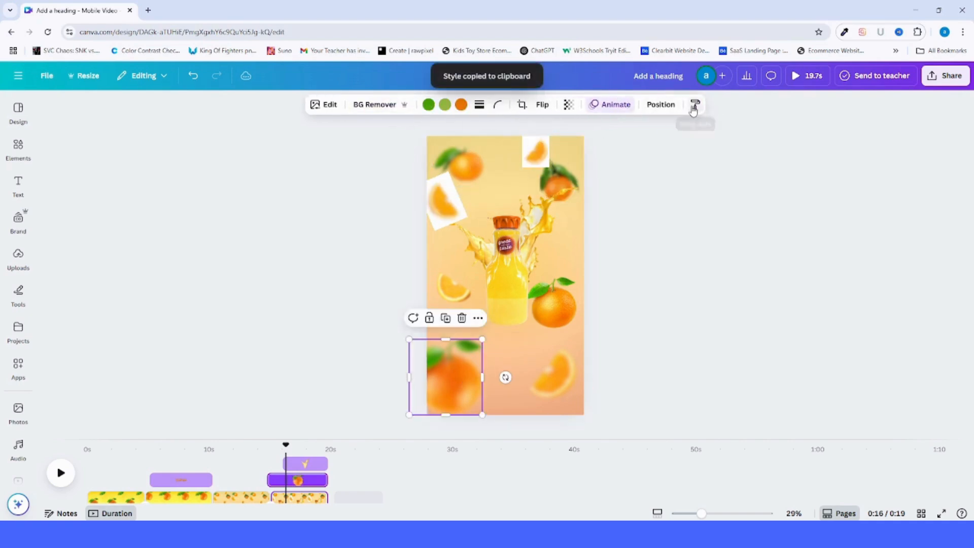
pyautogui.click(696, 107)
pyautogui.click(559, 184)
pyautogui.click(464, 376)
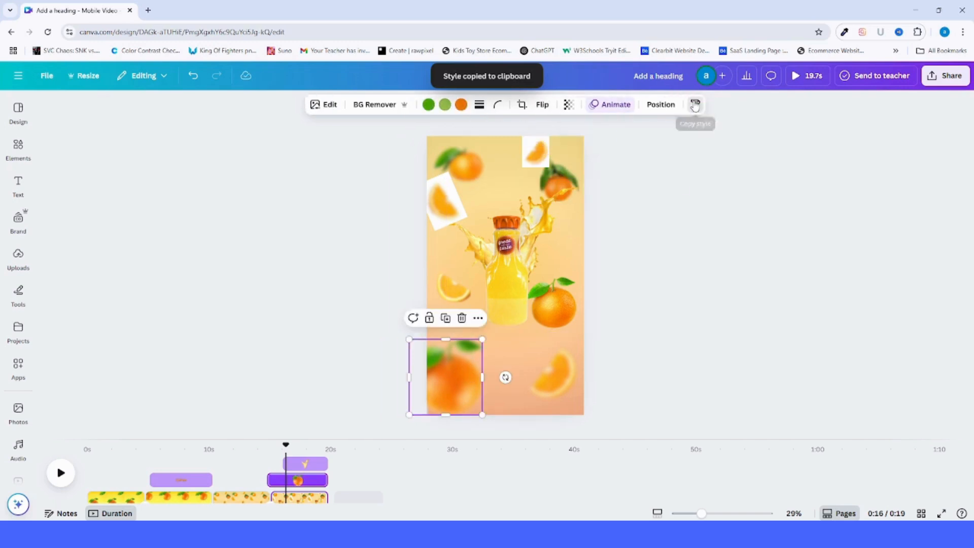
pyautogui.click(695, 106)
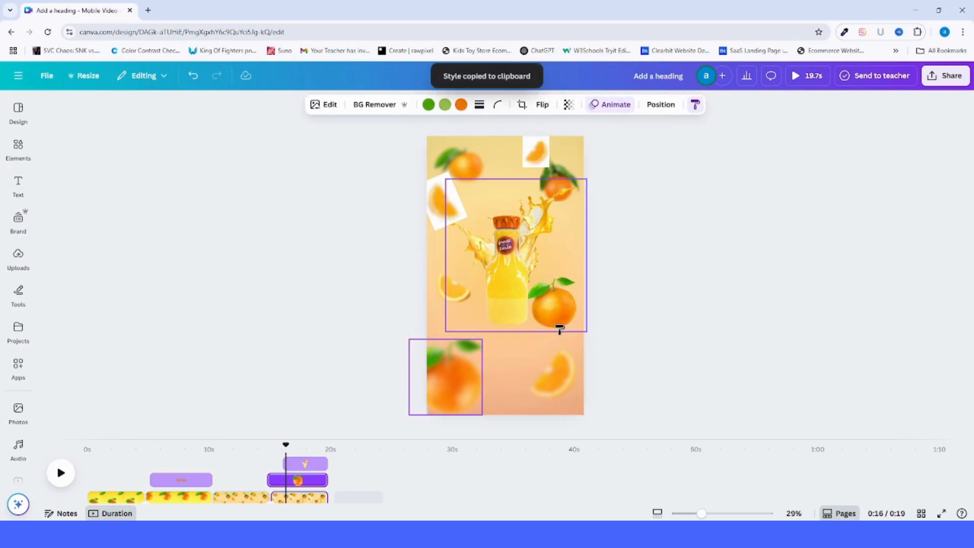
pyautogui.click(447, 293)
pyautogui.click(459, 369)
pyautogui.click(437, 202)
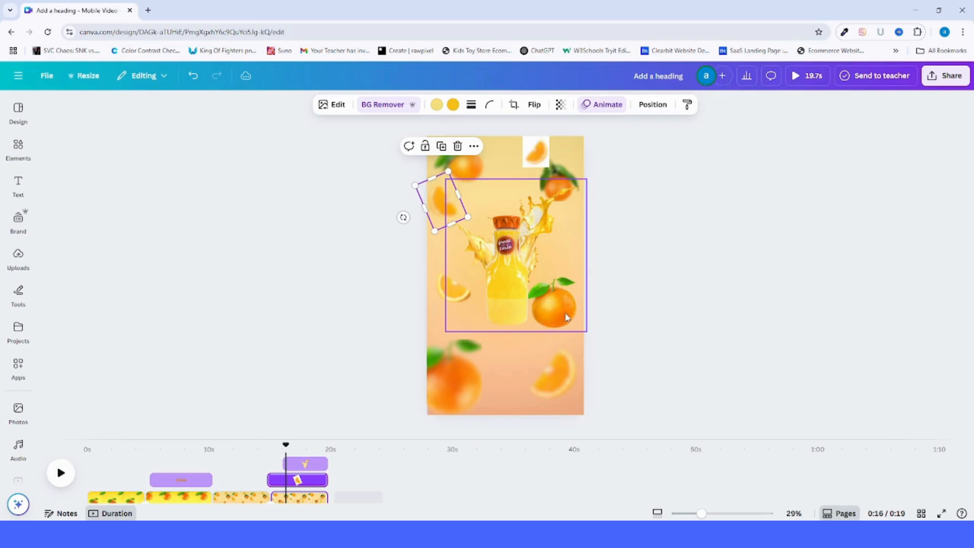
# Draw a custom upward motion path for the orange beside the bottle, discarding the first attempt
pyautogui.click(653, 104)
pyautogui.click(162, 370)
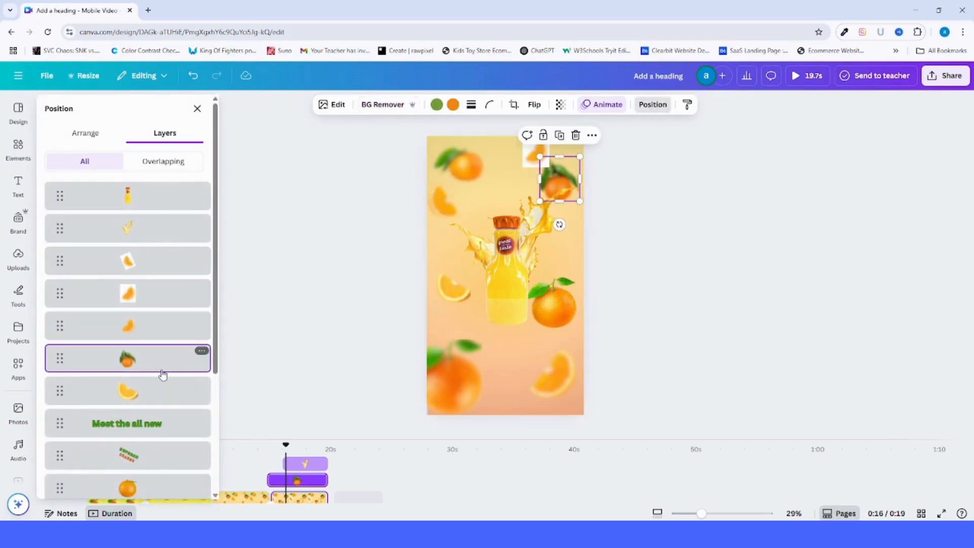
pyautogui.scroll(-3, 144, 360)
pyautogui.click(146, 369)
pyautogui.scroll(-1, 145, 401)
pyautogui.click(144, 381)
pyautogui.click(612, 103)
pyautogui.click(127, 159)
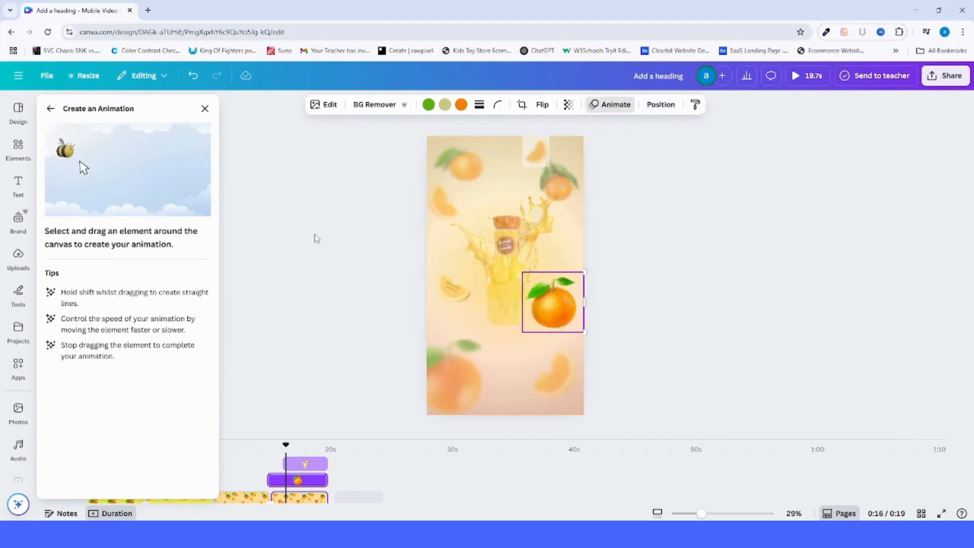
pyautogui.moveTo(571, 317)
pyautogui.mouseDown()
pyautogui.moveTo(569, 292)
pyautogui.moveTo(546, 293)
pyautogui.moveTo(555, 270)
pyautogui.mouseUp()
pyautogui.click(91, 481)
# Set the orange's path animation to the Smooth movement style and add the Rotate effect
pyautogui.click(152, 148)
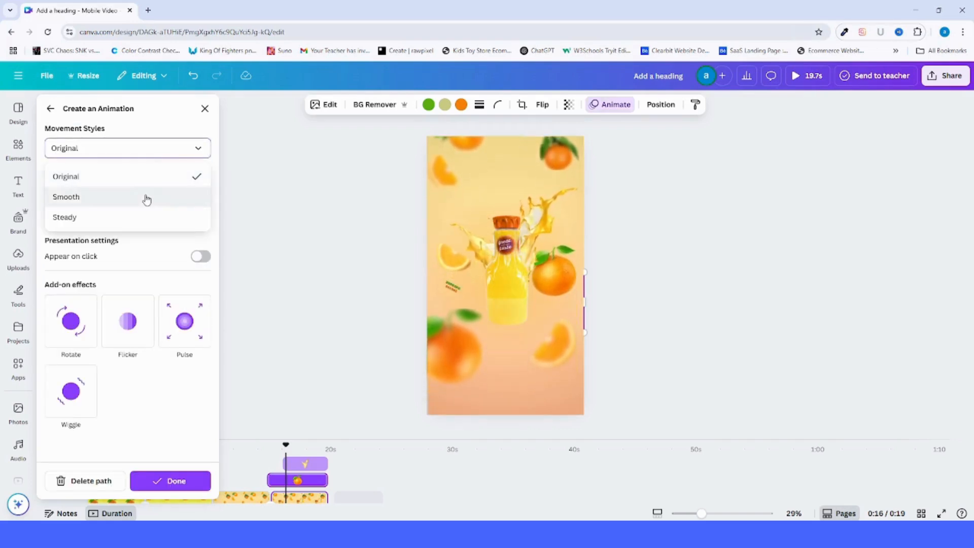
pyautogui.click(146, 199)
pyautogui.click(76, 335)
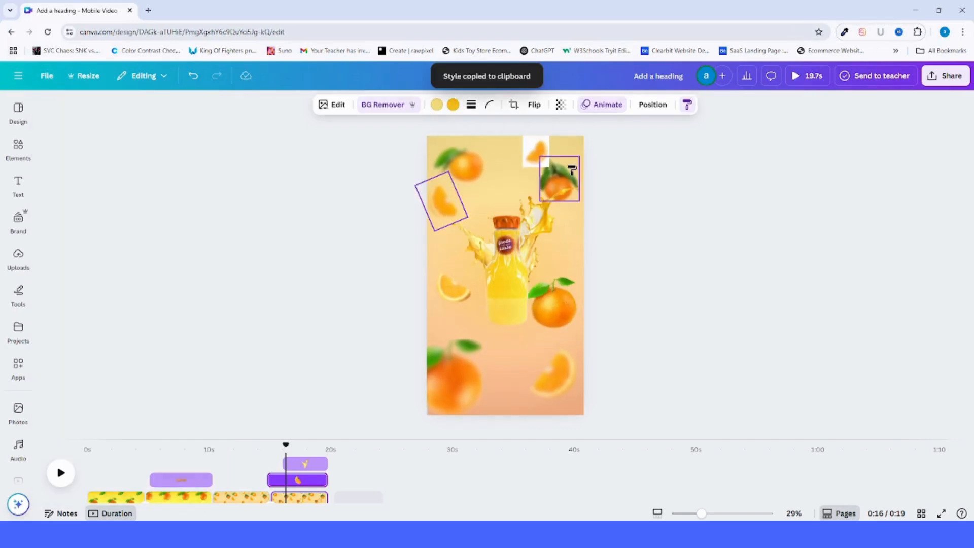
# Apply the upper-left slice's copied style to the upper-right orange and remove the white background of the slice at the page's top
pyautogui.click(571, 170)
pyautogui.click(661, 238)
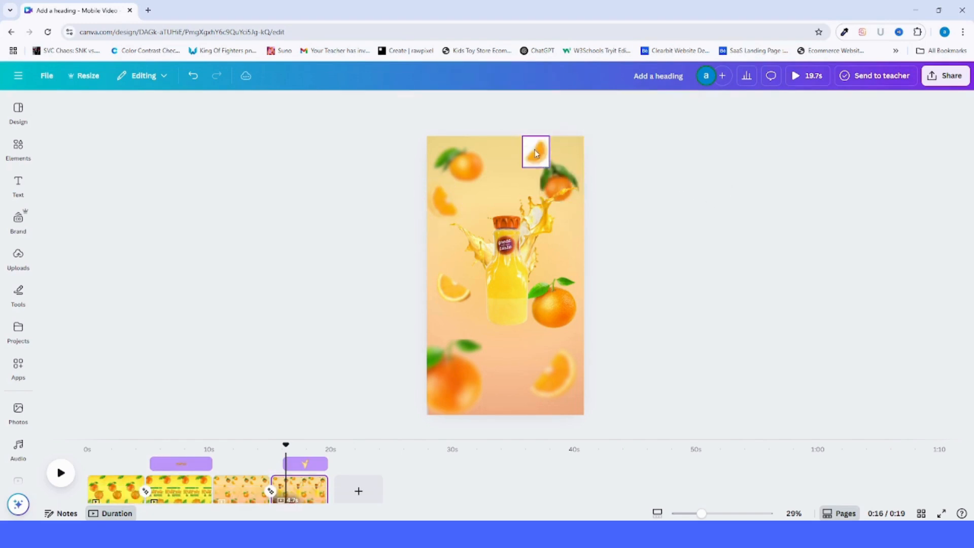
pyautogui.click(528, 147)
# Bring the off-page "Meet the all new" heading onto the page, centred behind the bottle's cap
pyautogui.click(443, 297)
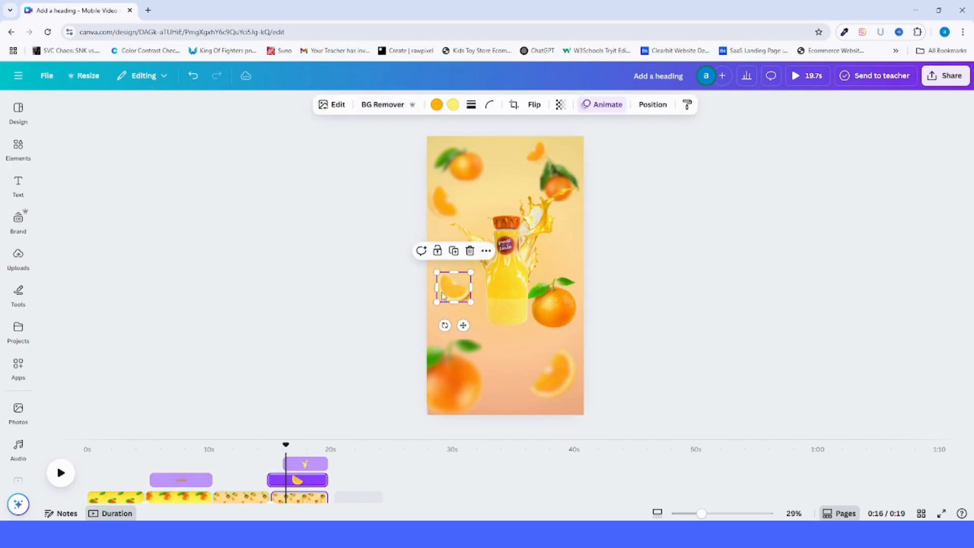
pyautogui.click(653, 104)
pyautogui.click(112, 428)
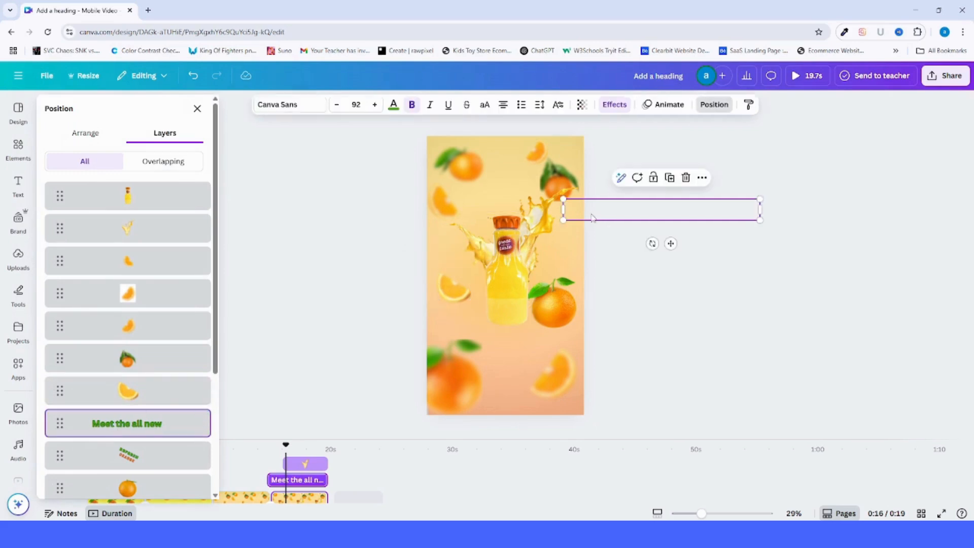
pyautogui.moveTo(590, 214); pyautogui.dragTo(438, 213)
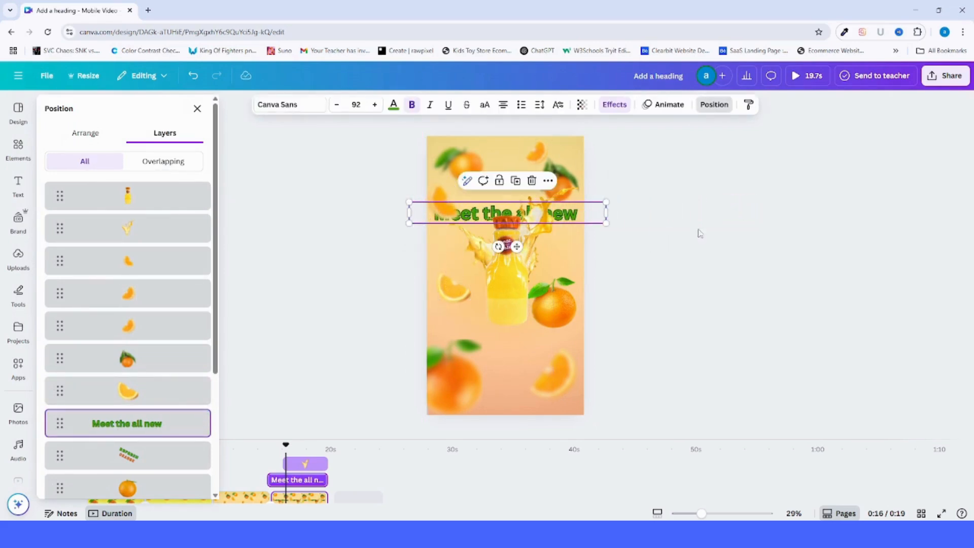
# Move the tiny "REFRESH ORANGE" text from behind the slice to below the bottle and enlarge it to about size 61.3
pyautogui.click(455, 289)
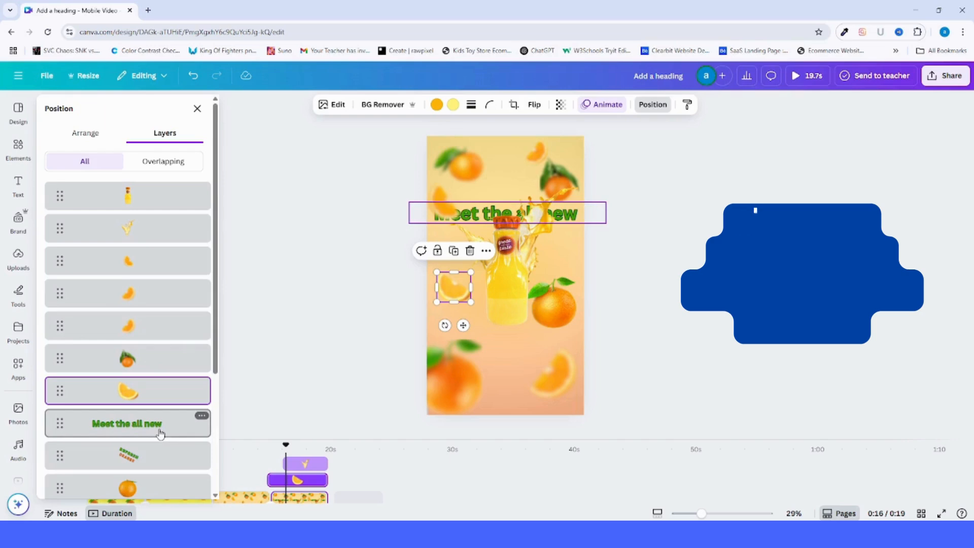
pyautogui.scroll(-1, 160, 432)
pyautogui.click(167, 413)
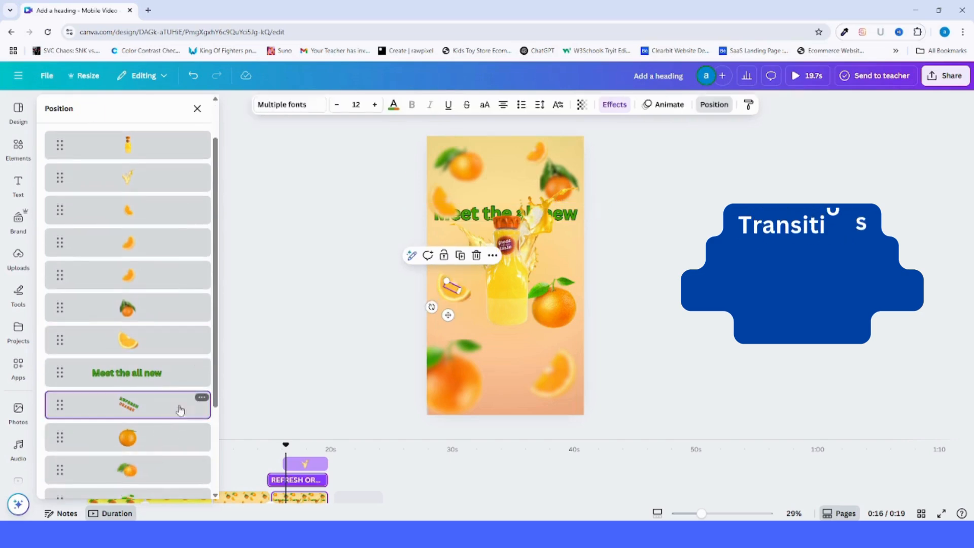
pyautogui.moveTo(448, 315); pyautogui.dragTo(486, 378)
pyautogui.moveTo(491, 333); pyautogui.dragTo(506, 349)
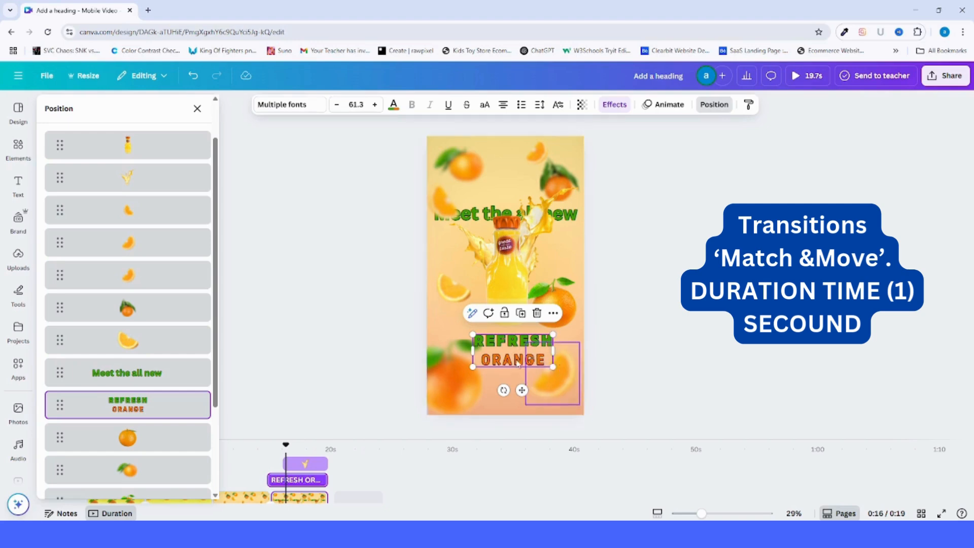
# Send the "REFRESH ORANGE" text behind the fruits in the layer order and centre it beneath the bottle
pyautogui.moveTo(159, 422); pyautogui.dragTo(136, 420)
pyautogui.click(656, 356)
pyautogui.click(716, 106)
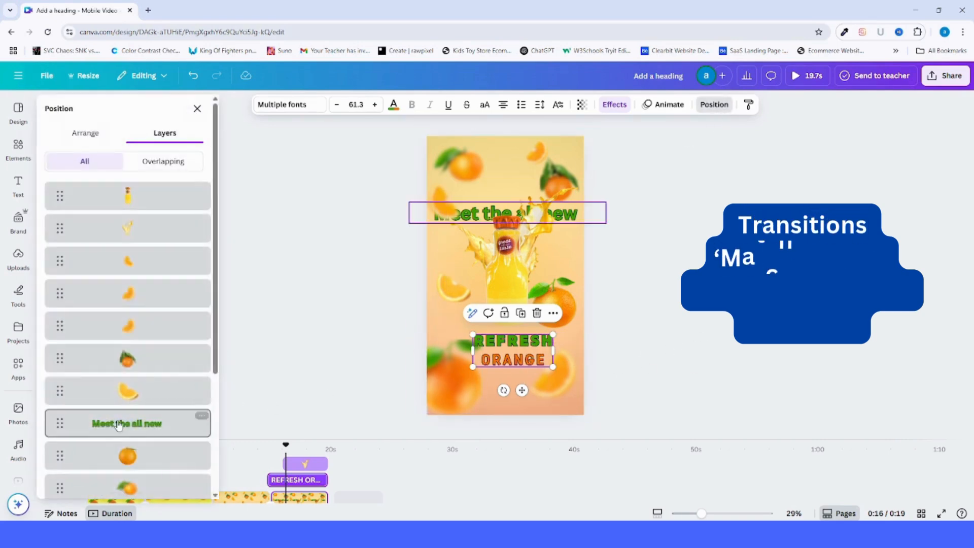
pyautogui.scroll(-3, 135, 420)
pyautogui.moveTo(525, 365); pyautogui.dragTo(506, 353)
pyautogui.click(615, 346)
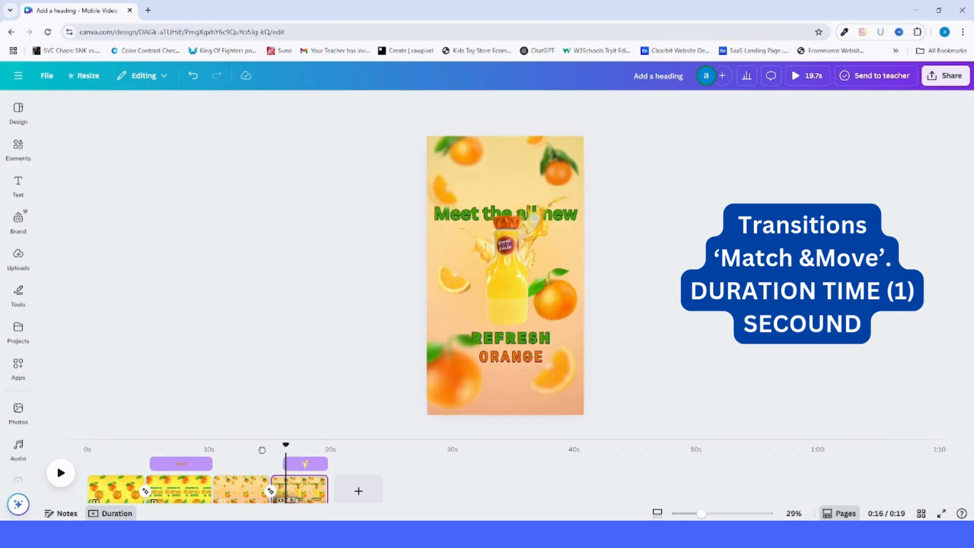
# Open the transition settings between the third page and the bottle page
pyautogui.click(271, 491)
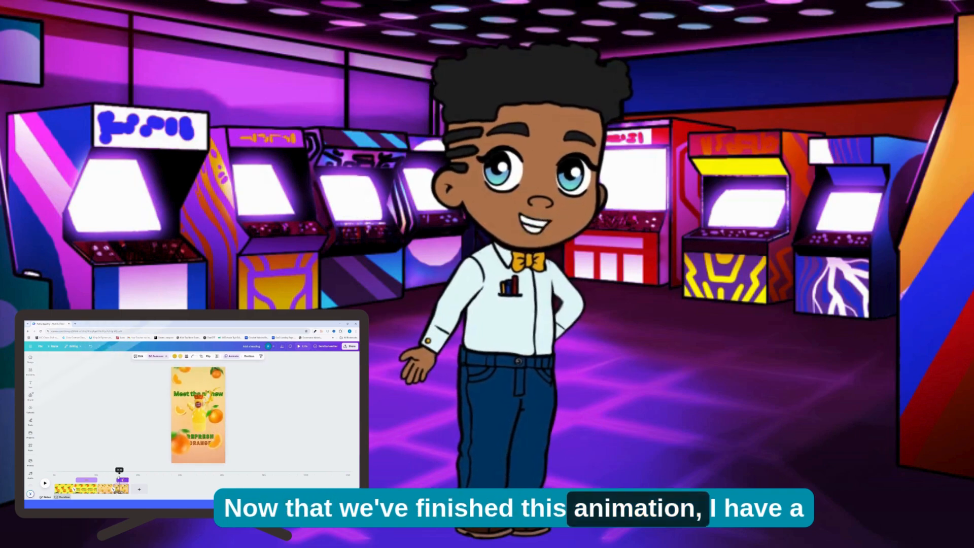